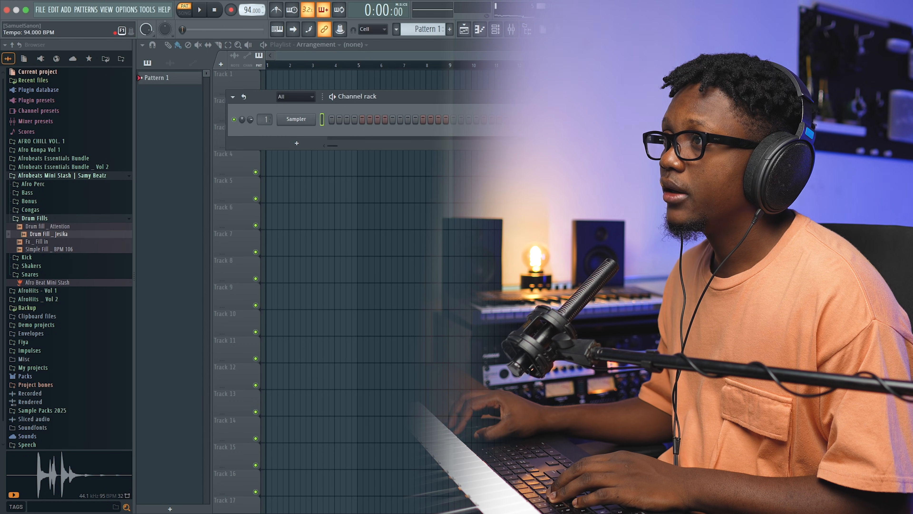
Step: Replace the Sampler channel with Addictive Keys, view its preset browser, and close the plugin window
{"action": "right_click", "coordinate": [306, 119]}
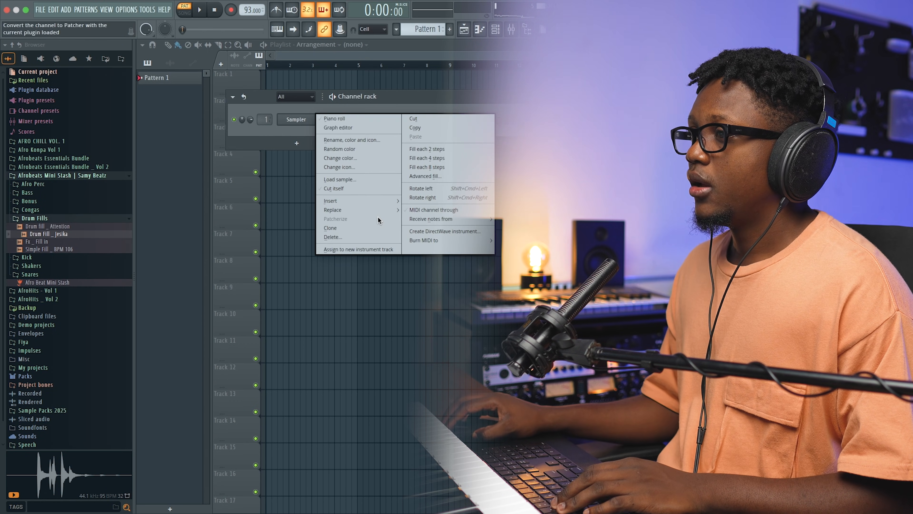
{"action": "mouse_move", "coordinate": [374, 214]}
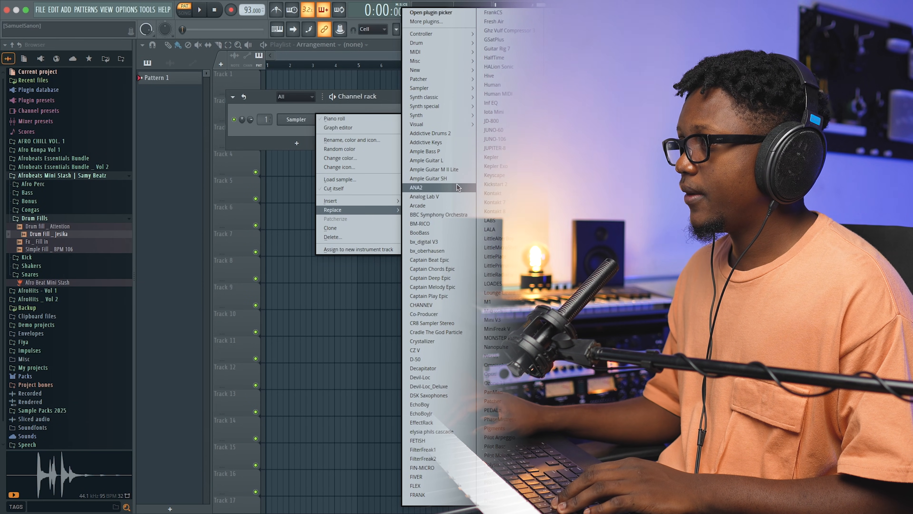
{"action": "left_click", "coordinate": [456, 142]}
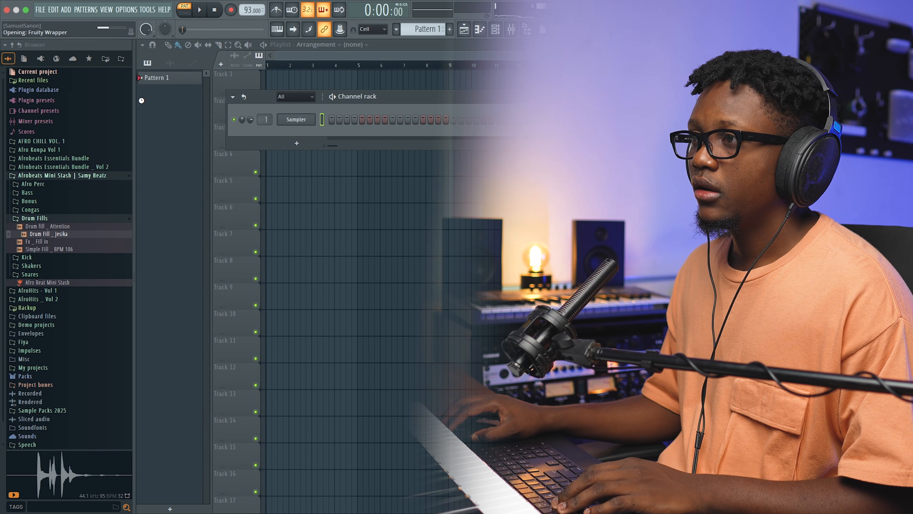
{"action": "left_click", "coordinate": [219, 162]}
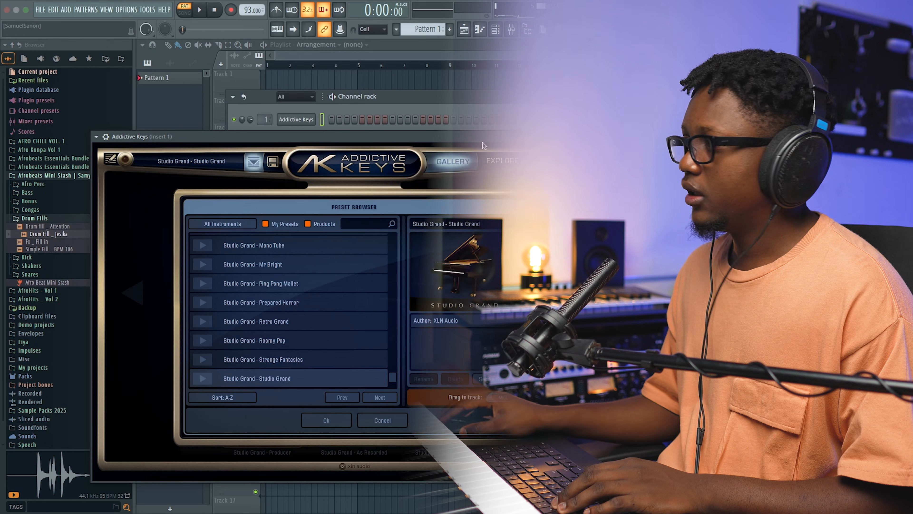
{"action": "left_click", "coordinate": [293, 119]}
Step: Open the Addictive Keys piano roll and draw four consecutive half-bar root notes: C5, G#4, F4 and G4
{"action": "right_click", "coordinate": [307, 121]}
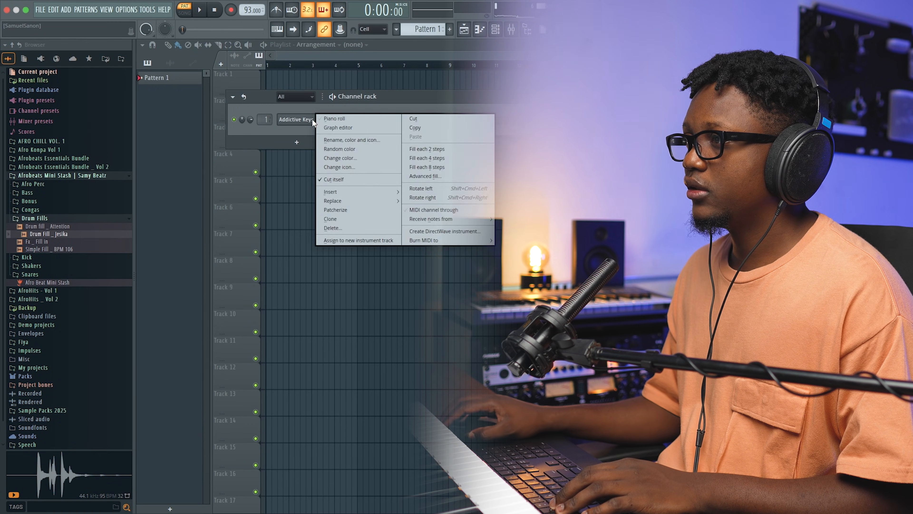
{"action": "left_click", "coordinate": [334, 118]}
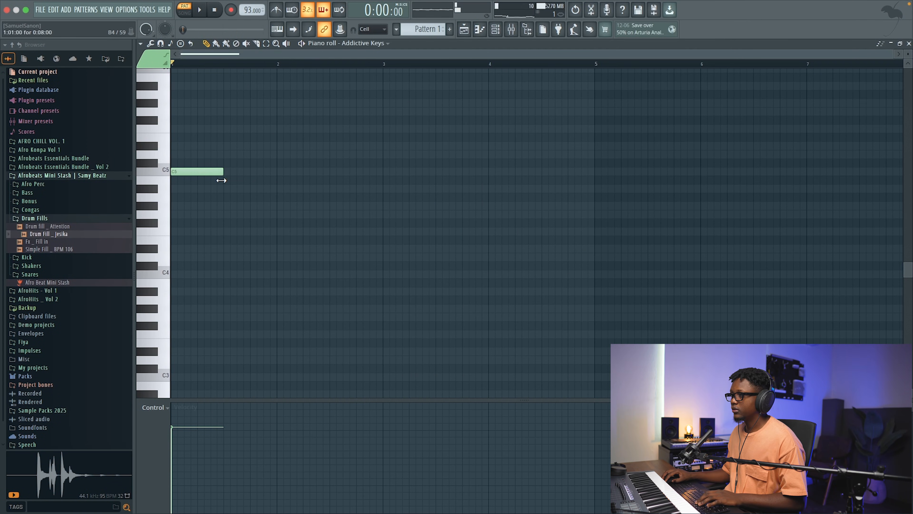
{"action": "key", "text": "space"}
{"action": "key", "text": "space"}
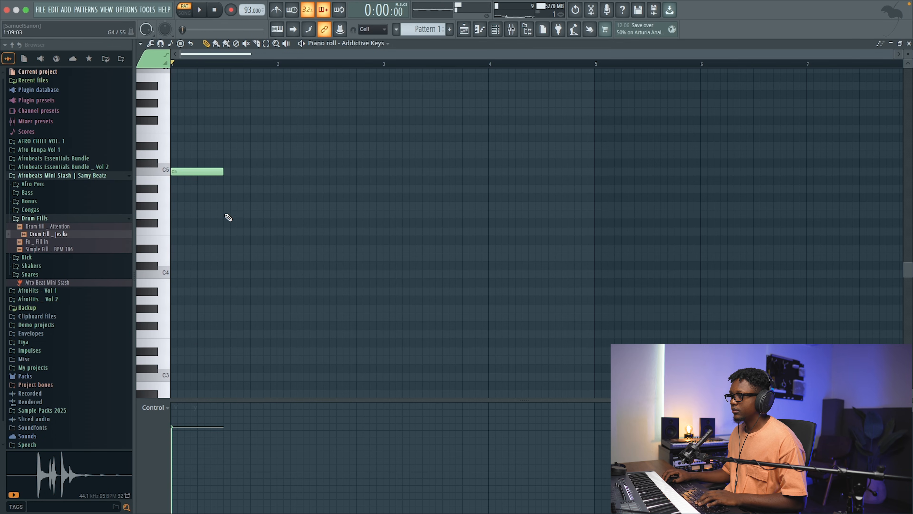
{"action": "left_click", "coordinate": [228, 206]}
{"action": "left_click_drag", "start_coordinate": [279, 215], "coordinate": [280, 232]}
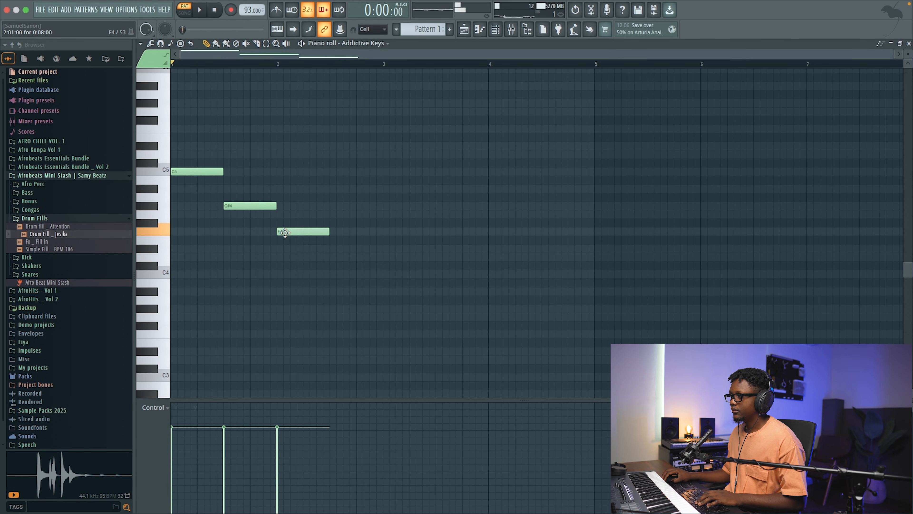
{"action": "left_click_drag", "start_coordinate": [294, 231], "coordinate": [291, 221]}
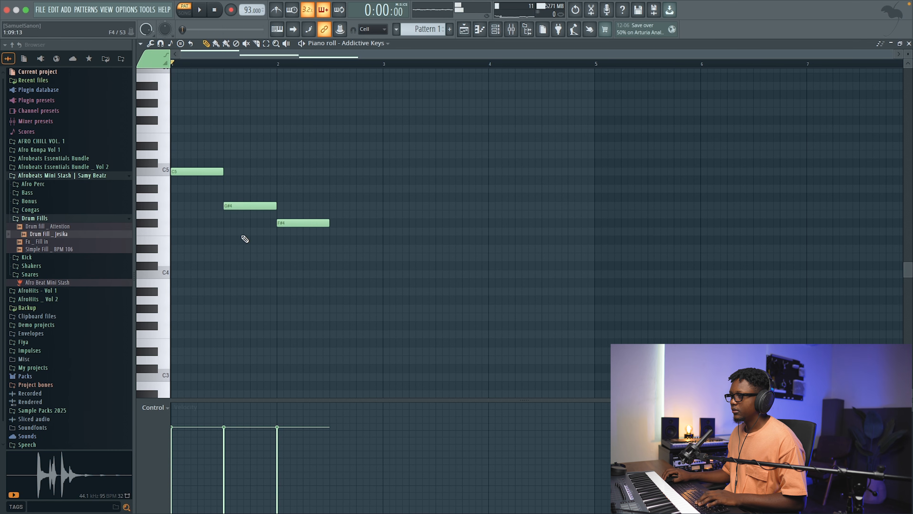
{"action": "left_click_drag", "start_coordinate": [294, 230], "coordinate": [291, 235]}
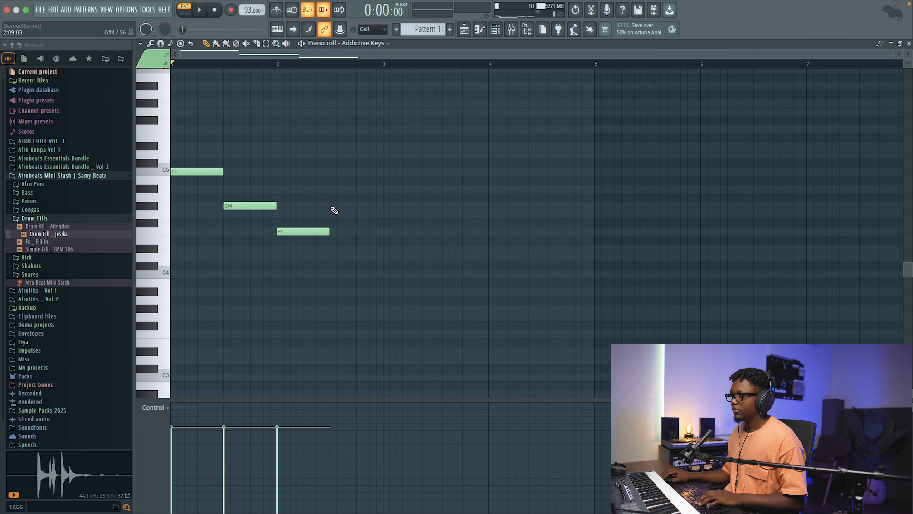
{"action": "left_click", "coordinate": [331, 214]}
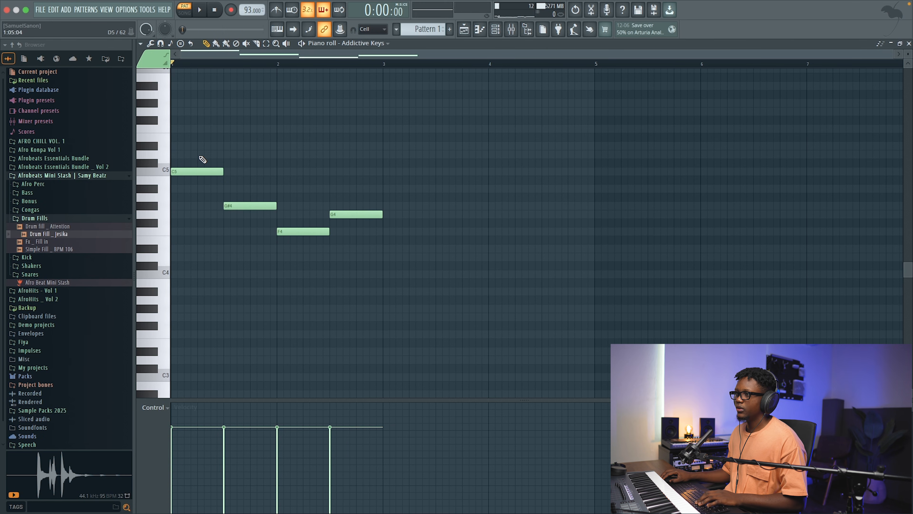
Step: Stack D#5 and G5 above the C5 root, and C5 and D#5 above the G#4 root, auditioning the chords
{"action": "left_click", "coordinate": [184, 145]}
{"action": "left_click", "coordinate": [184, 111]}
{"action": "key", "text": "space"}
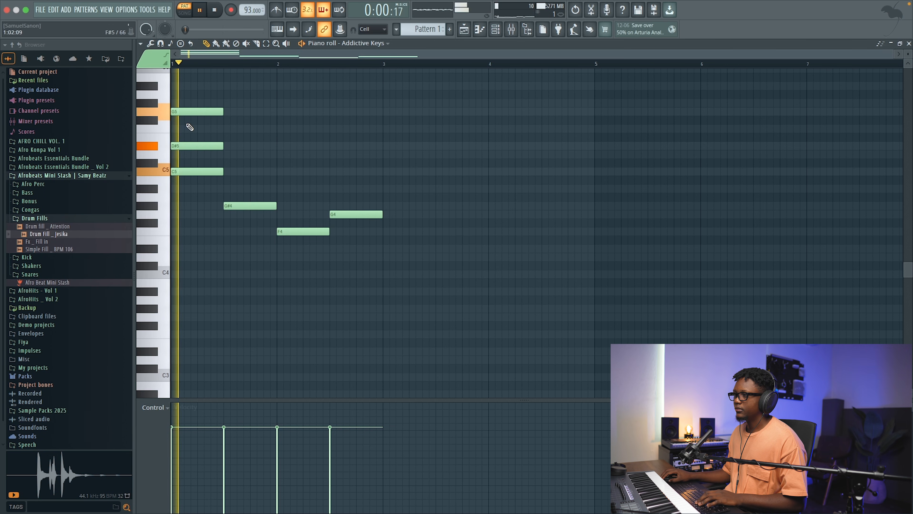
{"action": "key", "text": "space"}
{"action": "left_click", "coordinate": [240, 172]}
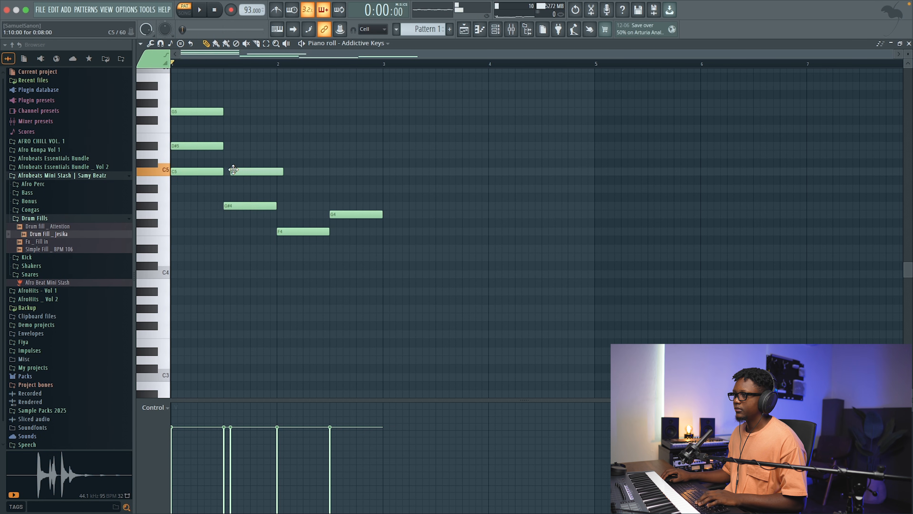
{"action": "left_click", "coordinate": [231, 147]}
{"action": "key", "text": "space"}
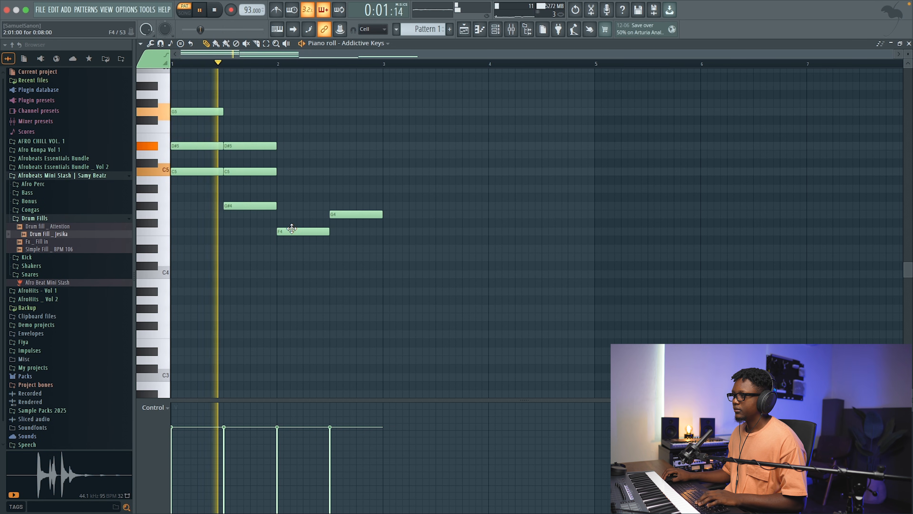
{"action": "key", "text": "space"}
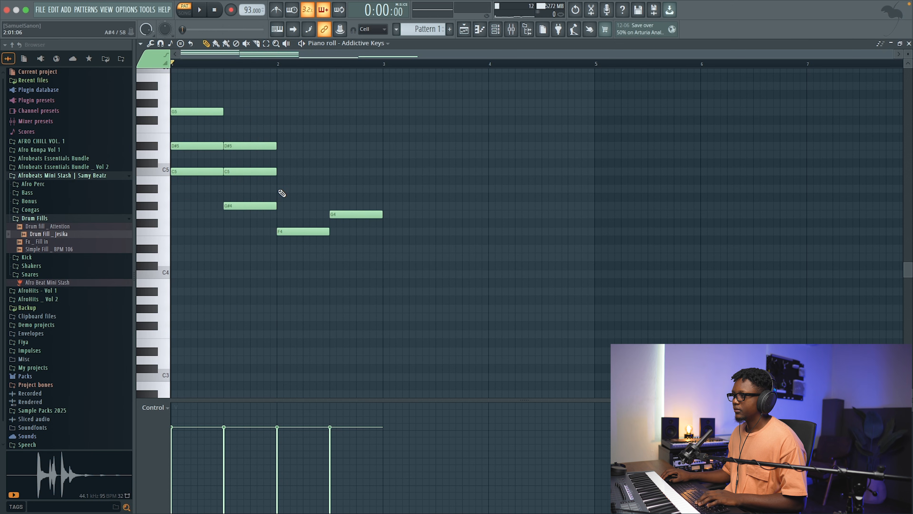
Step: Stack G#4 and C5 above the F4 root, and A#4 and D5 above the G4 root, auditioning the progression
{"action": "left_click", "coordinate": [280, 191]}
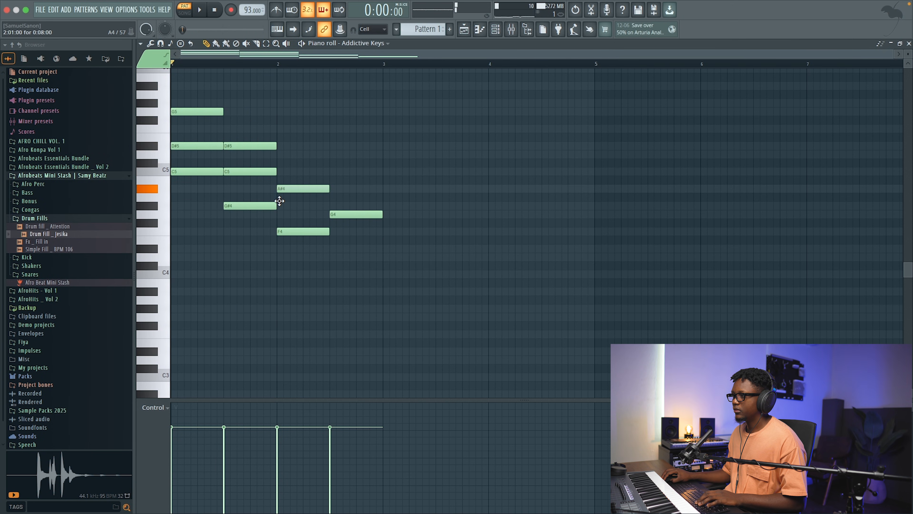
{"action": "left_click_drag", "start_coordinate": [279, 198], "coordinate": [279, 209]}
{"action": "key", "text": "space"}
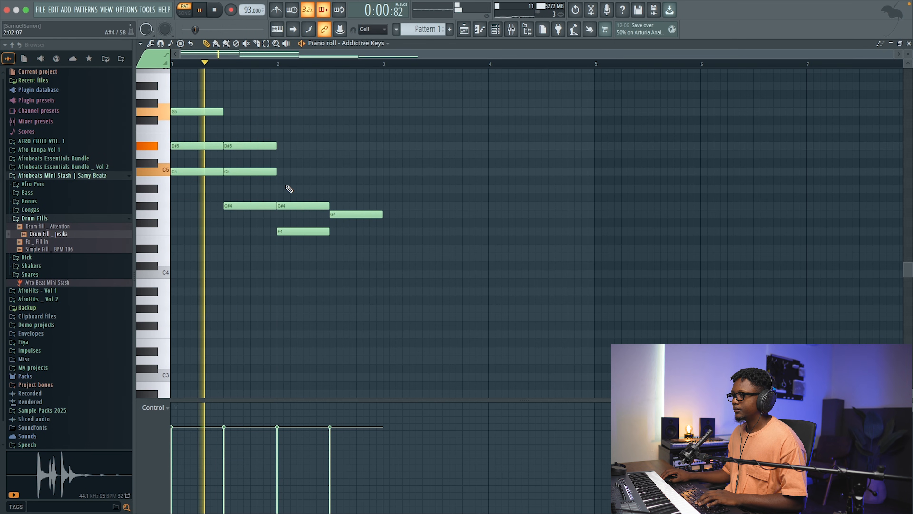
{"action": "left_click", "coordinate": [282, 173]}
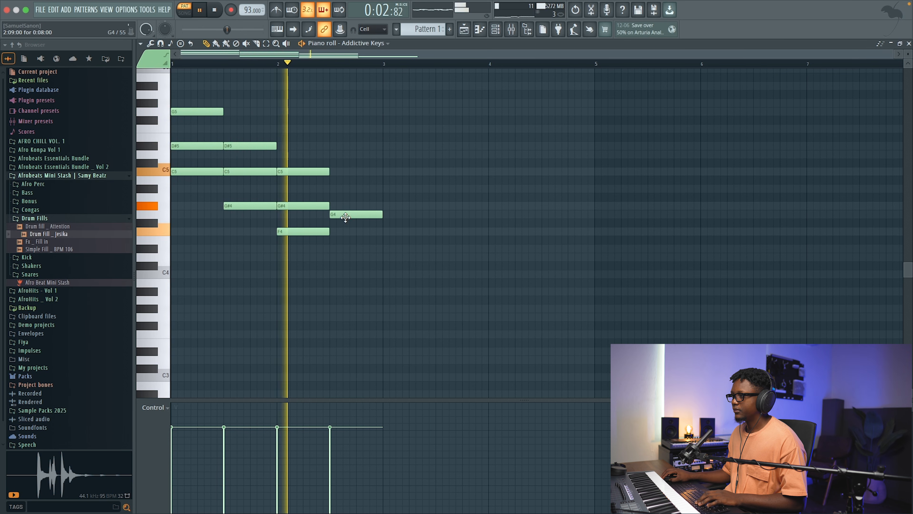
{"action": "key", "text": "space"}
{"action": "left_click", "coordinate": [336, 189]}
{"action": "left_click", "coordinate": [333, 154]}
{"action": "key", "text": "space"}
{"action": "key", "text": "space"}
Step: Shorten the first and third chords, start the second and fourth chords right where they end, and extend the notes to close the remaining gaps
{"action": "left_click_drag", "start_coordinate": [890, 54], "coordinate": [463, 118]}
{"action": "left_click_drag", "start_coordinate": [301, 183], "coordinate": [171, 101]}
{"action": "left_click_drag", "start_coordinate": [305, 111], "coordinate": [286, 111]}
{"action": "left_click_drag", "start_coordinate": [632, 239], "coordinate": [608, 148]}
{"action": "left_click_drag", "start_coordinate": [334, 228], "coordinate": [279, 147]}
{"action": "left_click_drag", "start_coordinate": [482, 252], "coordinate": [474, 155]}
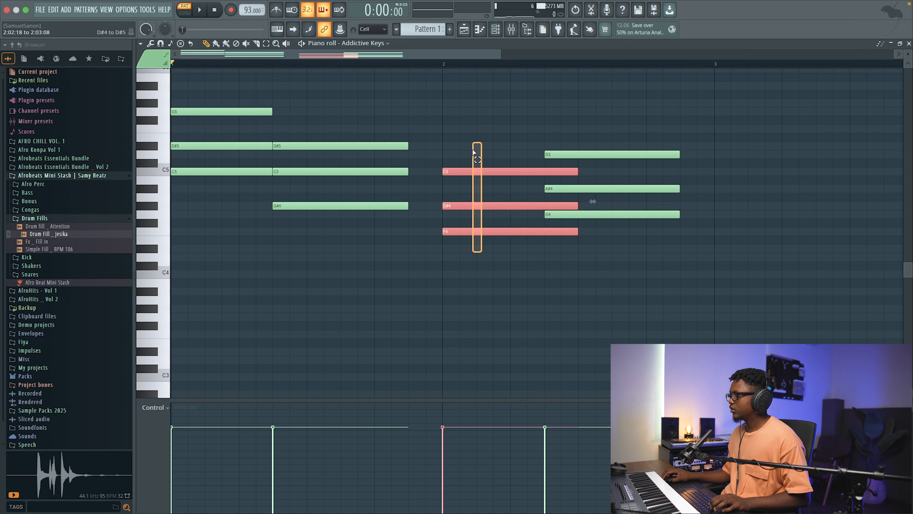
{"action": "left_click_drag", "start_coordinate": [577, 173], "coordinate": [538, 181]}
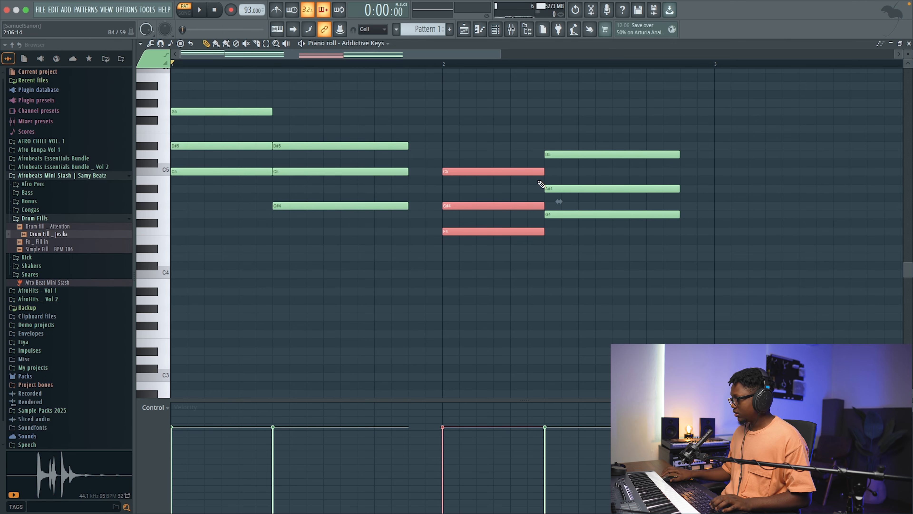
{"action": "left_click", "coordinate": [574, 273]}
{"action": "key", "text": "ctrl+l"}
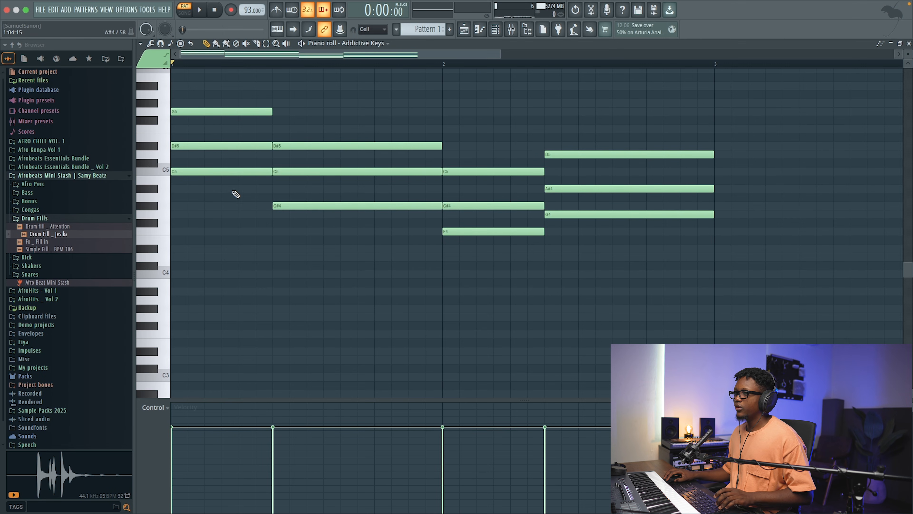
Step: Copy the lowest note of each chord one octave down to add bass notes C4, G#3, F3 and G3, and audition the result
{"action": "left_click", "coordinate": [233, 171], "text": "ctrl+shift"}
{"action": "left_click", "coordinate": [342, 206], "text": "ctrl+shift"}
{"action": "left_click", "coordinate": [484, 231], "text": "ctrl+shift"}
{"action": "left_click", "coordinate": [628, 214], "text": "ctrl+shift"}
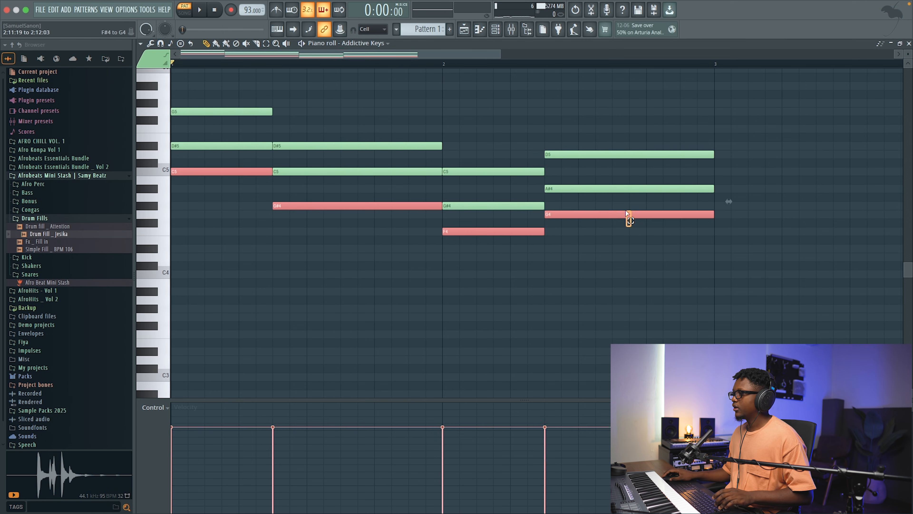
{"action": "key", "text": "ctrl+Down"}
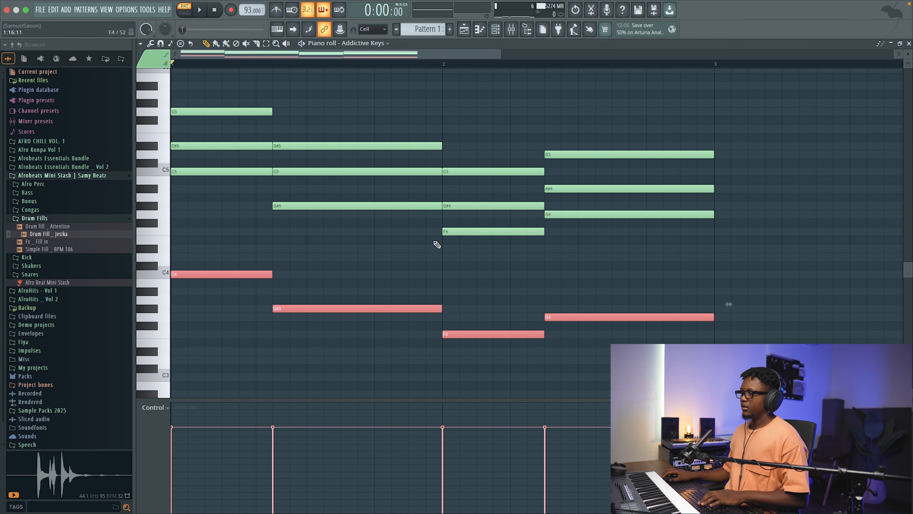
{"action": "key", "text": "space"}
{"action": "left_click_drag", "start_coordinate": [500, 54], "coordinate": [628, 69]}
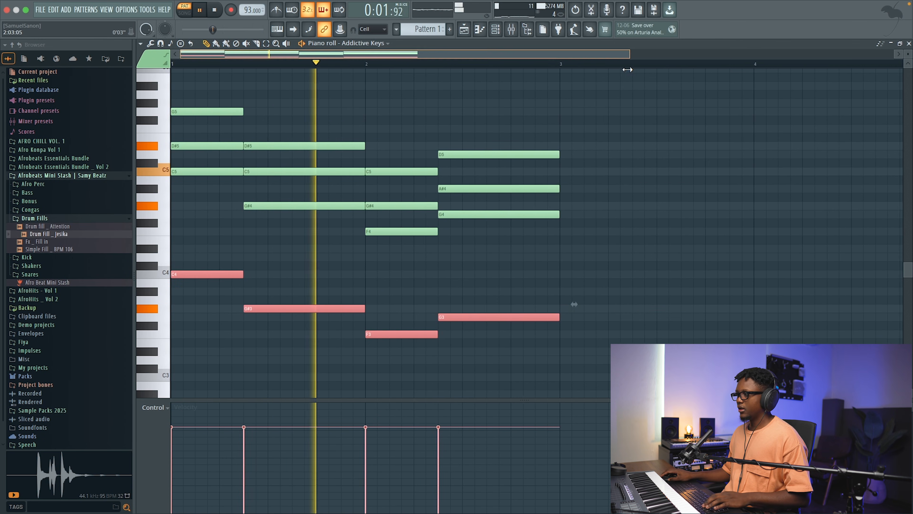
{"action": "left_click", "coordinate": [611, 98]}
{"action": "key", "text": "space"}
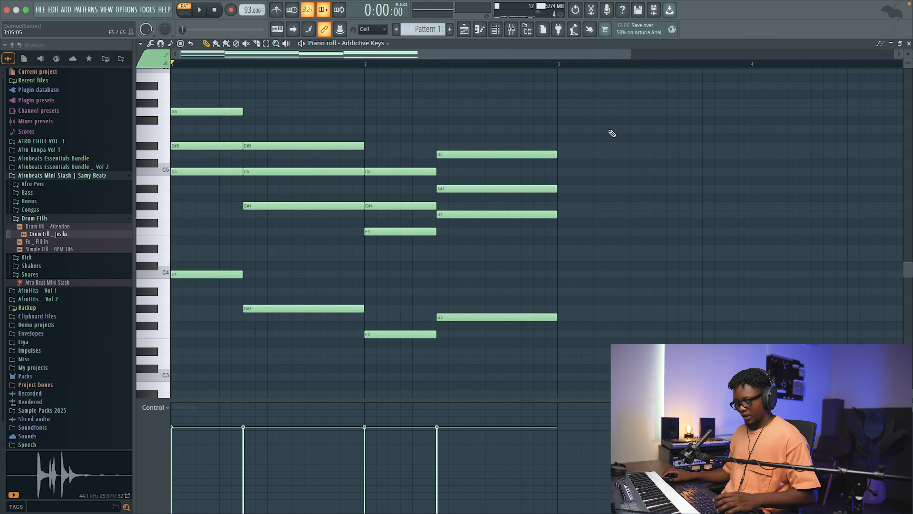
Step: Randomize the velocities of all notes and lower them with level scaling while listening to the playback
{"action": "key", "text": "alt+r"}
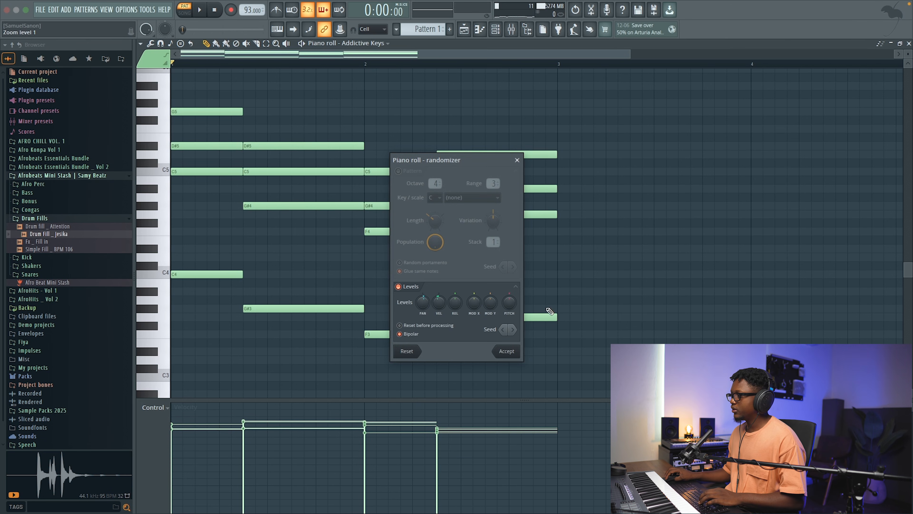
{"action": "left_click", "coordinate": [507, 351]}
{"action": "key", "text": "alt+x"}
{"action": "left_click_drag", "start_coordinate": [458, 239], "coordinate": [458, 242]}
{"action": "key", "text": "space"}
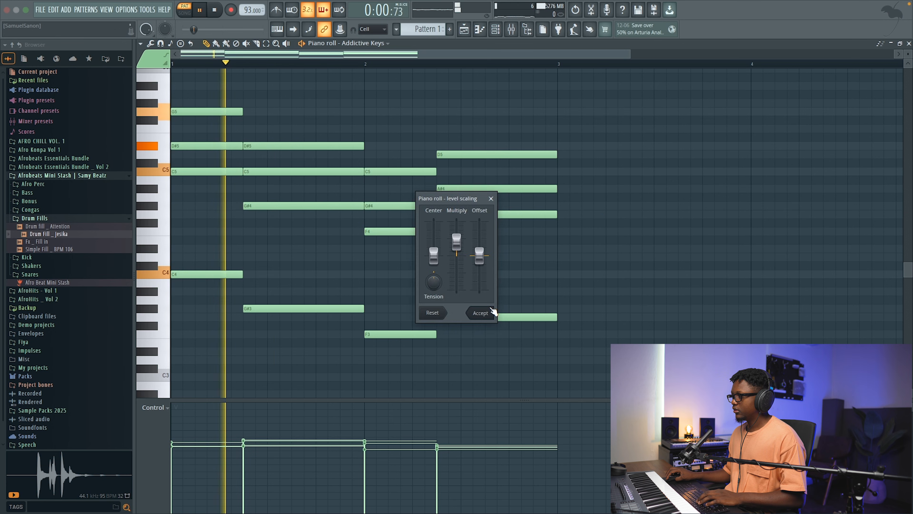
{"action": "left_click", "coordinate": [488, 313]}
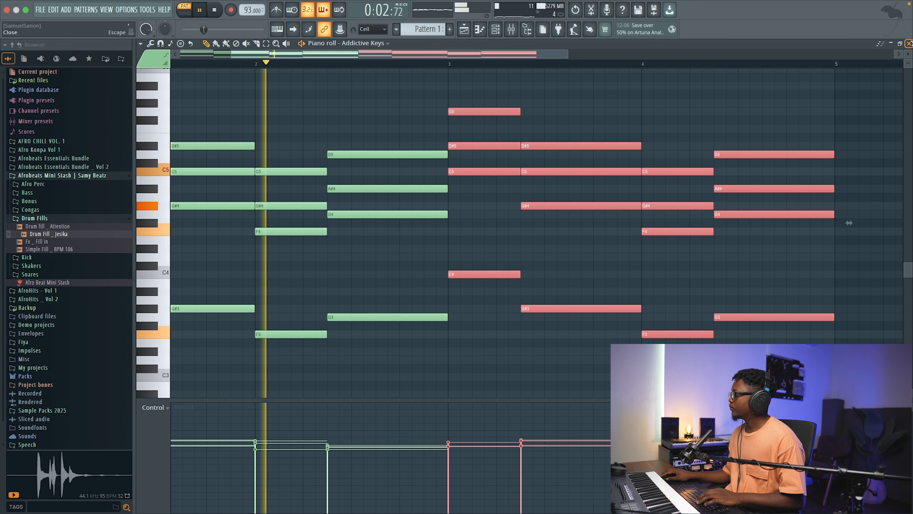
Step: Check the four-bar pattern in the channel rack, reopen the Addictive Keys piano roll, and stop playback
{"action": "left_click", "coordinate": [909, 43]}
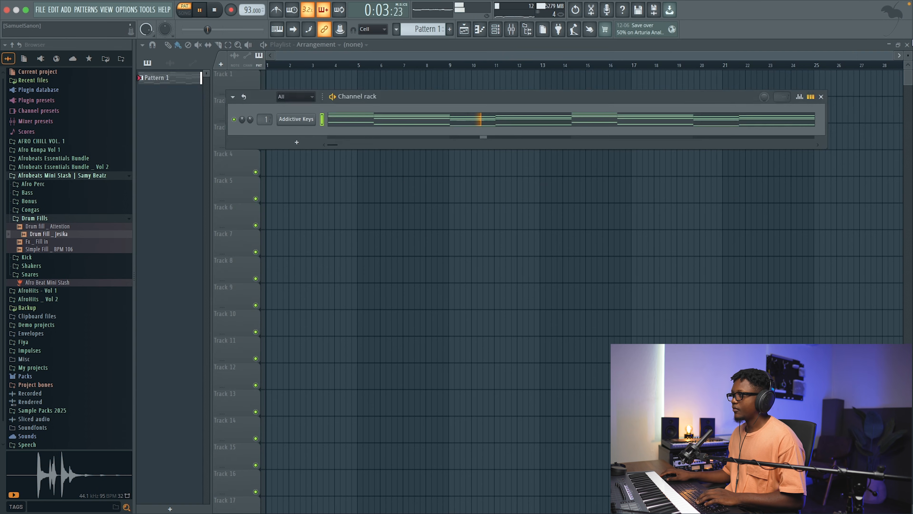
{"action": "left_click", "coordinate": [375, 126]}
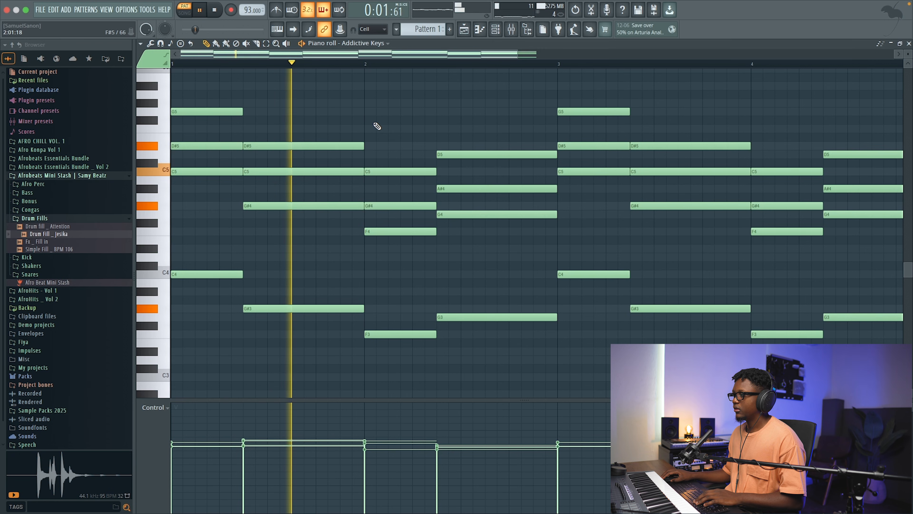
{"action": "key", "text": "space"}
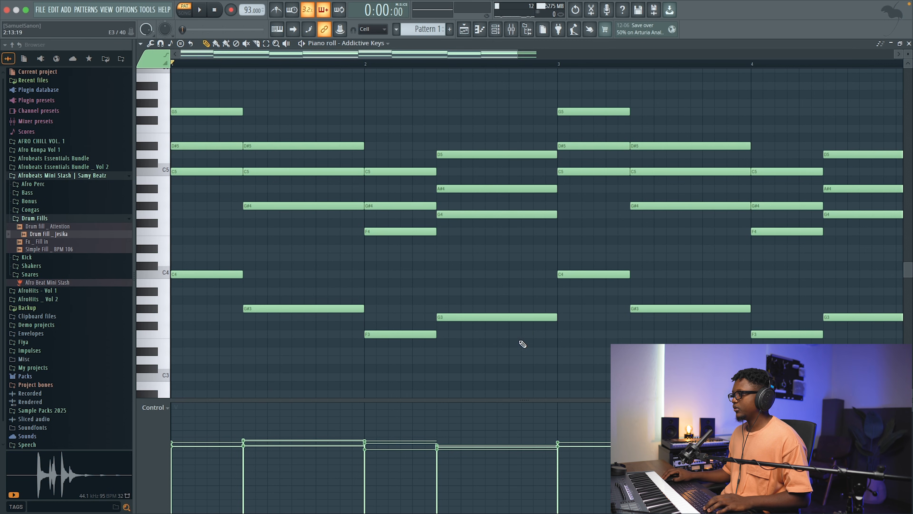
Step: Transpose the last chord of bar 2 up three semitones, raise its C#5 note to D5, and audition it from bar 2
{"action": "left_click_drag", "start_coordinate": [522, 344], "coordinate": [474, 142]}
{"action": "left_click_drag", "start_coordinate": [457, 214], "coordinate": [459, 186]}
{"action": "left_click", "coordinate": [493, 234]}
{"action": "key", "text": "space"}
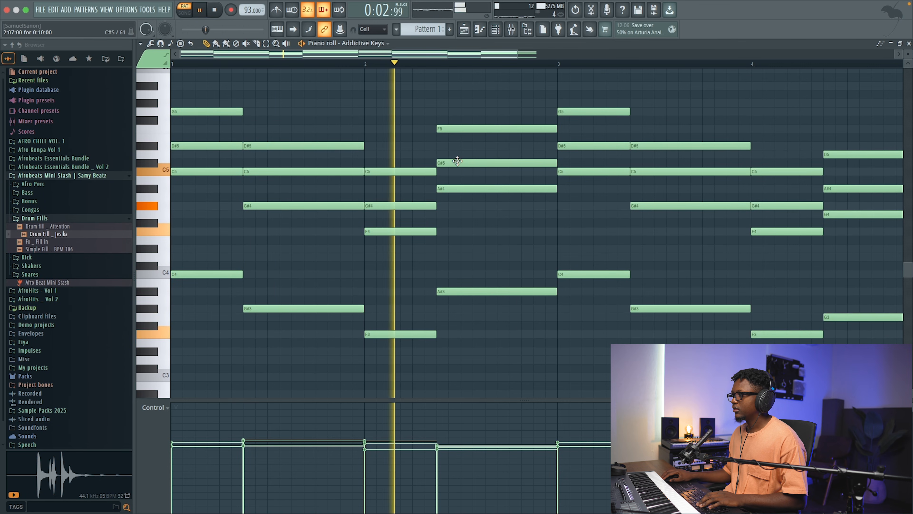
{"action": "key", "text": "space"}
{"action": "left_click_drag", "start_coordinate": [454, 163], "coordinate": [449, 154]}
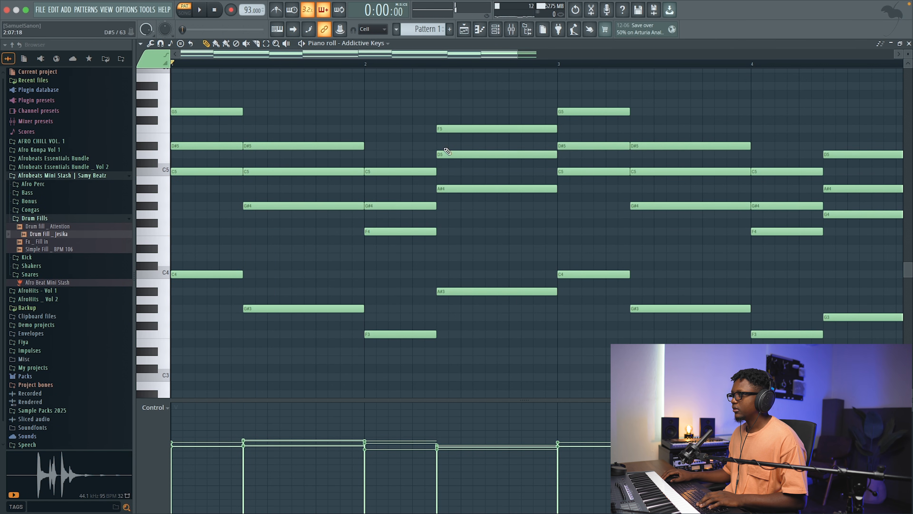
{"action": "left_click", "coordinate": [364, 68]}
{"action": "key", "text": "space"}
{"action": "key", "text": "space"}
Step: Replace the old chords in bars 3 and 4 with a duplicate of the revised two-bar progression and play the pattern
{"action": "left_click_drag", "start_coordinate": [517, 53], "coordinate": [786, 52]}
{"action": "left_click_drag", "start_coordinate": [621, 319], "coordinate": [417, 90]}
{"action": "key", "text": "Delete"}
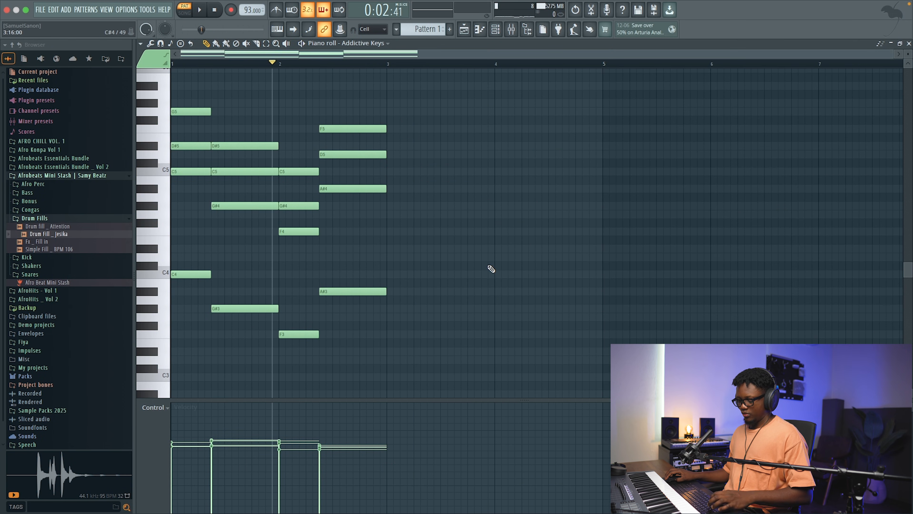
{"action": "key", "text": "ctrl+z"}
{"action": "key", "text": "space"}
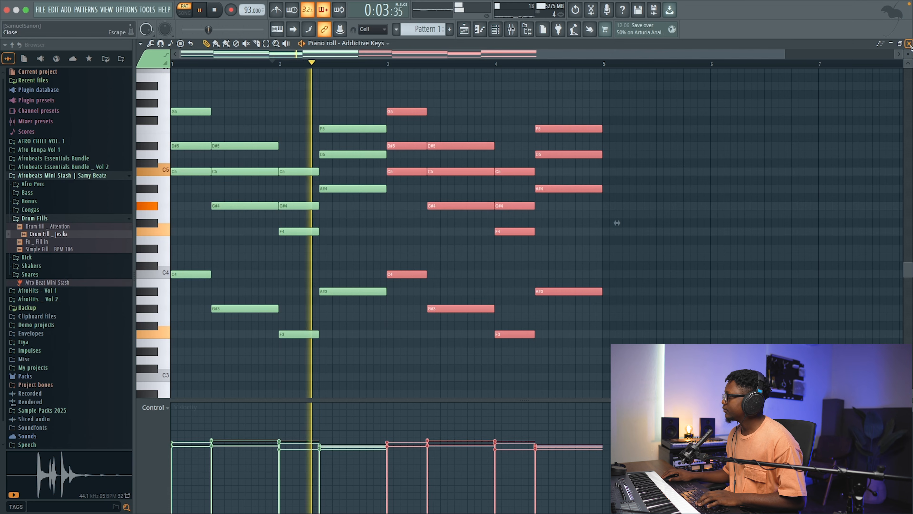
Step: Filter the Addictive Keys presets to Mark One, load the Mark One - Memories preset, and audition the pattern with it
{"action": "key", "text": "F7"}
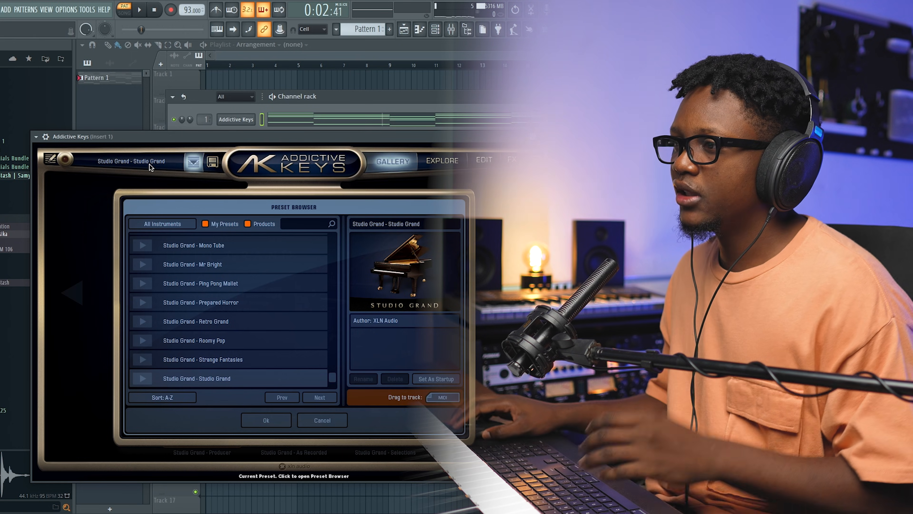
{"action": "left_click", "coordinate": [156, 224]}
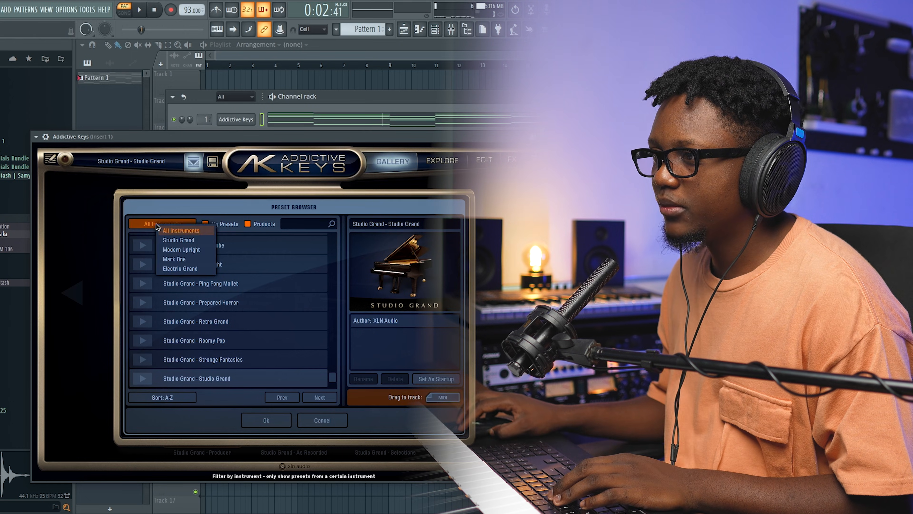
{"action": "left_click", "coordinate": [177, 259]}
{"action": "scroll", "coordinate": [232, 303], "scroll_direction": "down", "scroll_amount": 2}
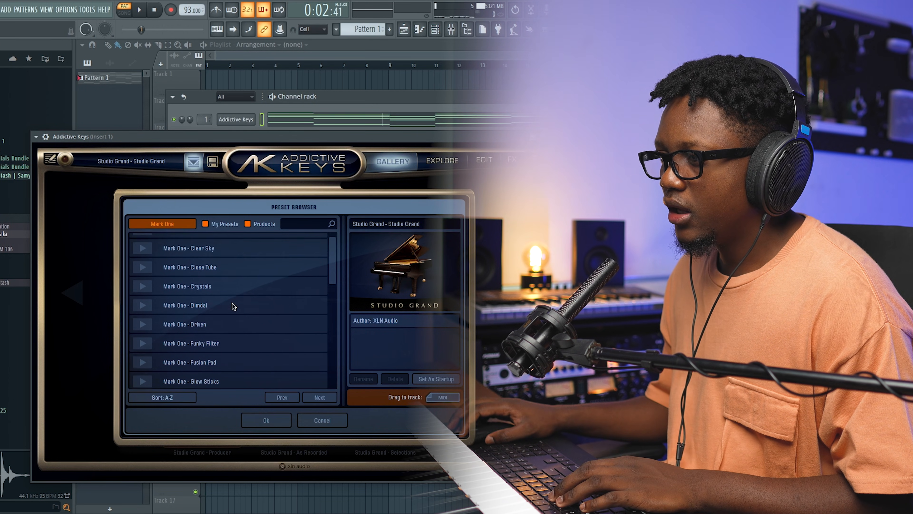
{"action": "scroll", "coordinate": [233, 303], "scroll_direction": "down", "scroll_amount": 8}
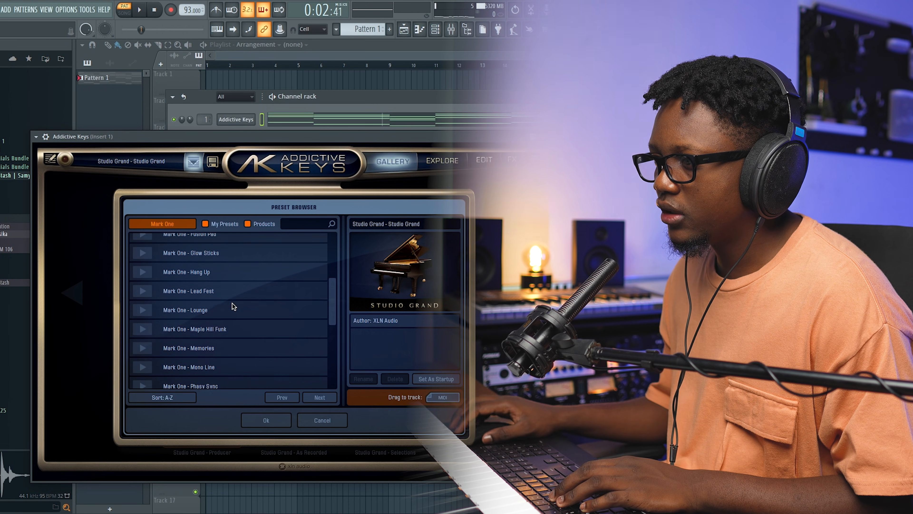
{"action": "left_click", "coordinate": [187, 312]}
{"action": "key", "text": "space"}
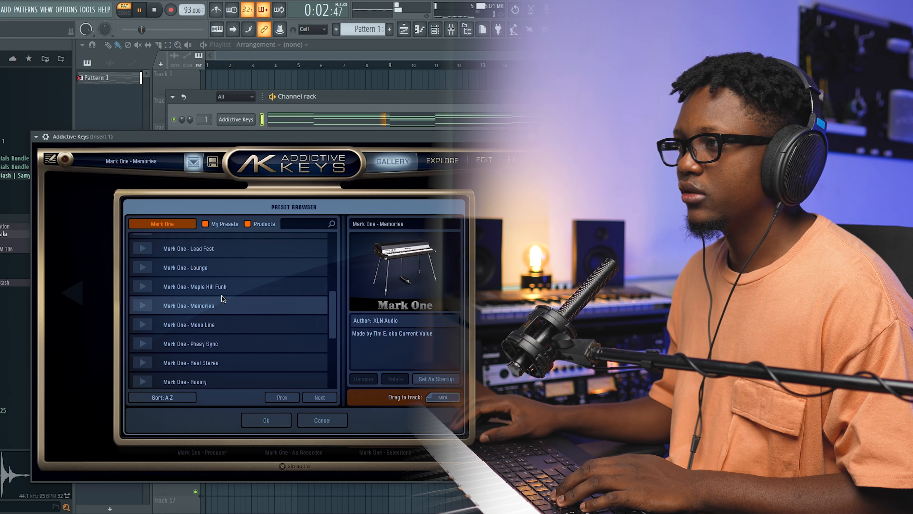
{"action": "left_click", "coordinate": [155, 10]}
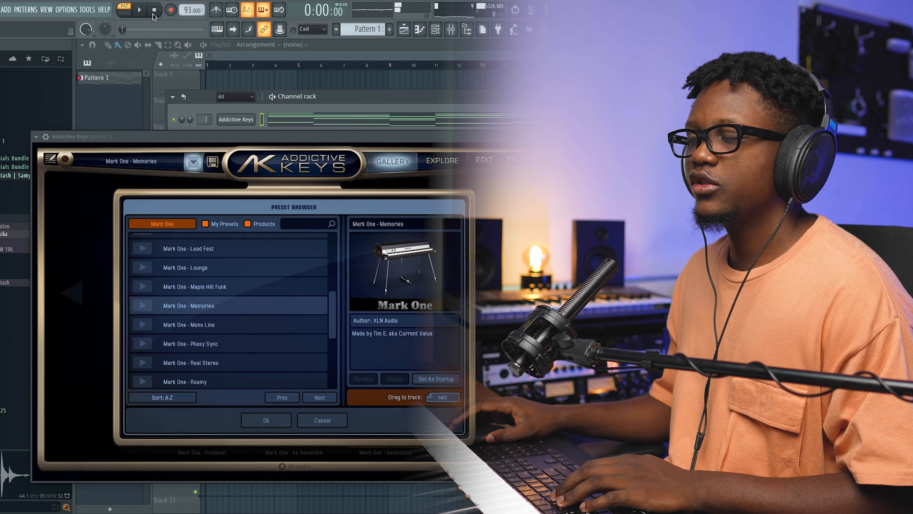
{"action": "key", "text": "space"}
{"action": "left_click", "coordinate": [551, 137]}
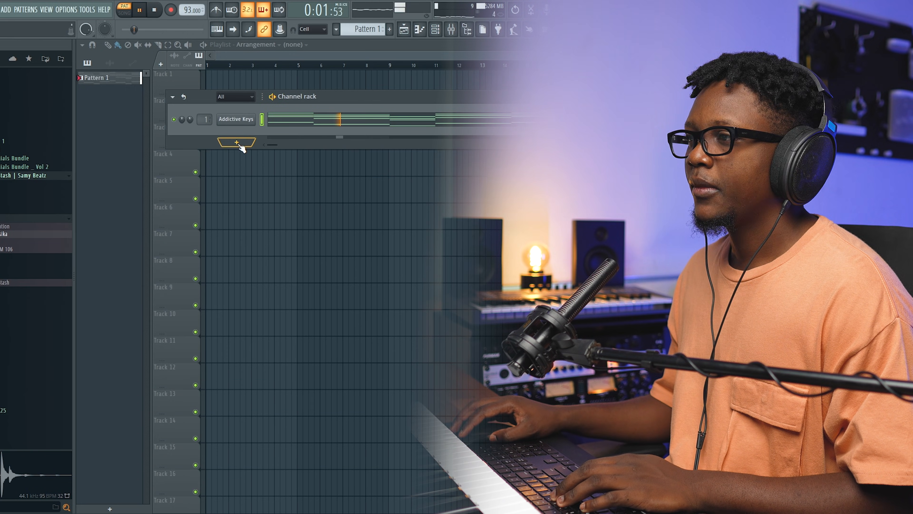
{"action": "key", "text": "space"}
Step: Add a SKY_Keys instrument channel and choose the Beautiful Rhodes preset from its Keys category
{"action": "left_click", "coordinate": [237, 143]}
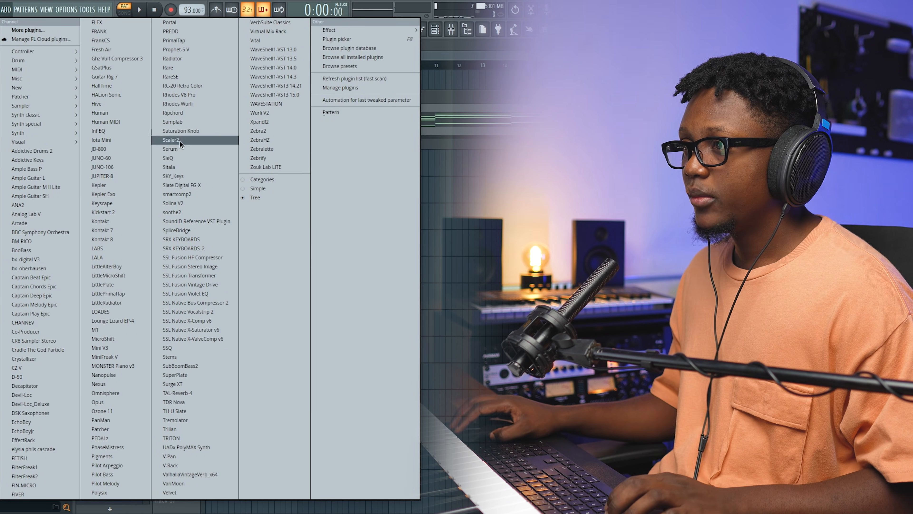
{"action": "left_click", "coordinate": [185, 176]}
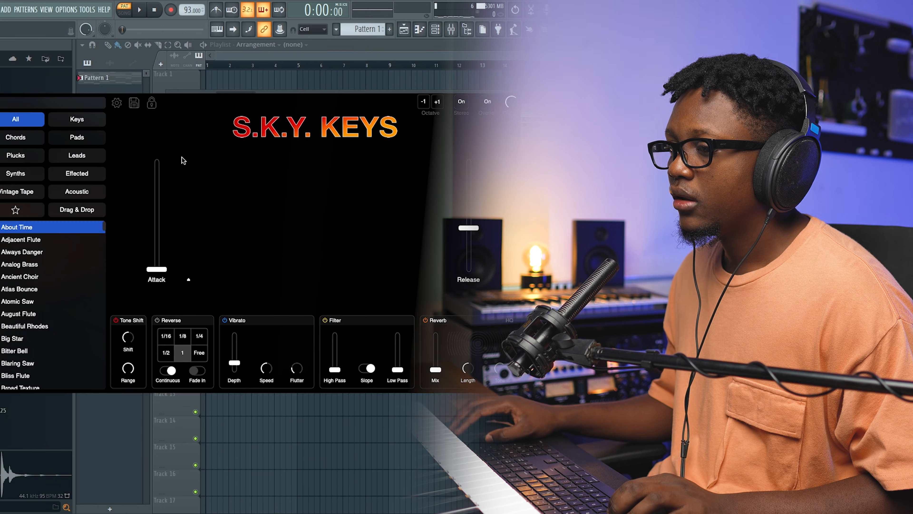
{"action": "left_click", "coordinate": [73, 122]}
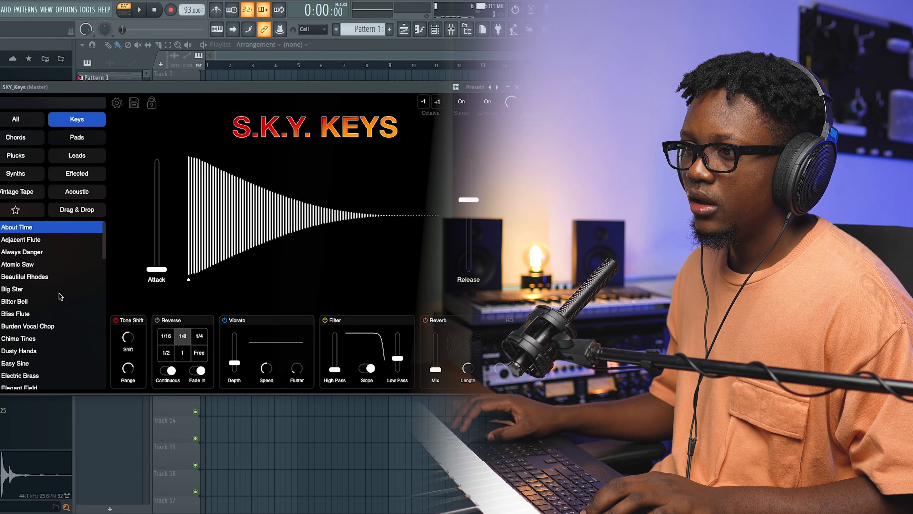
{"action": "left_click", "coordinate": [36, 276]}
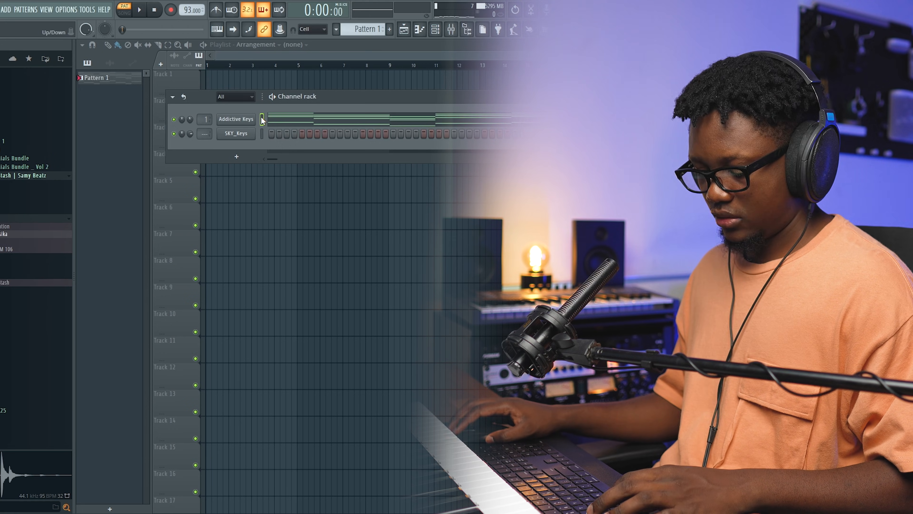
Step: Copy the Addictive Keys chord progression into the SKY_Keys channel and play both layers together
{"action": "left_click", "coordinate": [262, 133]}
{"action": "key", "text": "ctrl+v"}
{"action": "key", "text": "space"}
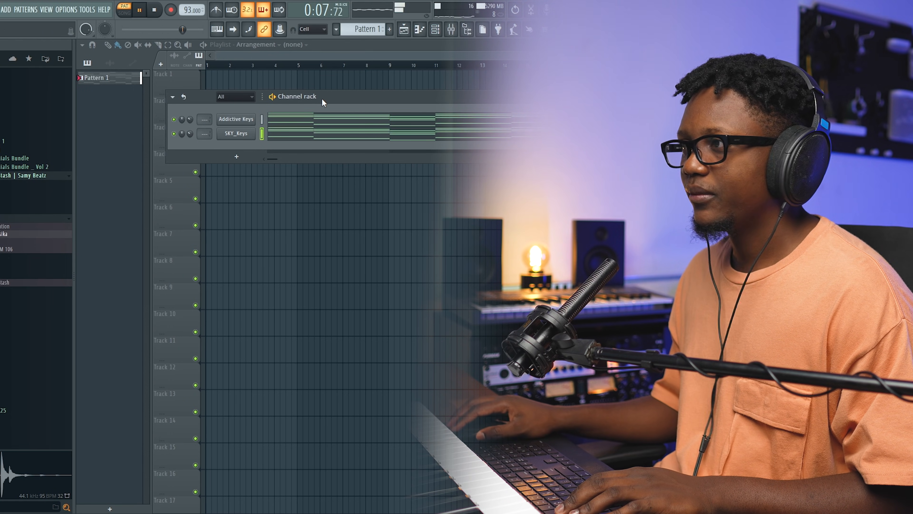
{"action": "left_click_drag", "start_coordinate": [321, 98], "coordinate": [358, 144]}
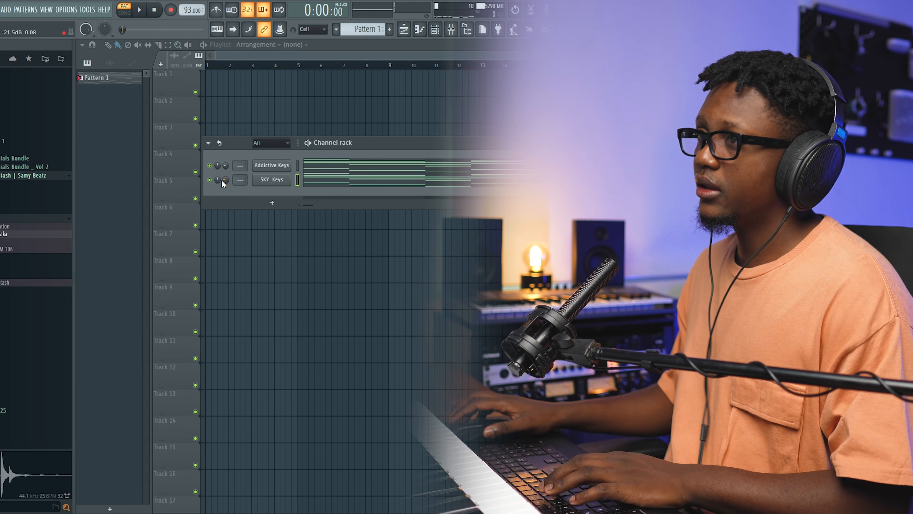
Step: Add an Ample Guitar SH channel and place a C4 note at bar 1 and a G5 note on bar 1's second chord
{"action": "left_click", "coordinate": [6, 9]}
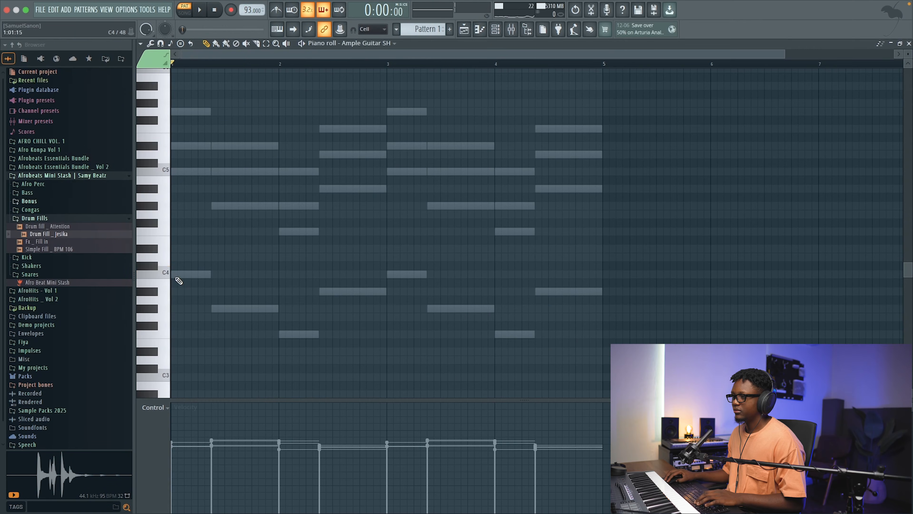
{"action": "left_click", "coordinate": [172, 274]}
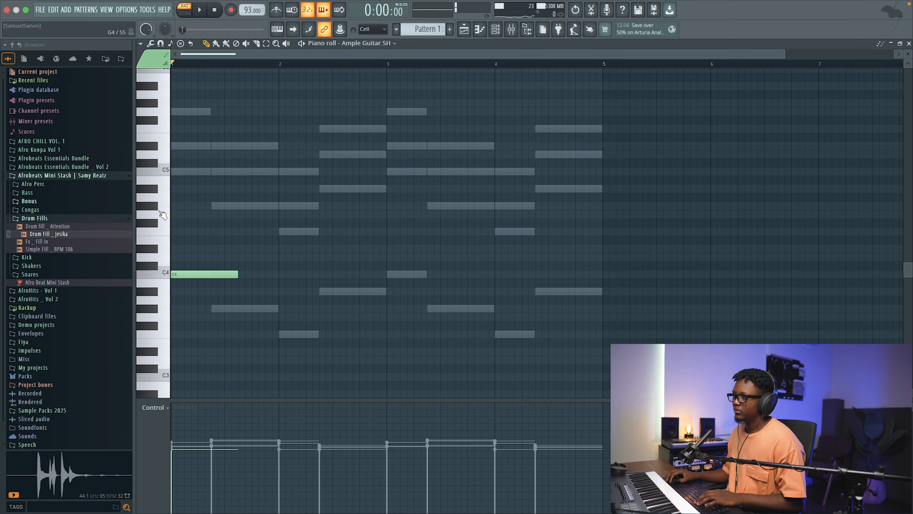
{"action": "left_click", "coordinate": [233, 112]}
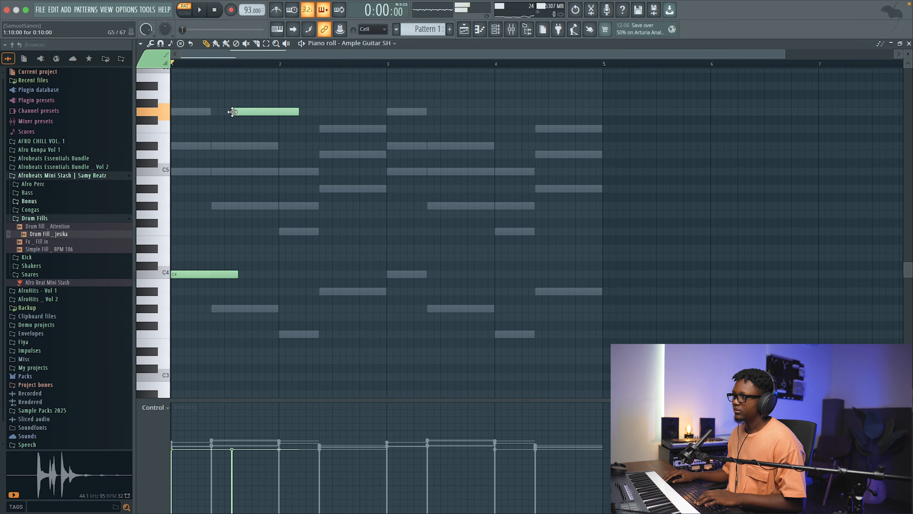
{"action": "key", "text": "space"}
{"action": "key", "text": "space"}
{"action": "left_click_drag", "start_coordinate": [252, 111], "coordinate": [231, 110]}
{"action": "key", "text": "space"}
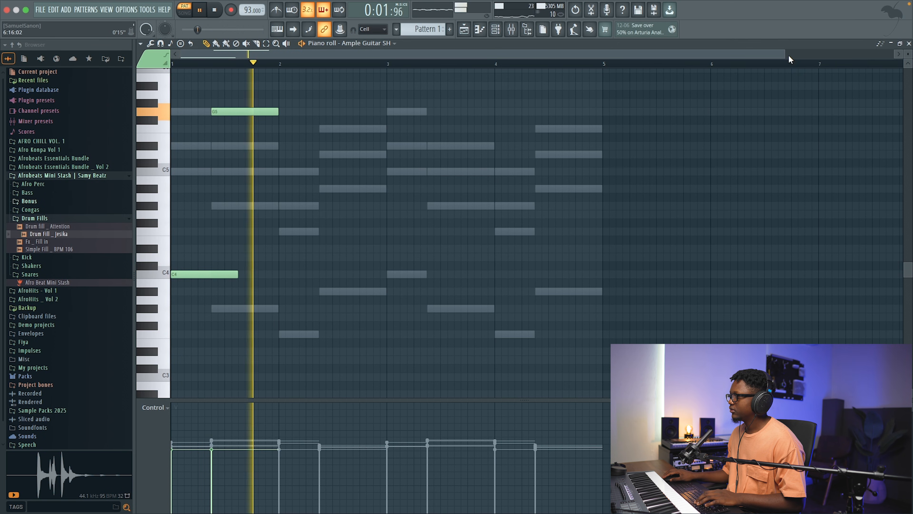
{"action": "left_click_drag", "start_coordinate": [783, 53], "coordinate": [597, 54]}
{"action": "key", "text": "space"}
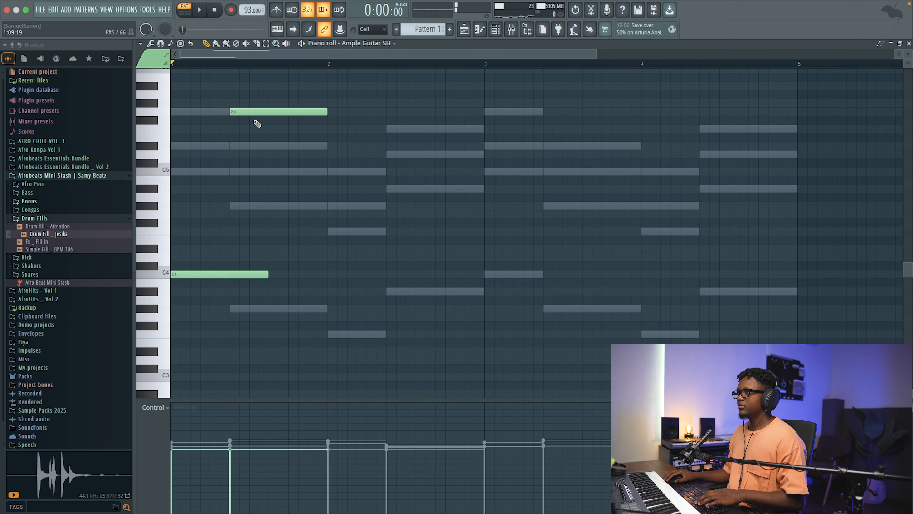
Step: Add guitar notes in bar 2: F4 at its start, F5 on the second chord, and a short D5 ending at bar 3
{"action": "left_click", "coordinate": [330, 233]}
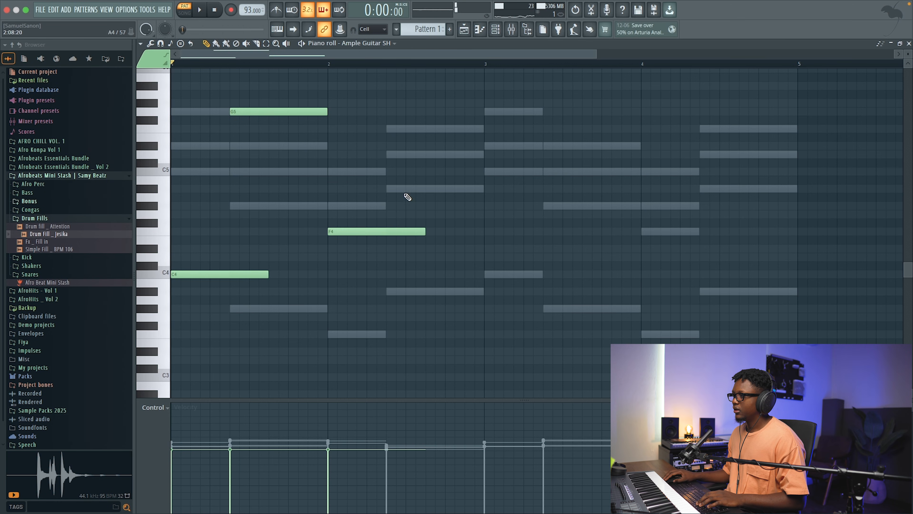
{"action": "left_click", "coordinate": [394, 130]}
{"action": "left_click_drag", "start_coordinate": [446, 145], "coordinate": [446, 159]}
{"action": "key", "text": "space"}
{"action": "left_click_drag", "start_coordinate": [542, 159], "coordinate": [486, 159]}
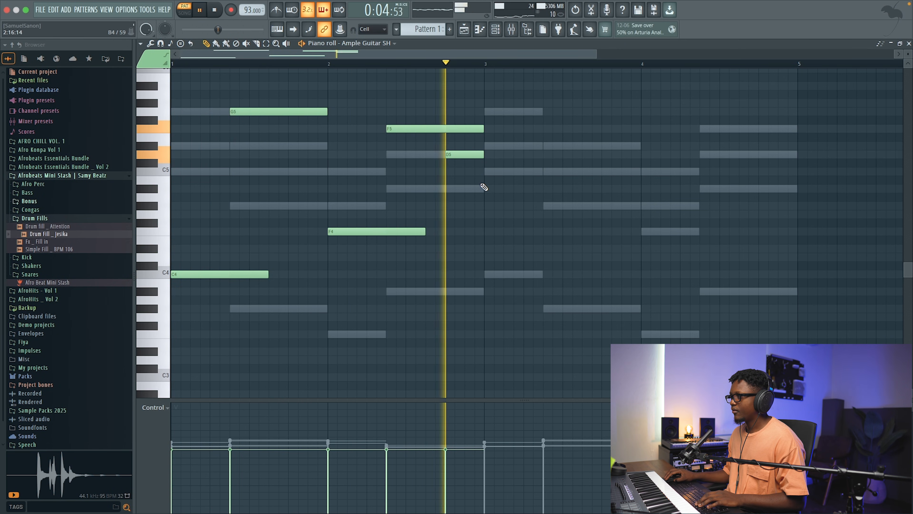
{"action": "key", "text": "space"}
Step: Duplicate the two-bar guitar melody into bars 3 and 4 and listen to the result
{"action": "key", "text": "ctrl+a"}
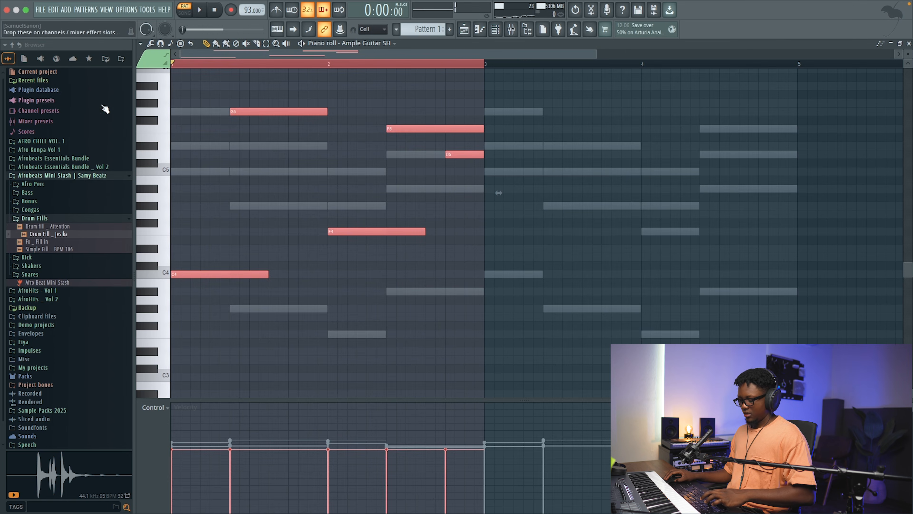
{"action": "key", "text": "ctrl+b"}
{"action": "key", "text": "space"}
{"action": "left_click", "coordinate": [672, 111]}
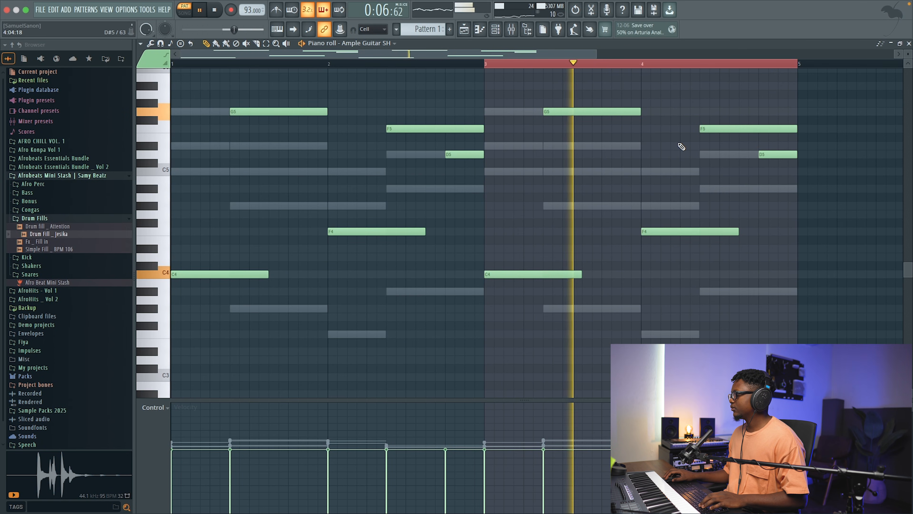
{"action": "scroll", "coordinate": [679, 147], "scroll_direction": "up", "scroll_amount": 3}
{"action": "key", "text": "space"}
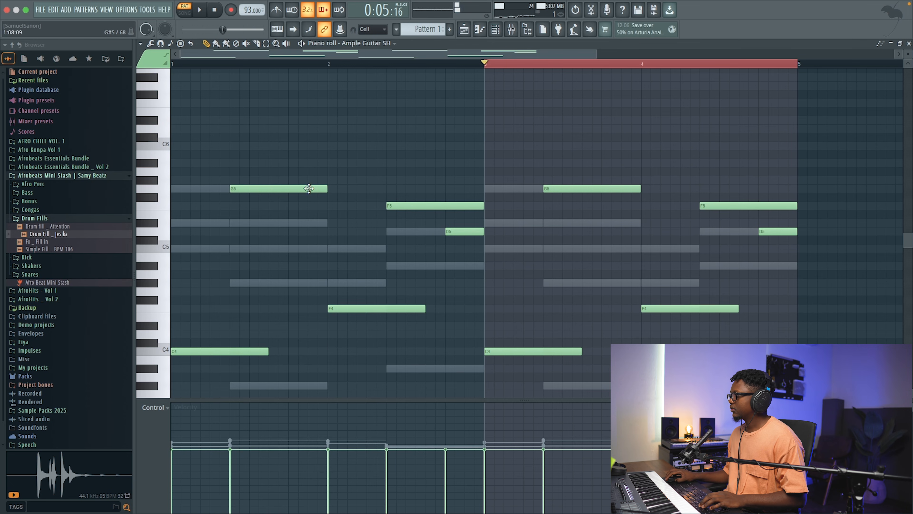
Step: Raise bar 4's F5 guitar note to A#5 and its final D5 to G#5, audition from bar 4, and close the piano roll
{"action": "left_click_drag", "start_coordinate": [717, 205], "coordinate": [718, 162]}
{"action": "left_click_drag", "start_coordinate": [771, 229], "coordinate": [766, 176]}
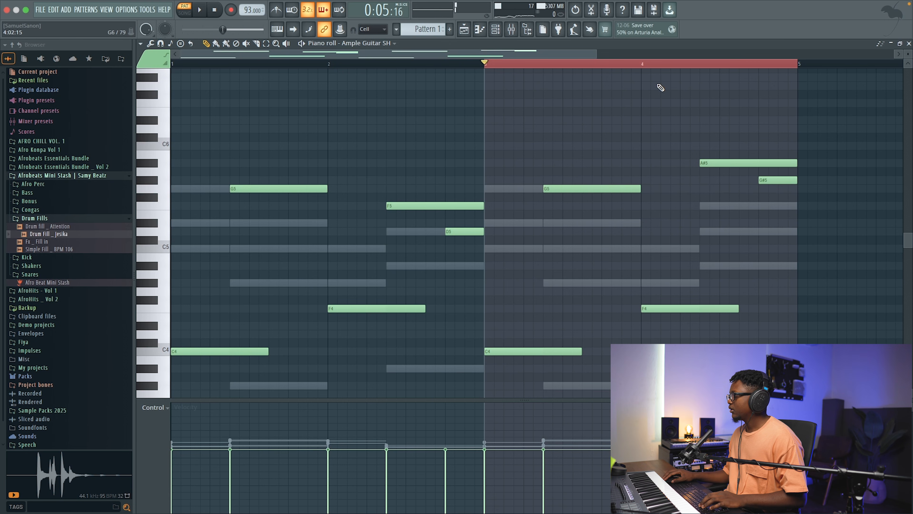
{"action": "left_click", "coordinate": [647, 65]}
{"action": "key", "text": "space"}
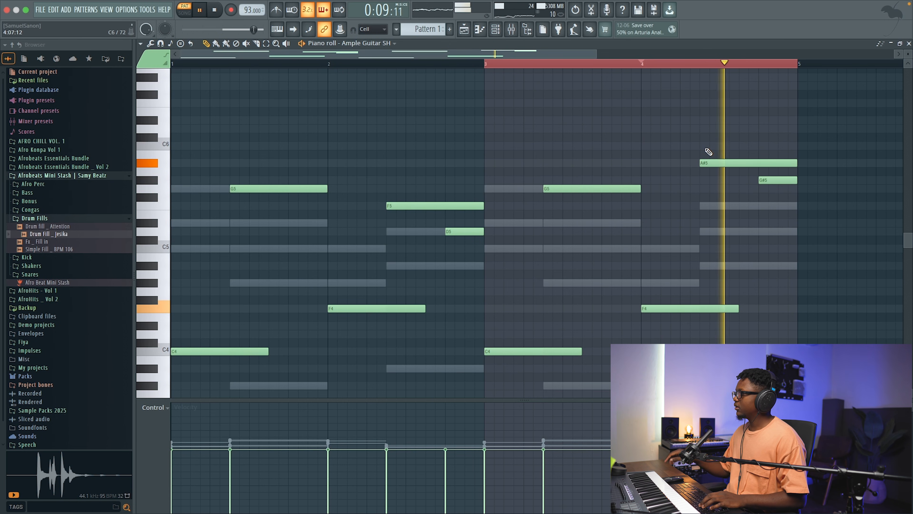
{"action": "key", "text": "space"}
{"action": "left_click", "coordinate": [910, 43]}
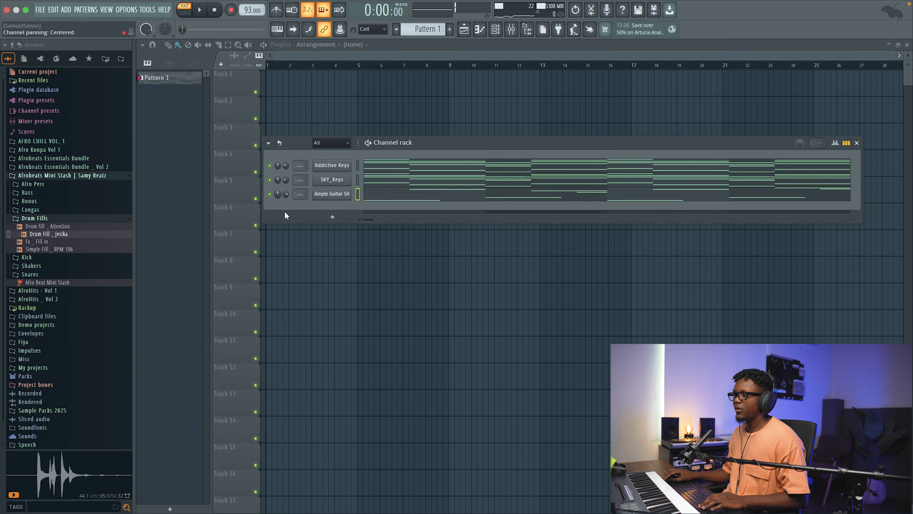
Step: Load the Water preset in Guitar Rig 6 FX on the Ample Guitar SH mixer track and audition the guitar
{"action": "scroll", "coordinate": [287, 194], "scroll_direction": "down", "scroll_amount": 6}
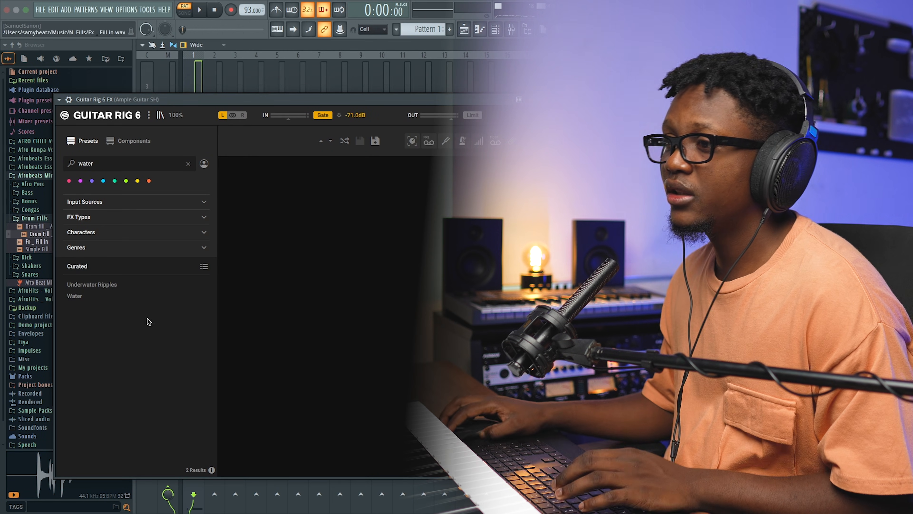
{"action": "left_click", "coordinate": [82, 297]}
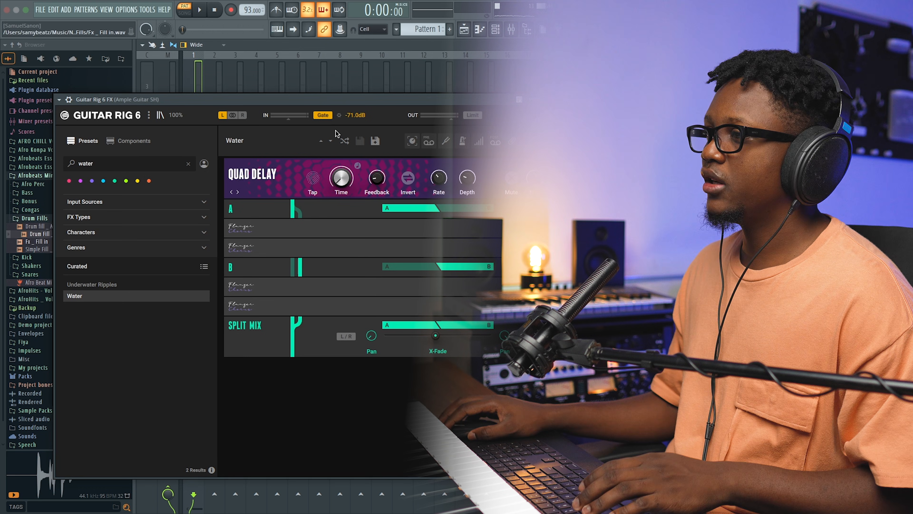
{"action": "key", "text": "space"}
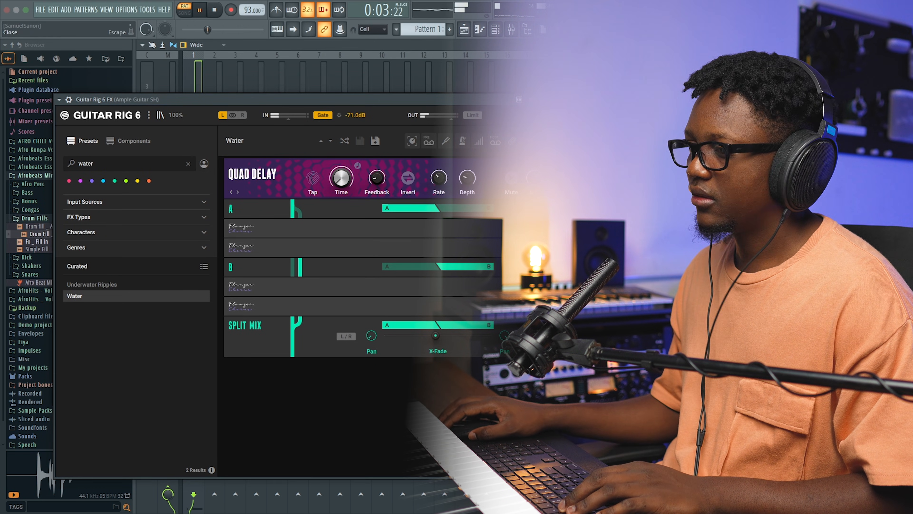
{"action": "key", "text": "Escape"}
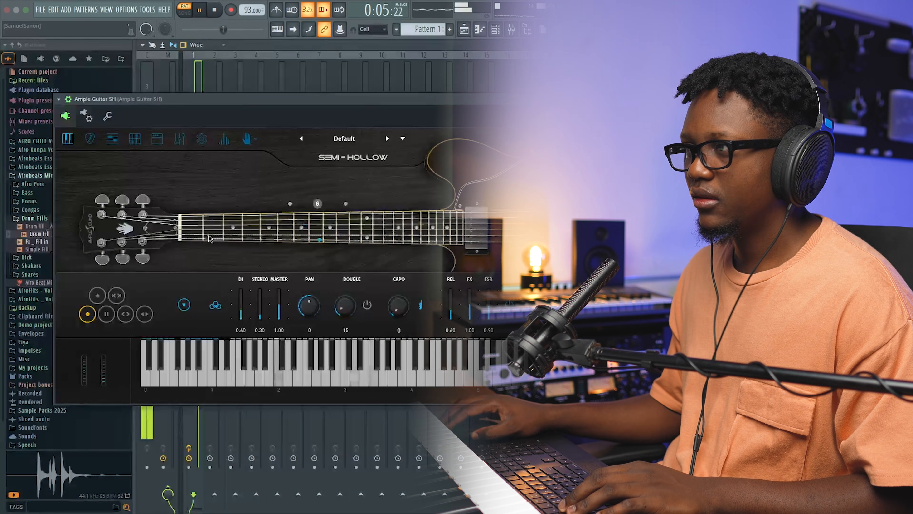
{"action": "key", "text": "space"}
Step: Add ValhallaVintageVerb to the guitar's mixer track with LowCut at 360 Hz and Mix at 24.5 %, adjusting the mix during playback
{"action": "left_click", "coordinate": [798, 82]}
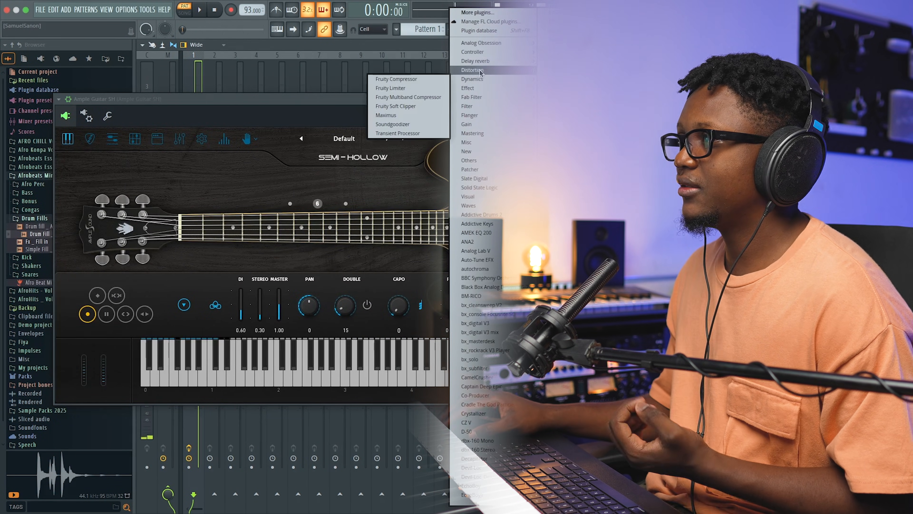
{"action": "mouse_move", "coordinate": [479, 64]}
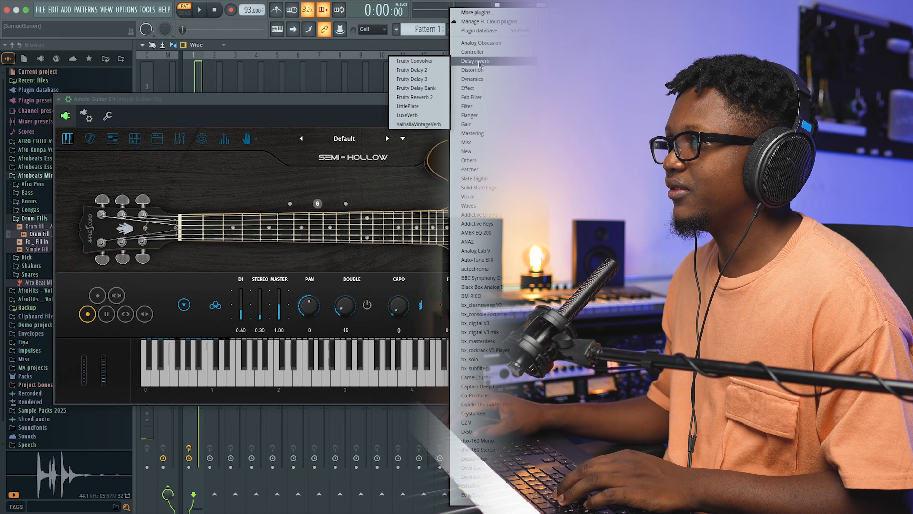
{"action": "left_click", "coordinate": [418, 124]}
{"action": "left_click_drag", "start_coordinate": [479, 244], "coordinate": [479, 234]}
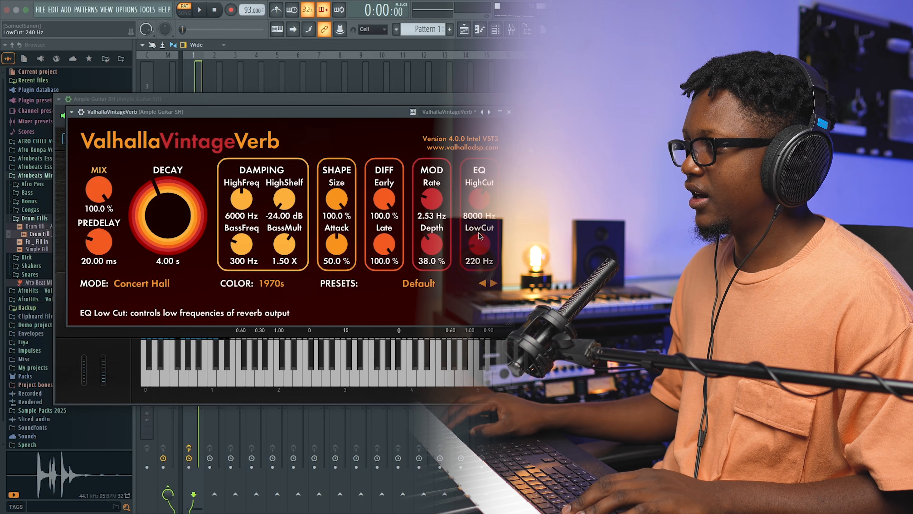
{"action": "left_click_drag", "start_coordinate": [99, 190], "coordinate": [121, 256]}
{"action": "key", "text": "space"}
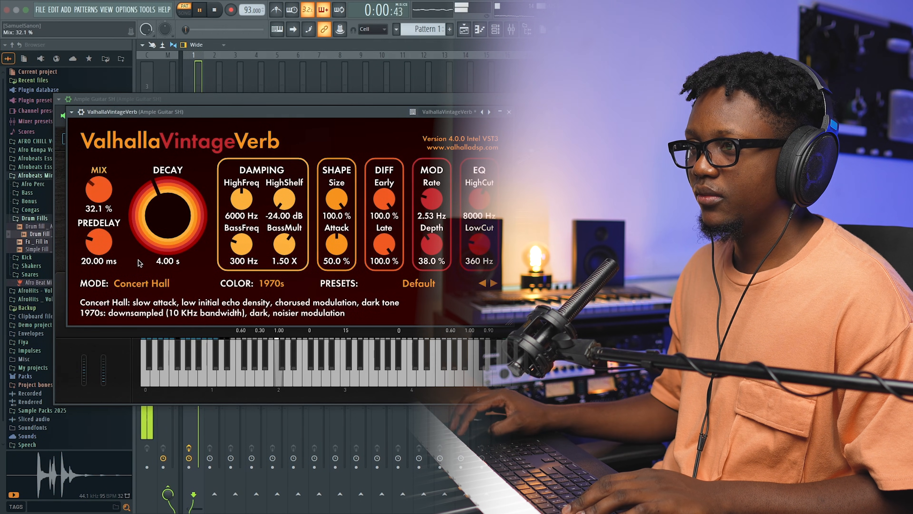
{"action": "left_click_drag", "start_coordinate": [99, 187], "coordinate": [101, 198]}
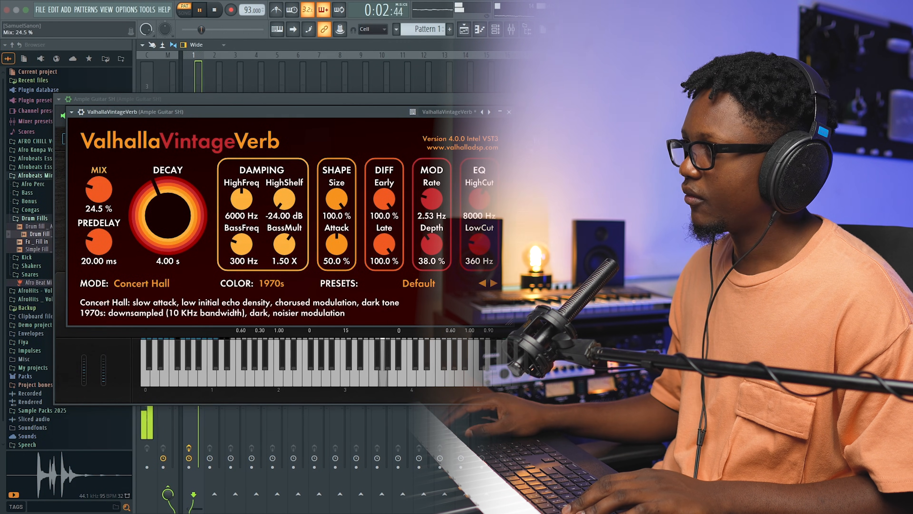
Step: Add Kickstart 2 after the reverb on the Ample Guitar SH mixer track, audition the guitar, and close the plugin windows
{"action": "left_click", "coordinate": [510, 112]}
{"action": "key", "text": "space"}
{"action": "left_click", "coordinate": [527, 278]}
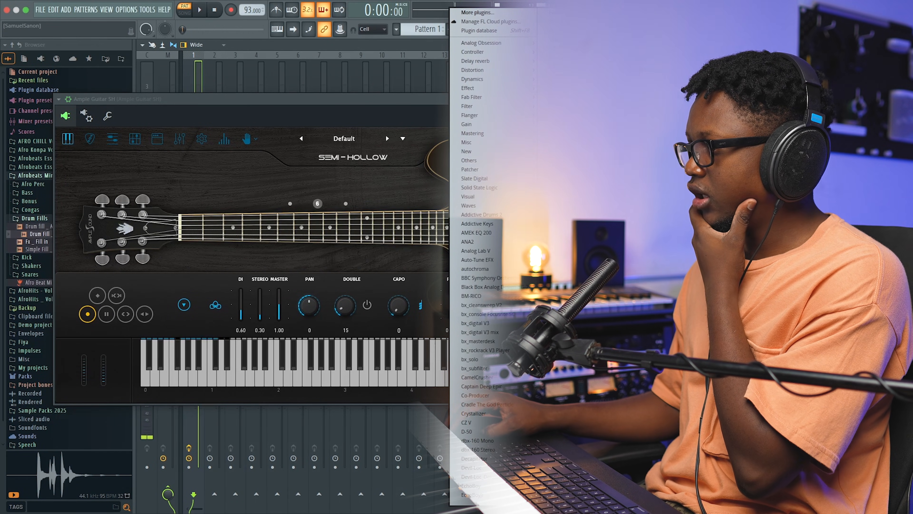
{"action": "left_click", "coordinate": [568, 256]}
{"action": "key", "text": "space"}
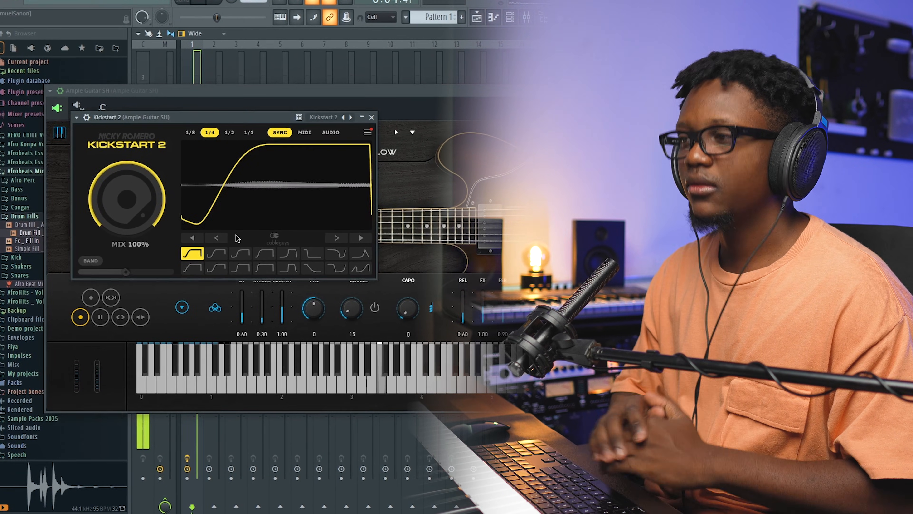
{"action": "left_click", "coordinate": [373, 116]}
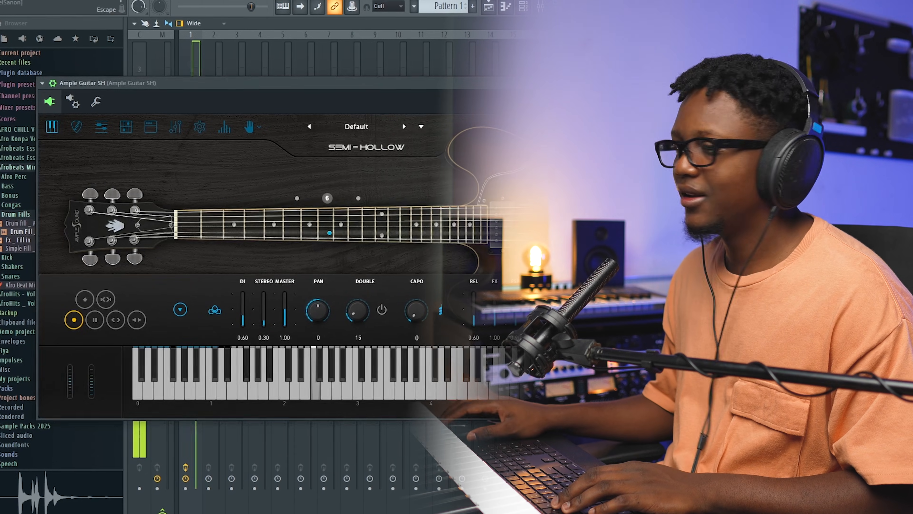
{"action": "left_click", "coordinate": [679, 86]}
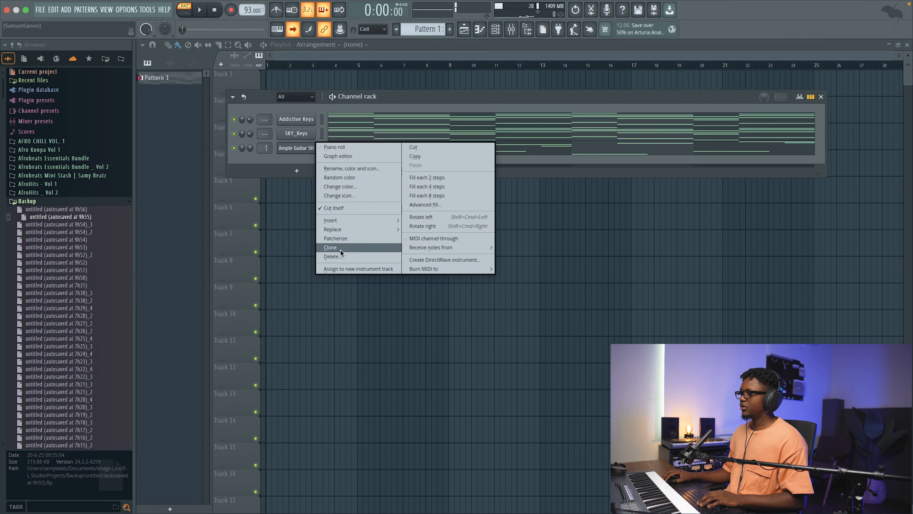
{"action": "left_click", "coordinate": [340, 249]}
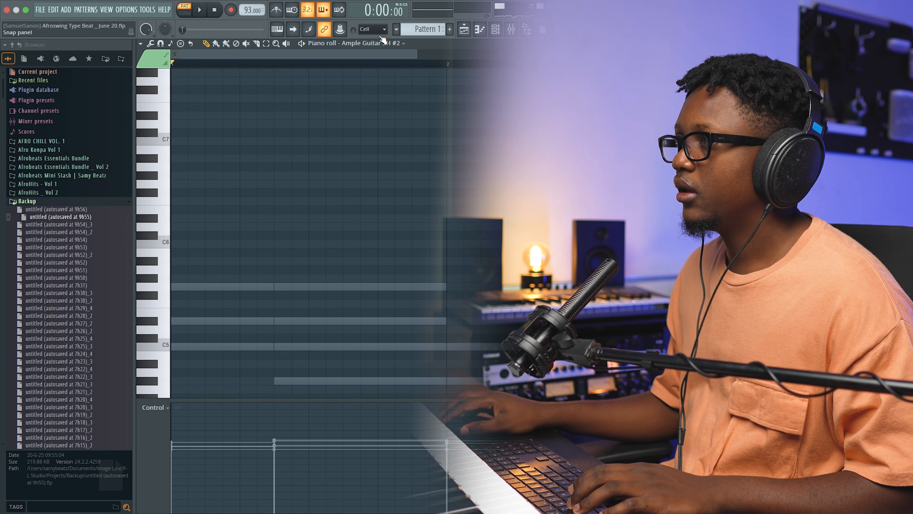
Step: Set snap to 1/4 step and record a short C5, D#5 and D5 phrase across bars 1 and 2 on Ample Guitar SH #2
{"action": "left_click", "coordinate": [381, 31]}
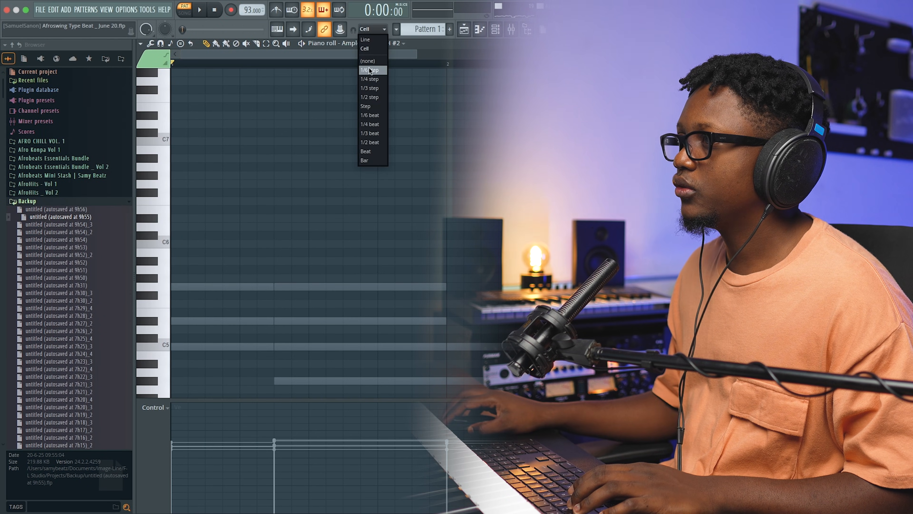
{"action": "left_click", "coordinate": [370, 79]}
{"action": "key", "text": "space"}
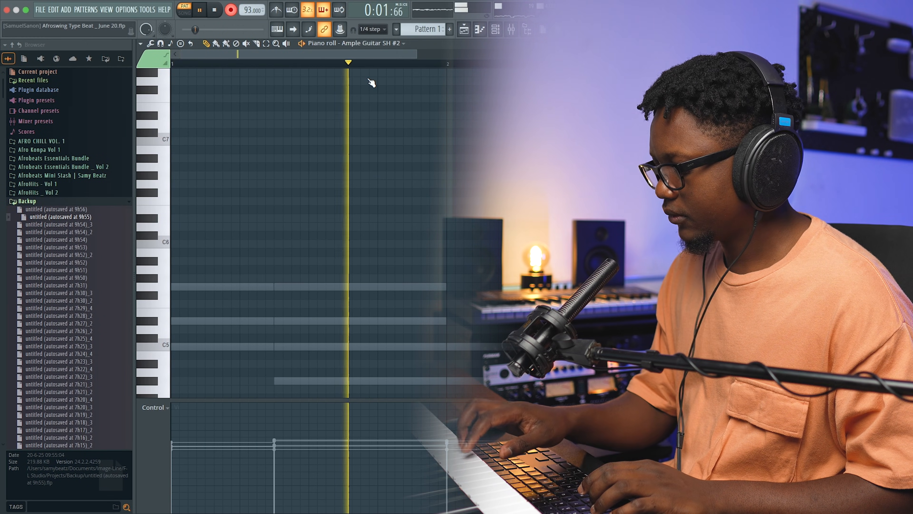
{"action": "key", "text": "space"}
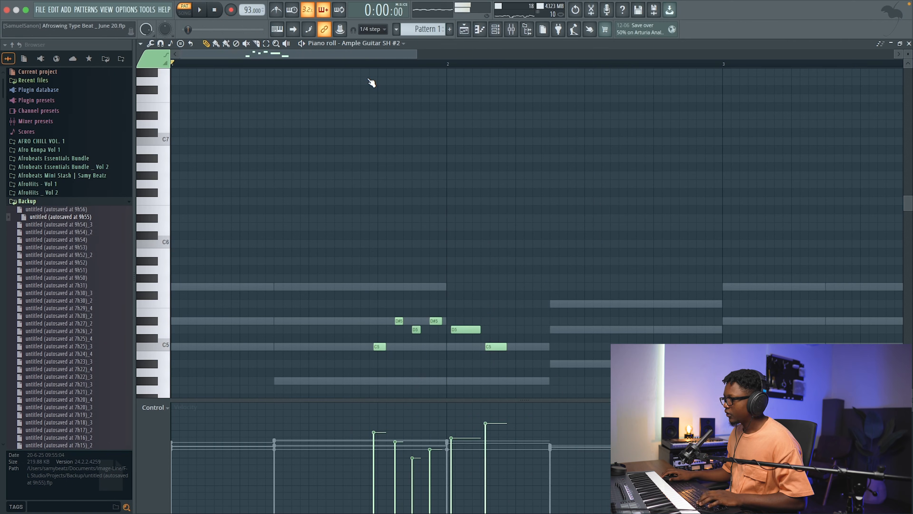
Step: Move the first C5 note slightly later and add a short C5 at the start of bar 2
{"action": "left_click_drag", "start_coordinate": [376, 346], "coordinate": [379, 346]}
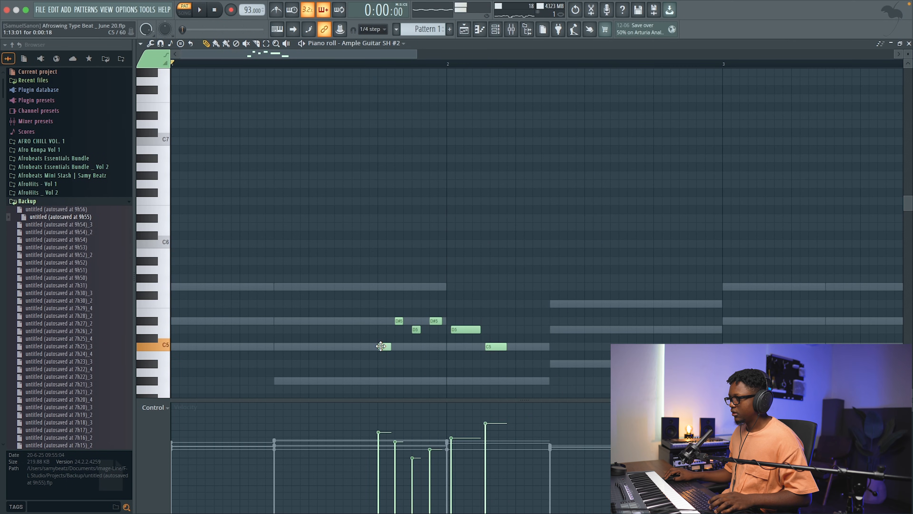
{"action": "scroll", "coordinate": [402, 275], "scroll_direction": "down", "scroll_amount": 5}
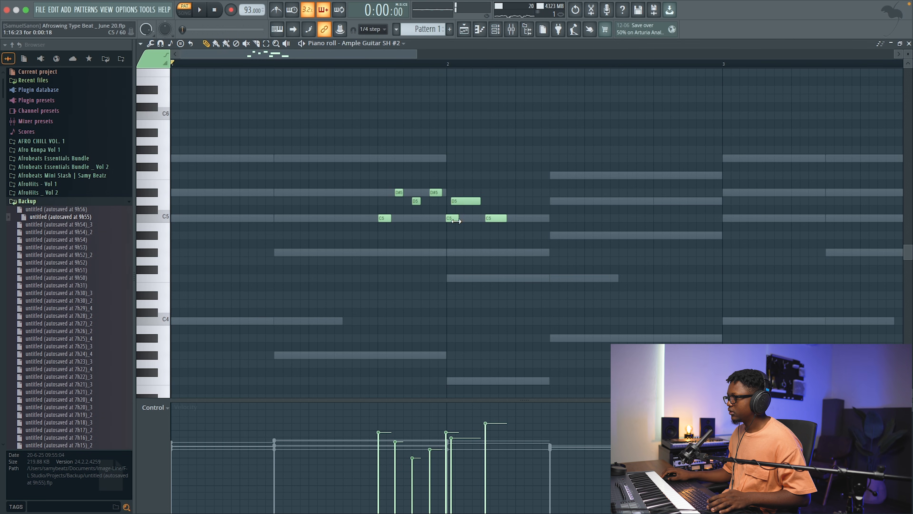
{"action": "key", "text": "space"}
Step: Set snap to Cell, audition the phrase, adjust the final C5 note slightly, and close the piano roll
{"action": "left_click", "coordinate": [373, 29]}
{"action": "left_click", "coordinate": [372, 48]}
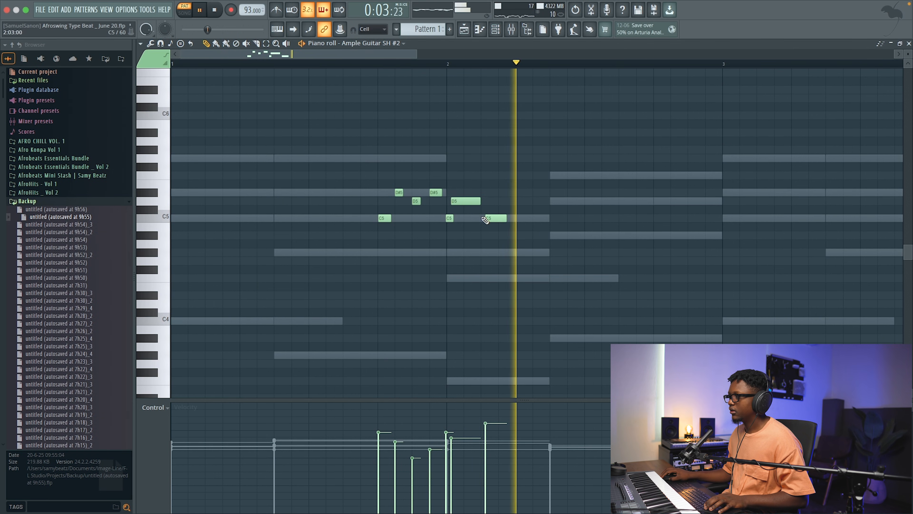
{"action": "key", "text": "space"}
{"action": "right_click", "coordinate": [494, 218]}
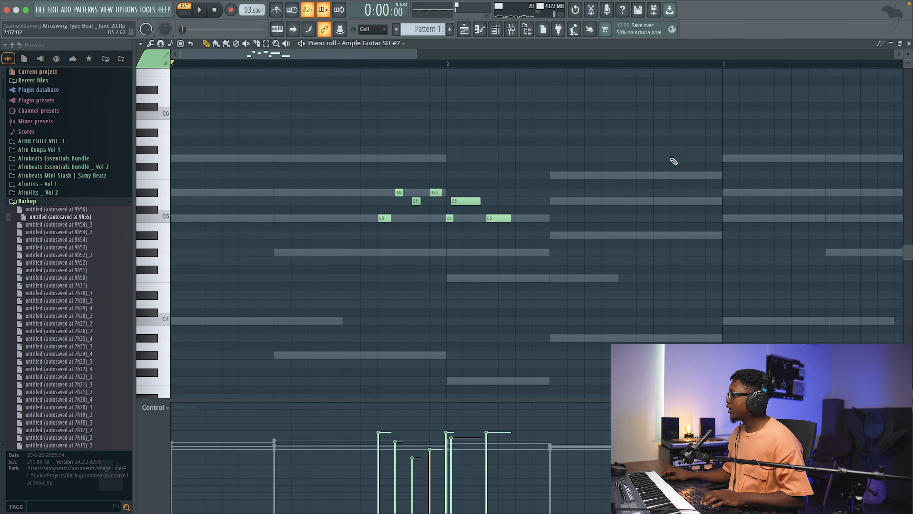
{"action": "left_click", "coordinate": [909, 43]}
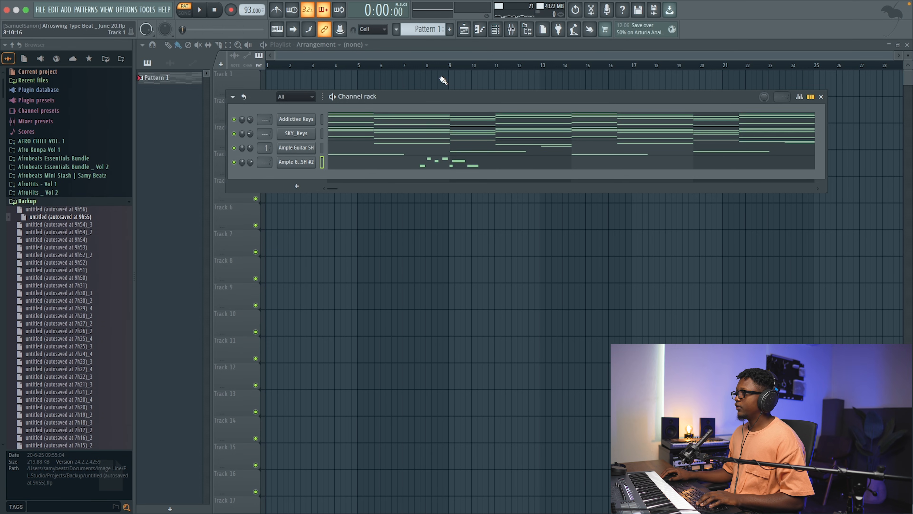
Step: Rename the Ample Guitar SH #2 channel as Guitar Muted and route it to mixer track 2
{"action": "left_click", "coordinate": [305, 165], "text": "shift"}
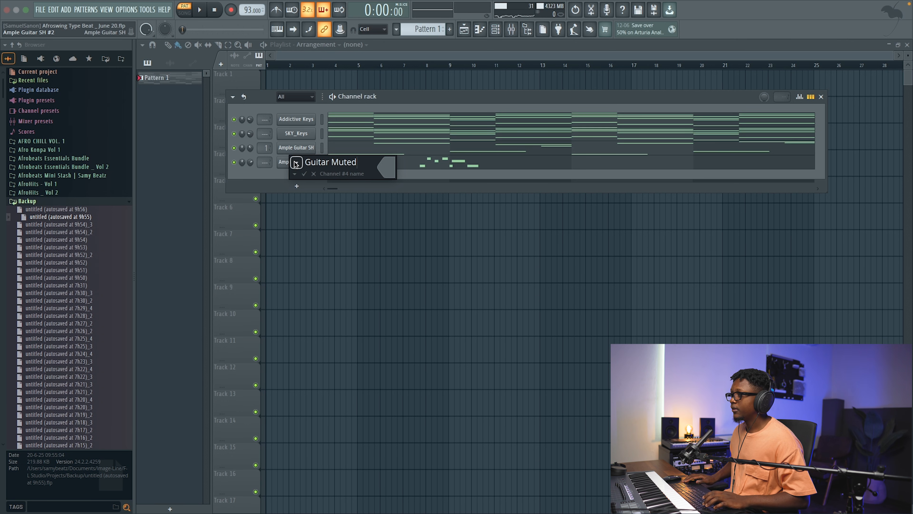
{"action": "key", "text": "Return"}
{"action": "key", "text": "space"}
{"action": "left_click", "coordinate": [292, 166]}
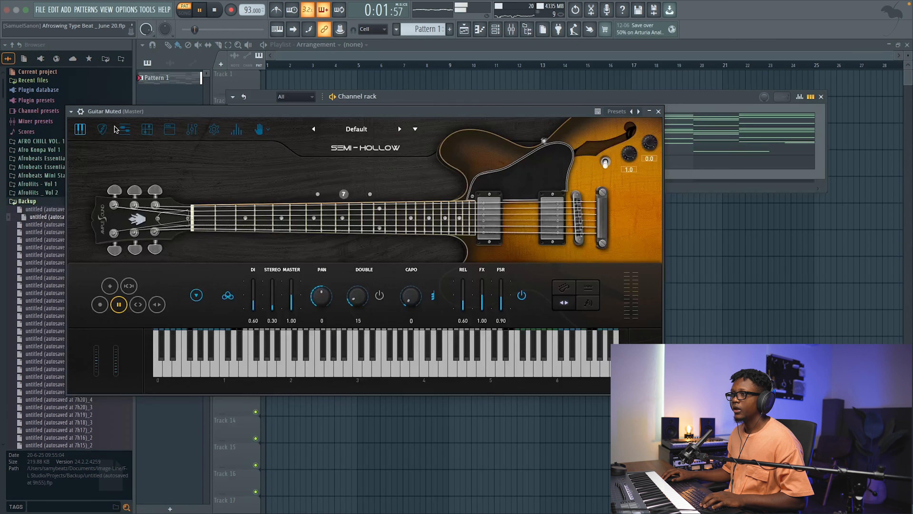
{"action": "left_click", "coordinate": [81, 112]}
{"action": "key", "text": "ctrl+l"}
{"action": "key", "text": "space"}
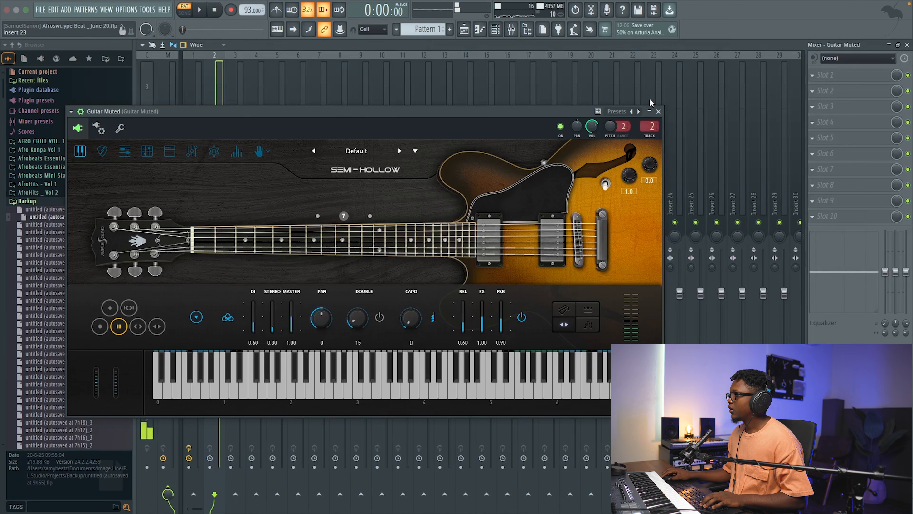
{"action": "left_click", "coordinate": [660, 112]}
Step: Copy Guitar Rig 6 FX with its Water preset from the Ample Guitar SH track to the Guitar Muted mixer track
{"action": "left_click", "coordinate": [189, 136]}
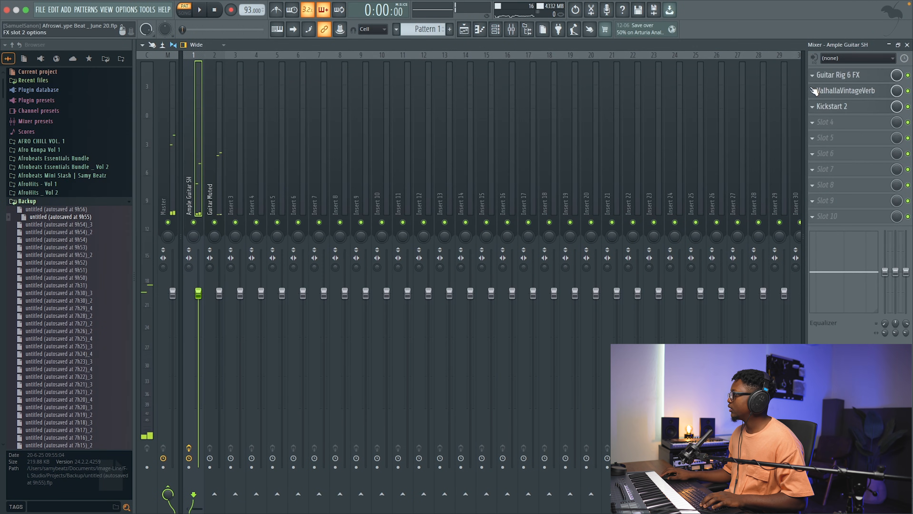
{"action": "left_click", "coordinate": [812, 75]}
{"action": "left_click", "coordinate": [823, 130]}
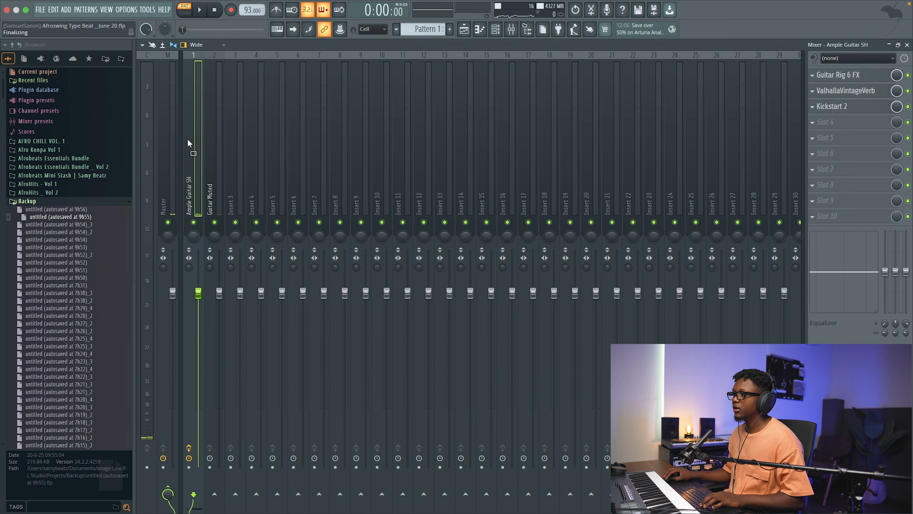
{"action": "left_click", "coordinate": [218, 137]}
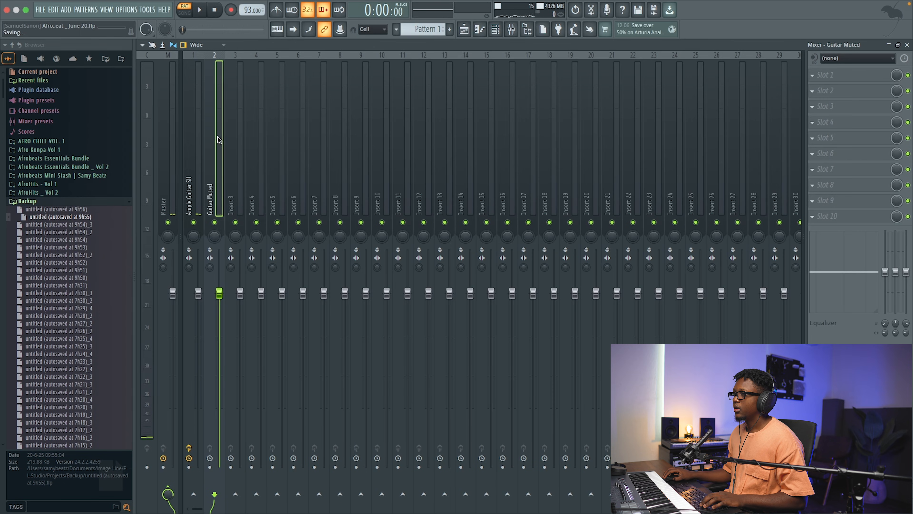
{"action": "key", "text": "super+v"}
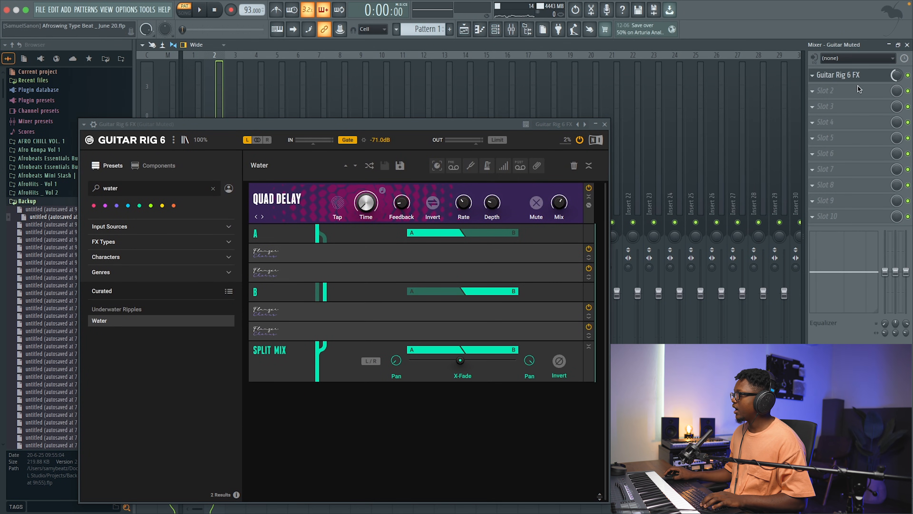
{"action": "left_click", "coordinate": [604, 125]}
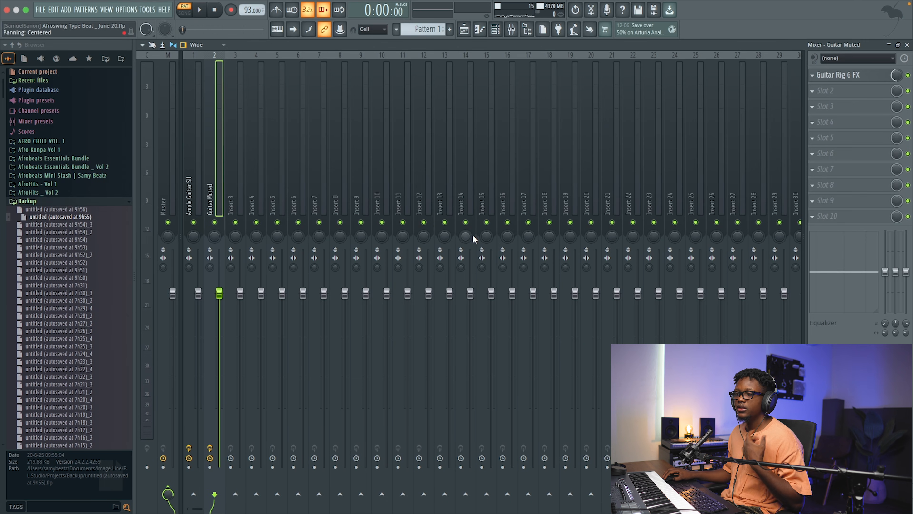
Step: Add LALA to the Guitar Muted track with Gain at 6.8 dB and Peak Reduction at 21.8 dB, adjusting during playback
{"action": "left_click", "coordinate": [814, 91]}
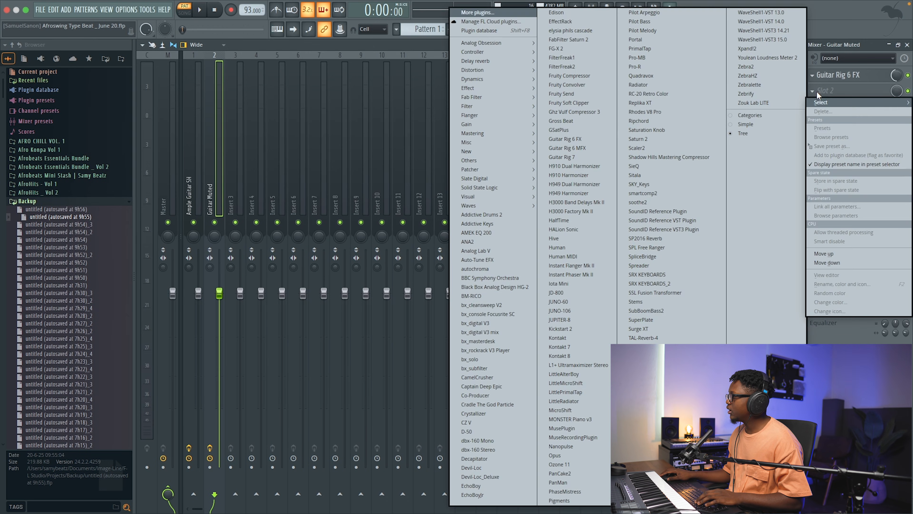
{"action": "mouse_move", "coordinate": [502, 63]}
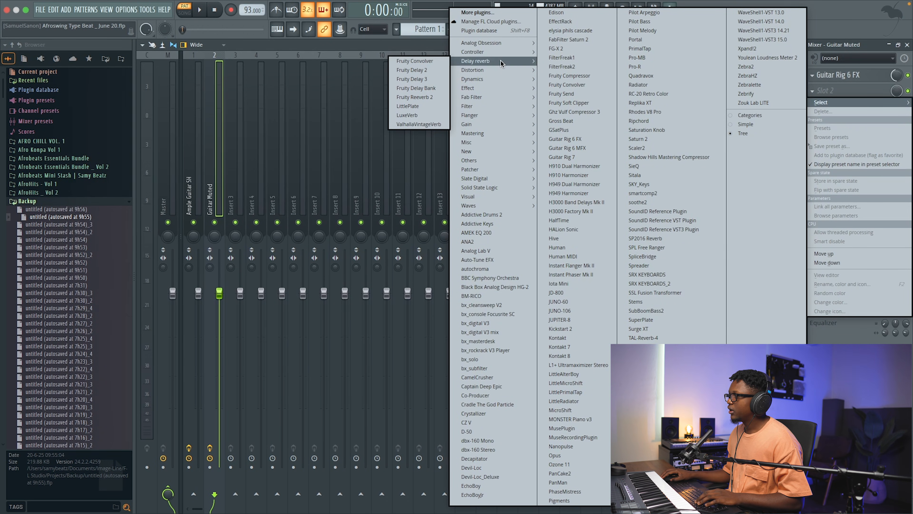
{"action": "mouse_move", "coordinate": [499, 46]}
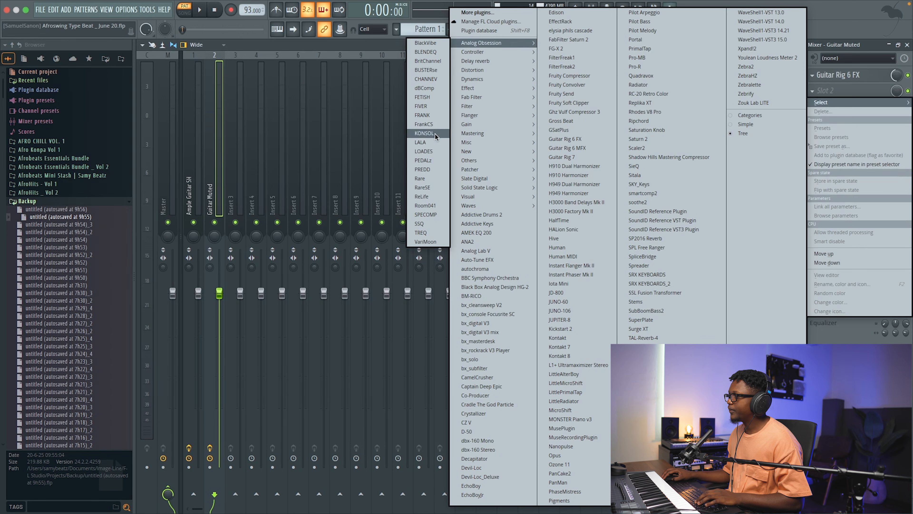
{"action": "left_click", "coordinate": [432, 142]}
{"action": "key", "text": "space"}
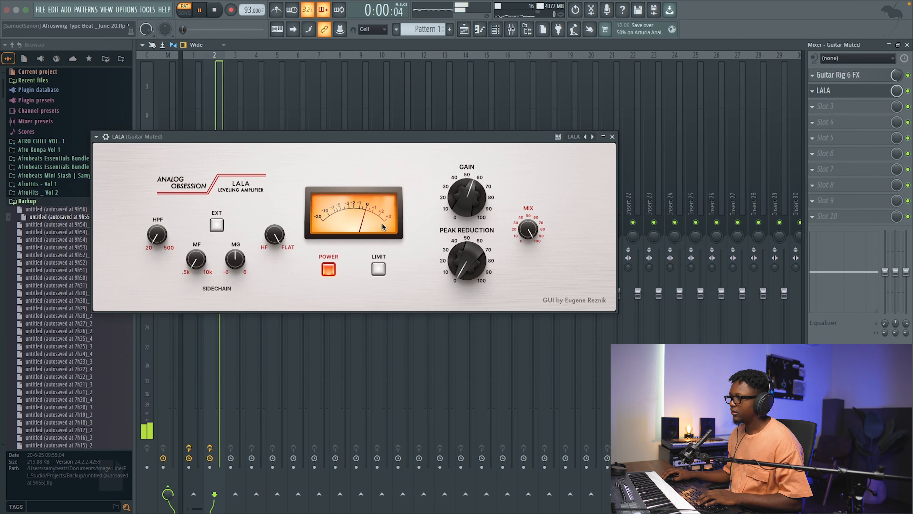
{"action": "left_click_drag", "start_coordinate": [465, 204], "coordinate": [465, 194]}
{"action": "left_click_drag", "start_coordinate": [465, 263], "coordinate": [464, 229]}
{"action": "key", "text": "space"}
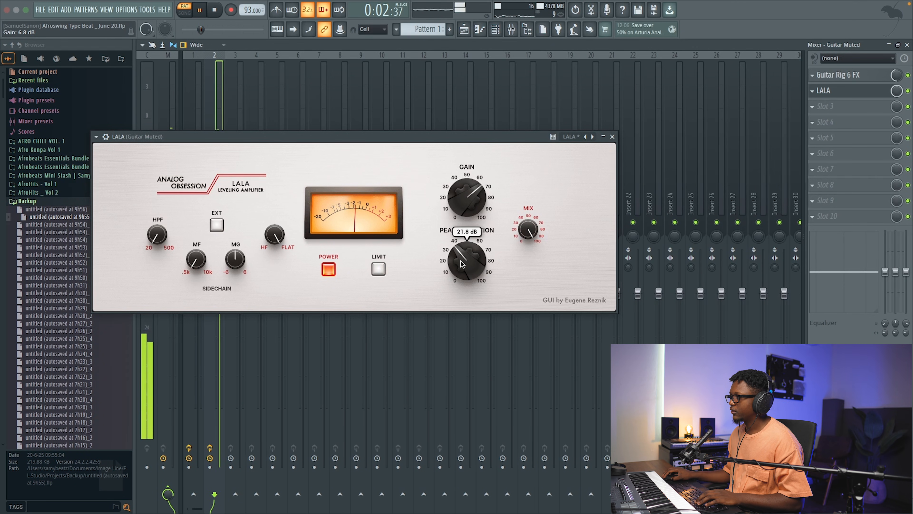
{"action": "left_click", "coordinate": [814, 92]}
{"action": "key", "text": "space"}
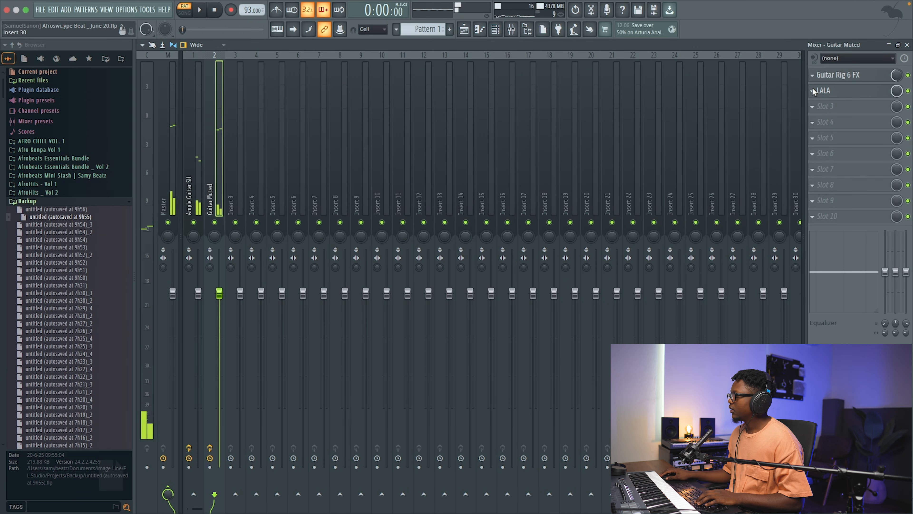
Step: Raise bar 2's D5 velocity to 91 % and the early Guitar Muted note velocities, then audition the phrase
{"action": "left_click", "coordinate": [907, 45]}
{"action": "left_click", "coordinate": [455, 170]}
{"action": "key", "text": "space"}
{"action": "left_click_drag", "start_coordinate": [452, 424], "coordinate": [458, 414]}
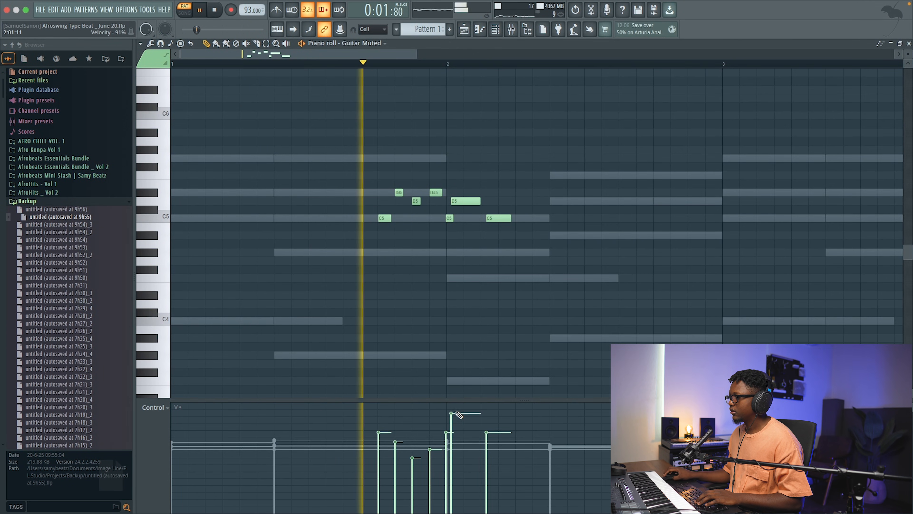
{"action": "mouse_move", "coordinate": [384, 430]}
{"action": "left_mouse_down"}
{"action": "mouse_move", "coordinate": [384, 421]}
{"action": "mouse_move", "coordinate": [394, 431]}
{"action": "mouse_move", "coordinate": [414, 427]}
{"action": "left_mouse_up"}
{"action": "key", "text": "space"}
{"action": "key", "text": "space"}
{"action": "key", "text": "space"}
{"action": "key", "text": "space"}
Step: Raise the first C5 velocity to 92 % and bar 2's opening C5 to 84 %, balance the other notes, and close the piano roll
{"action": "left_click_drag", "start_coordinate": [489, 424], "coordinate": [487, 409]}
{"action": "left_click_drag", "start_coordinate": [396, 422], "coordinate": [382, 412]}
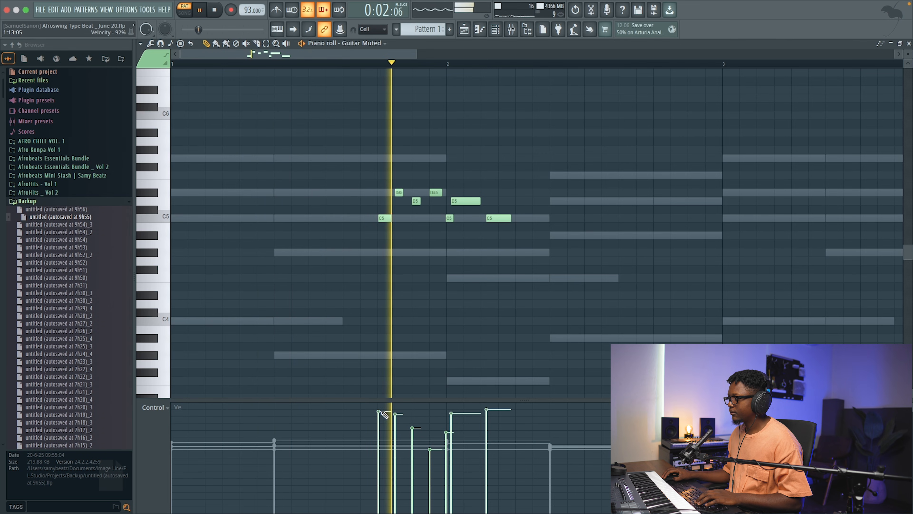
{"action": "mouse_move", "coordinate": [430, 449]}
{"action": "left_mouse_down"}
{"action": "mouse_move", "coordinate": [430, 429]}
{"action": "mouse_move", "coordinate": [452, 405]}
{"action": "mouse_move", "coordinate": [488, 419]}
{"action": "mouse_move", "coordinate": [446, 419]}
{"action": "left_mouse_up"}
{"action": "key", "text": "space"}
{"action": "key", "text": "space"}
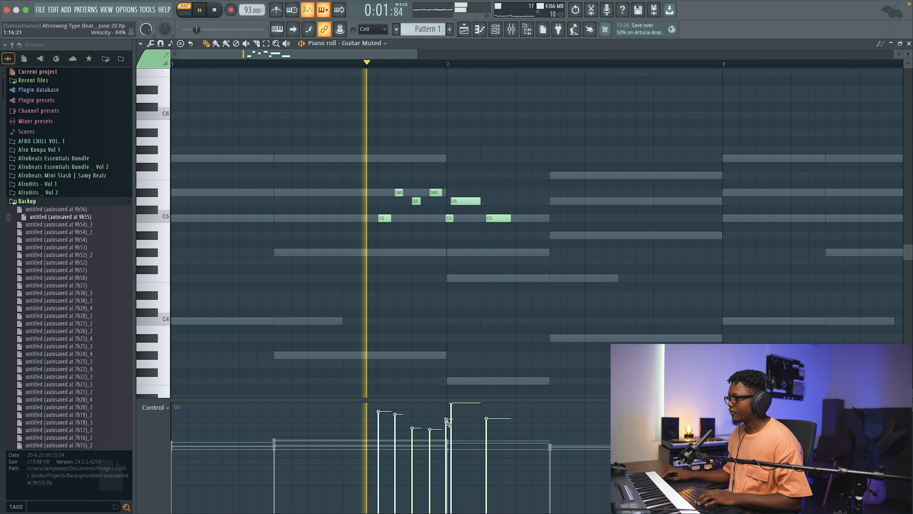
{"action": "key", "text": "space"}
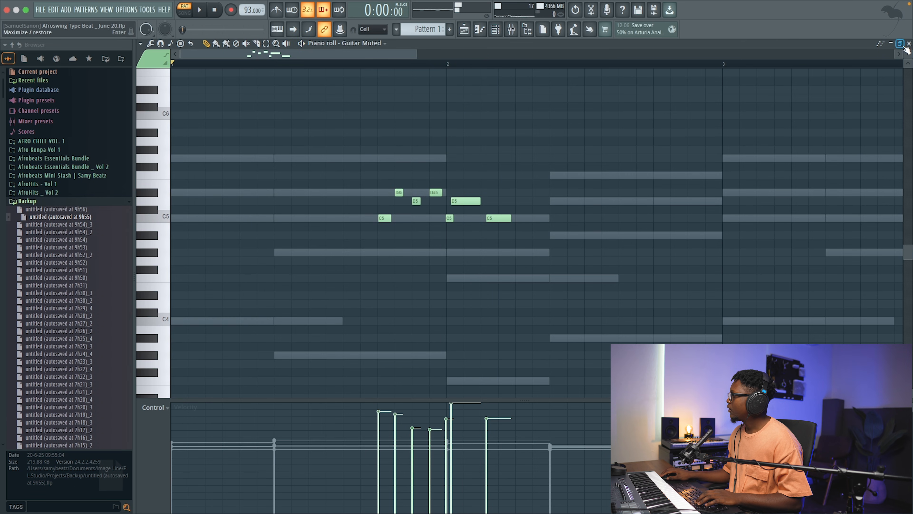
{"action": "left_click", "coordinate": [909, 44]}
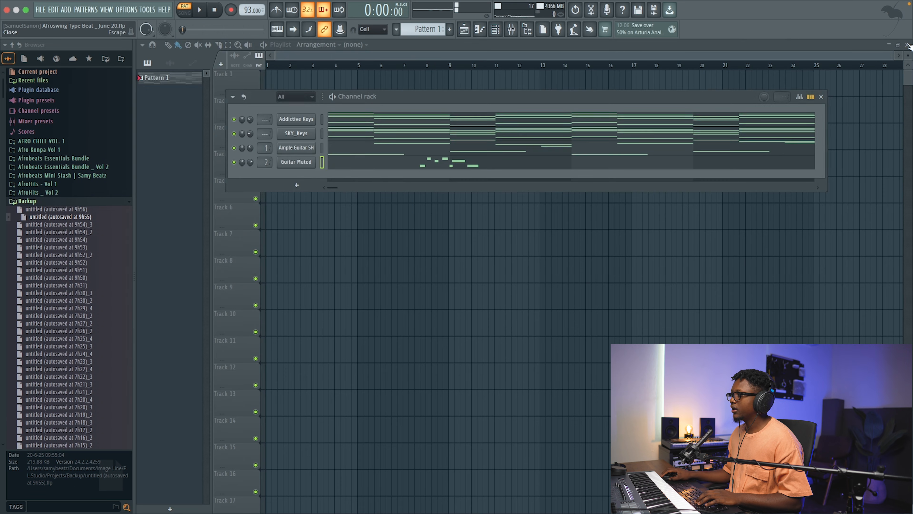
Step: Add the SSQ equalizer to the third effect slot of the Guitar Muted mixer track
{"action": "left_click", "coordinate": [516, 32]}
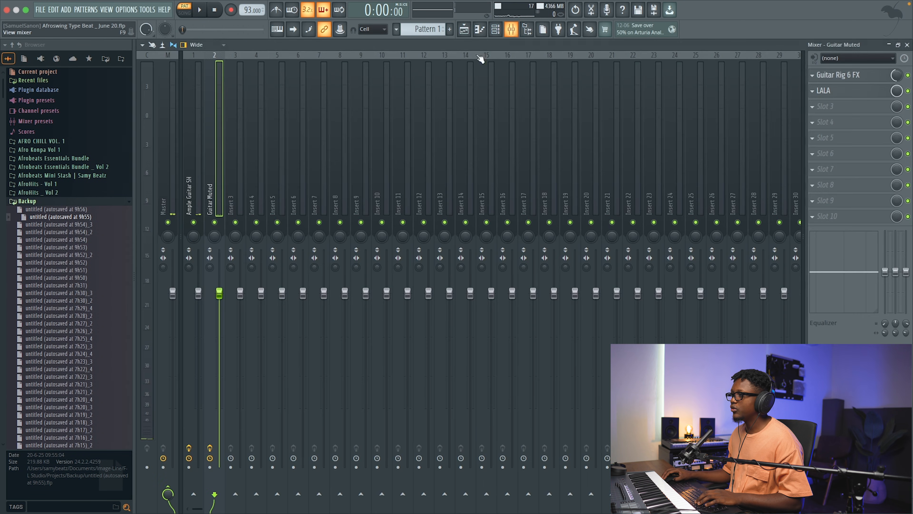
{"action": "left_click", "coordinate": [824, 107]}
{"action": "mouse_move", "coordinate": [485, 79]}
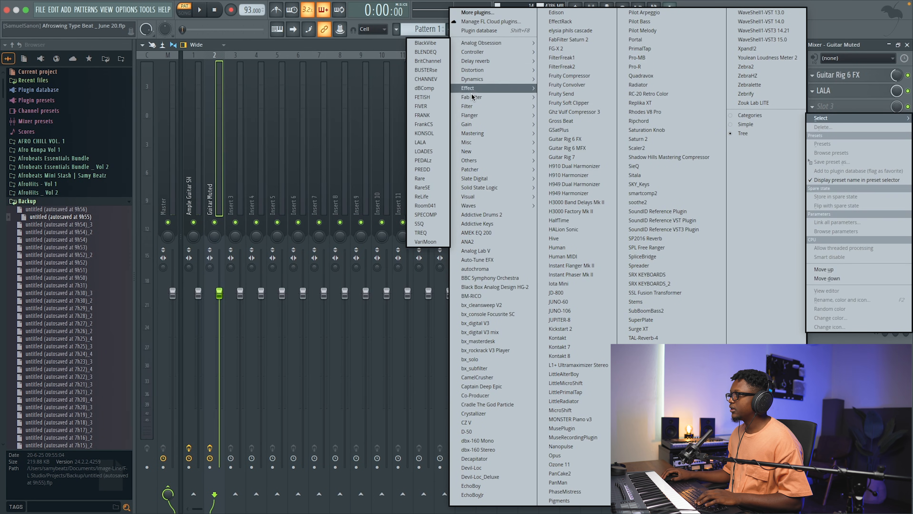
{"action": "left_click", "coordinate": [419, 224]}
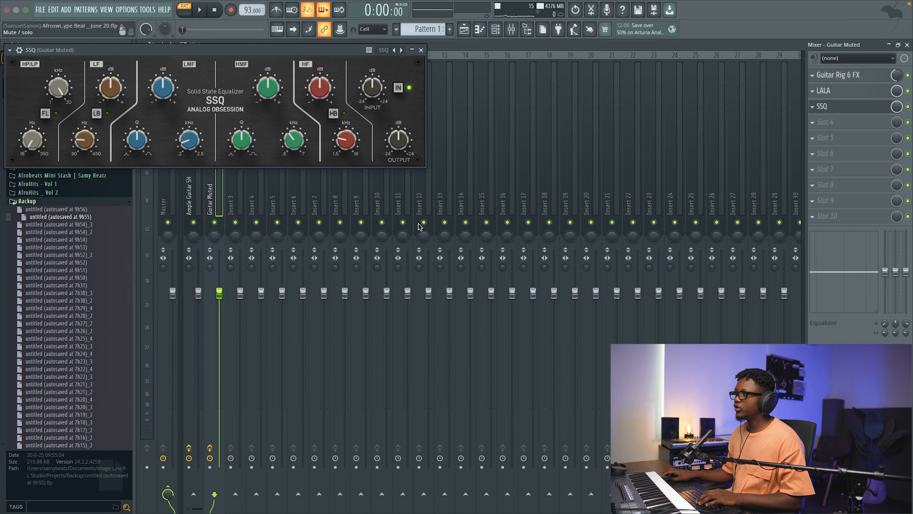
Step: Boost the HMF and HF gains in SSQ on the Guitar Muted track, adjust the HMF frequency during playback, and close the equalizer
{"action": "left_click_drag", "start_coordinate": [294, 139], "coordinate": [297, 145]}
{"action": "left_click_drag", "start_coordinate": [268, 87], "coordinate": [267, 59]}
{"action": "key", "text": "space"}
{"action": "left_click_drag", "start_coordinate": [291, 142], "coordinate": [291, 132]}
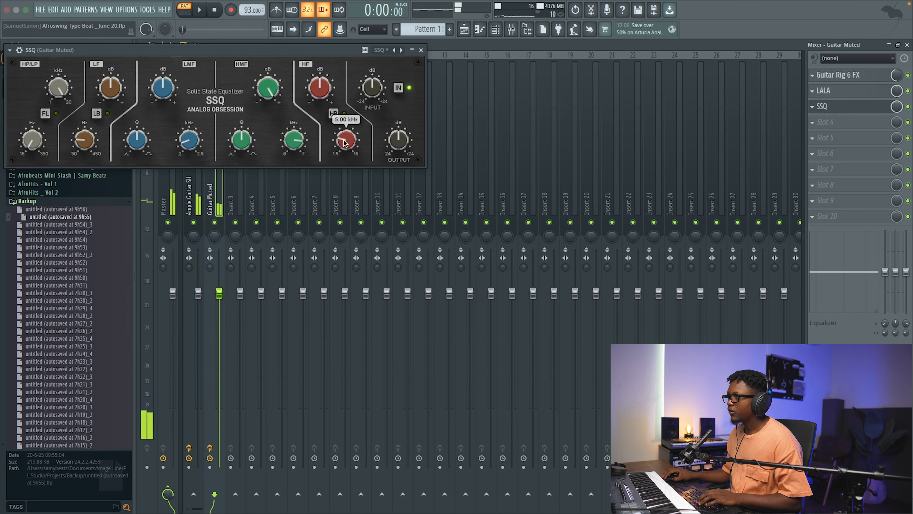
{"action": "left_click_drag", "start_coordinate": [321, 72], "coordinate": [323, 55]}
{"action": "left_click", "coordinate": [421, 50]}
{"action": "key", "text": "space"}
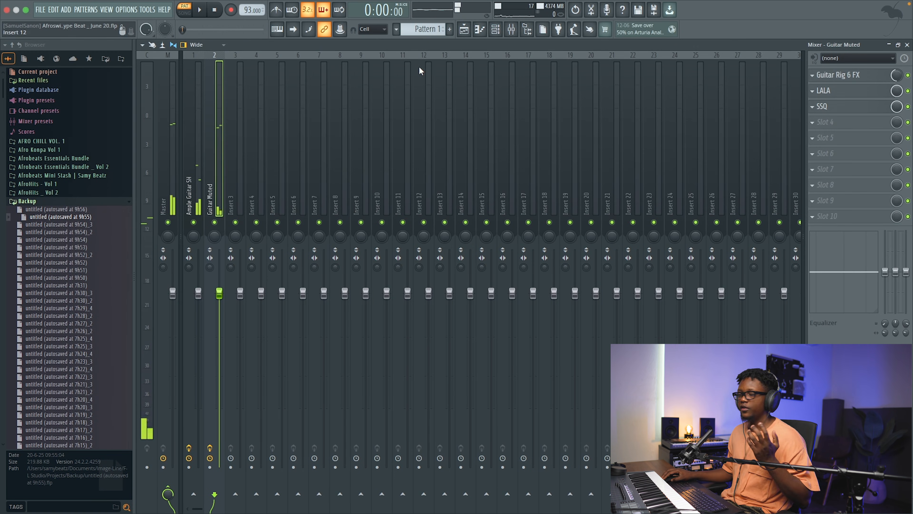
Step: Add ValhallaVintageVerb to the fourth effect slot of Guitar Muted with Mix at 19.0 % and Decay at 2.00 s
{"action": "left_click", "coordinate": [820, 121]}
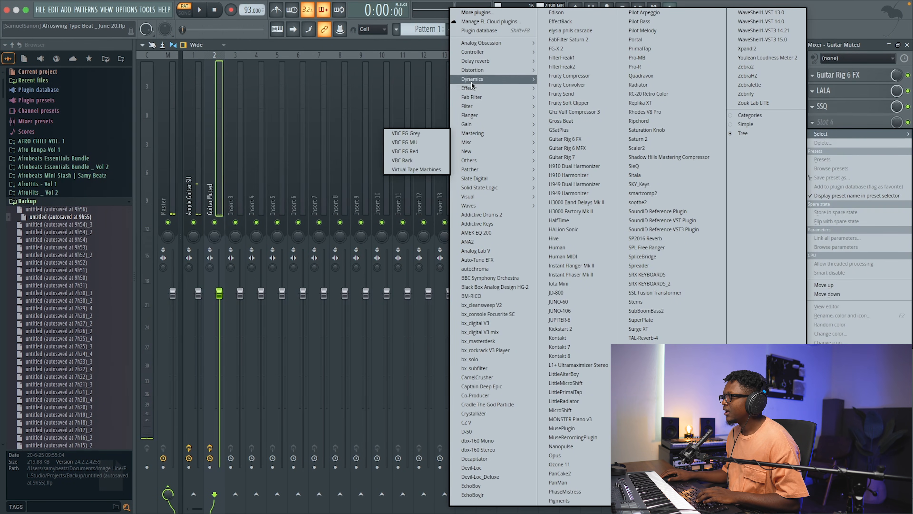
{"action": "mouse_move", "coordinate": [489, 62]}
{"action": "left_click", "coordinate": [419, 124]}
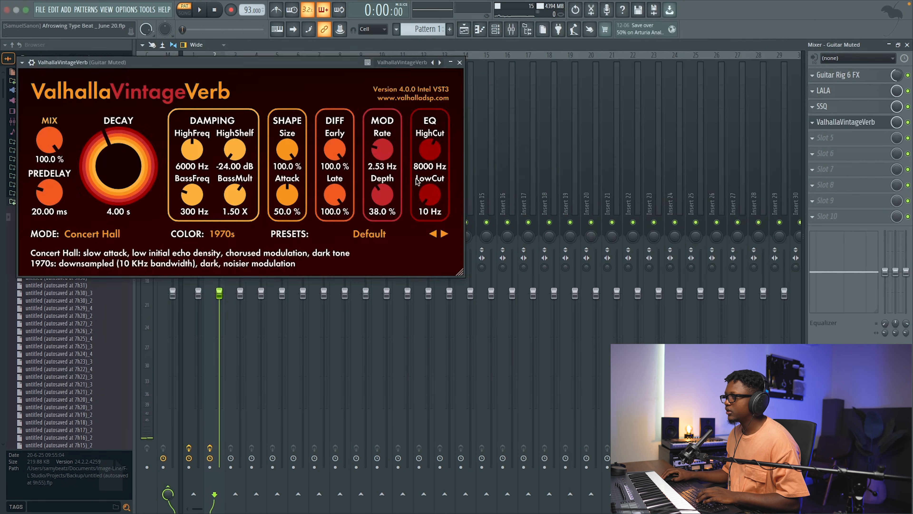
{"action": "left_click_drag", "start_coordinate": [50, 140], "coordinate": [94, 210]}
{"action": "key", "text": "space"}
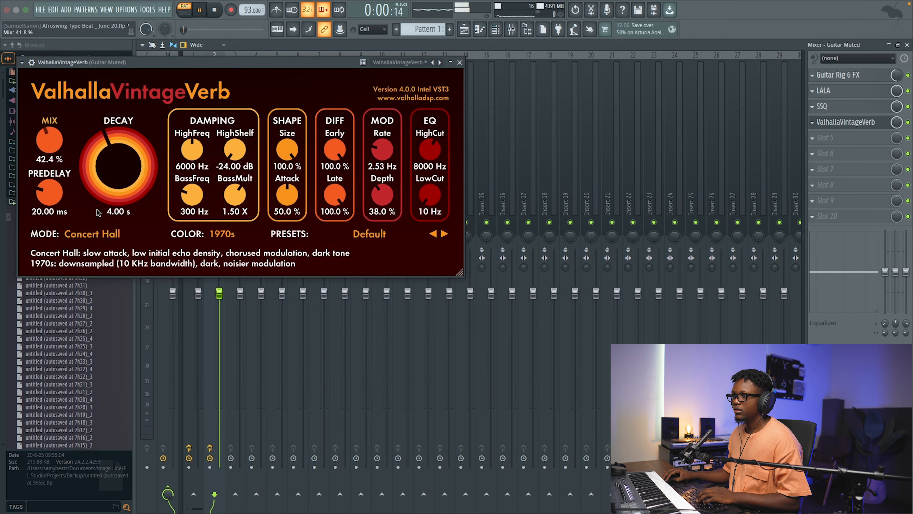
{"action": "type", "text": "2"}
{"action": "key", "text": "Return"}
{"action": "left_click_drag", "start_coordinate": [49, 141], "coordinate": [47, 161]}
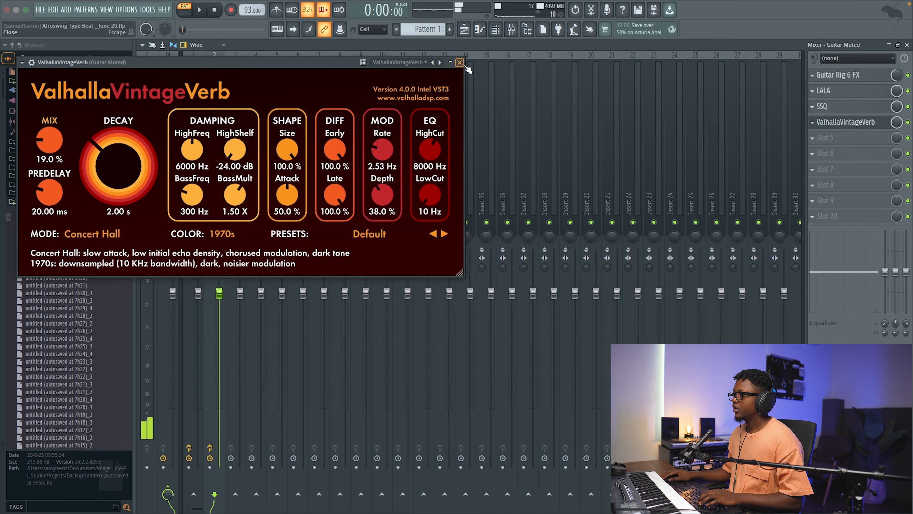
{"action": "left_click", "coordinate": [460, 62]}
Step: Add Fruity Delay 3 to the fifth effect slot of Guitar Muted, lower the track's fader, and close the mixer
{"action": "left_click", "coordinate": [821, 137]}
{"action": "mouse_move", "coordinate": [460, 60]}
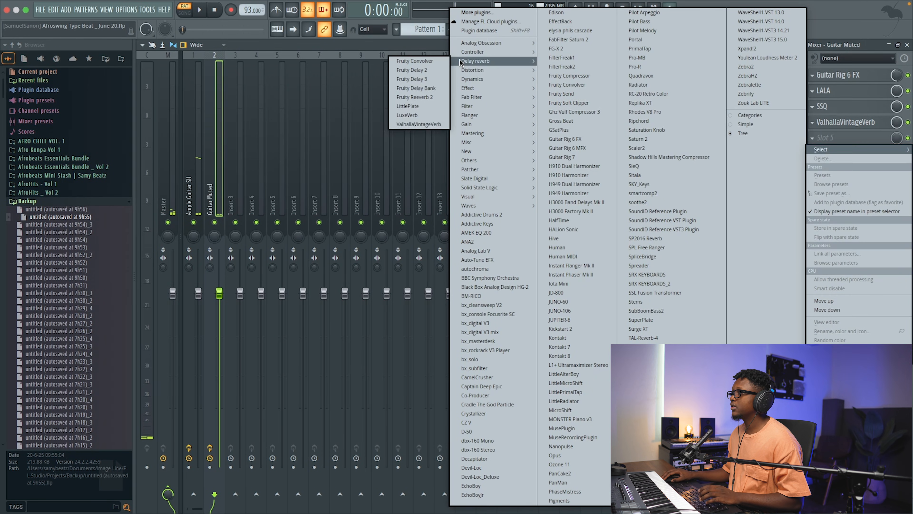
{"action": "left_click", "coordinate": [426, 79]}
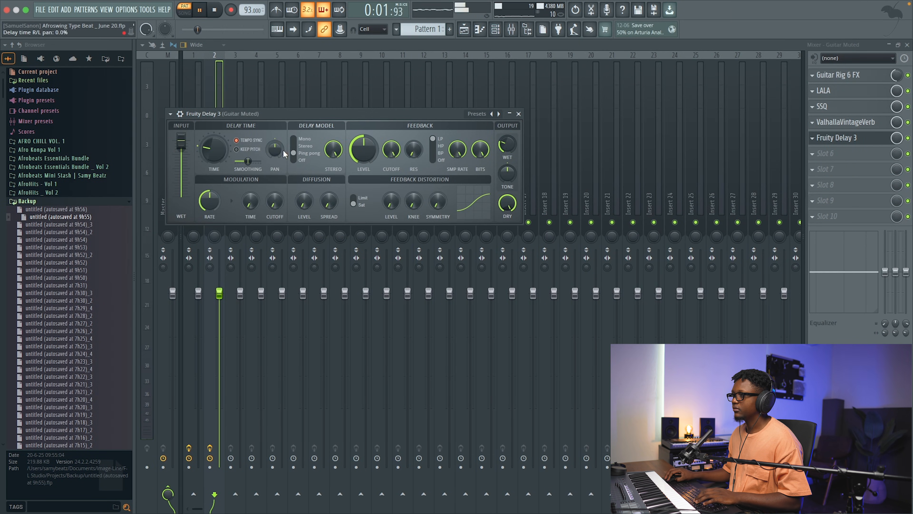
{"action": "left_click", "coordinate": [518, 114]}
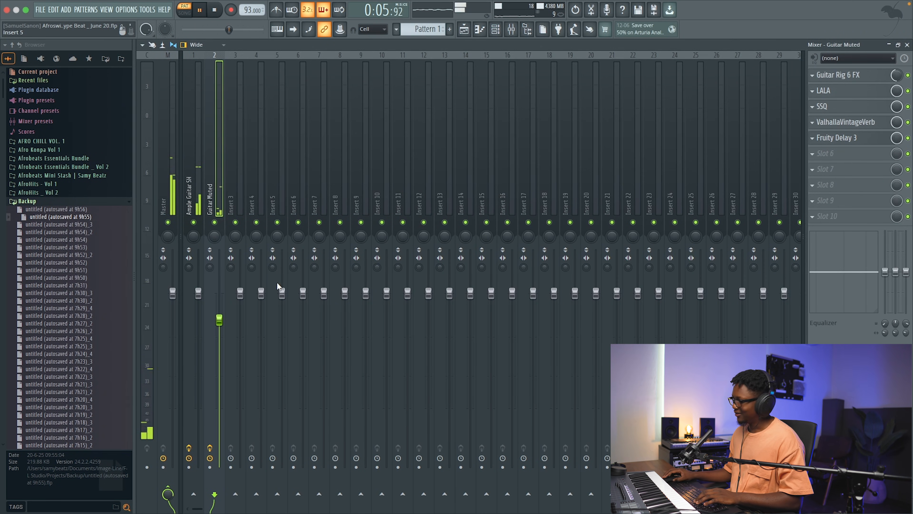
{"action": "left_click", "coordinate": [908, 45]}
Step: Open the Guitar Muted piano roll and duplicate the two-bar phrase into bars 3 and 4
{"action": "key", "text": "F7"}
{"action": "left_click_drag", "start_coordinate": [726, 65], "coordinate": [171, 89]}
{"action": "key", "text": "ctrl+b"}
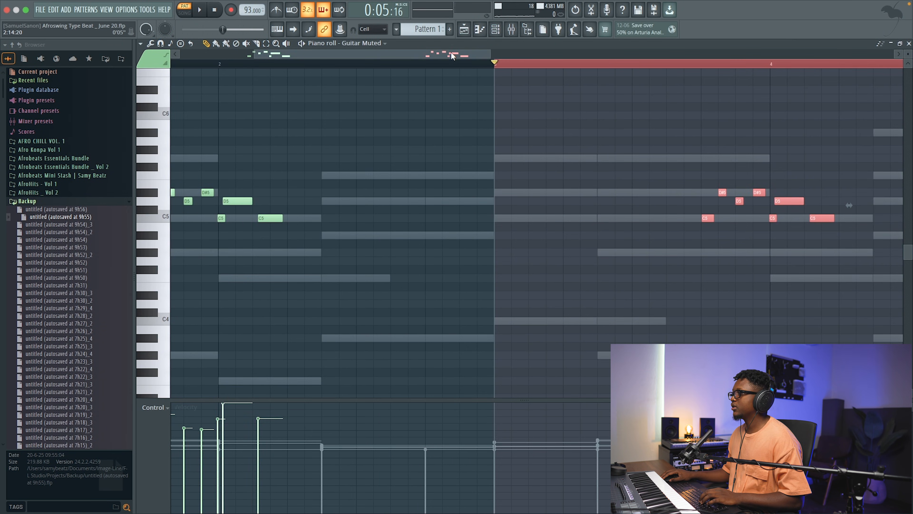
Step: Change the three Guitar Muted notes in bar 4 to D#5, F5 and D5, then audition the full phrase
{"action": "left_click_drag", "start_coordinate": [452, 56], "coordinate": [569, 89]}
{"action": "right_click", "coordinate": [462, 117]}
{"action": "left_click_drag", "start_coordinate": [480, 248], "coordinate": [426, 172]}
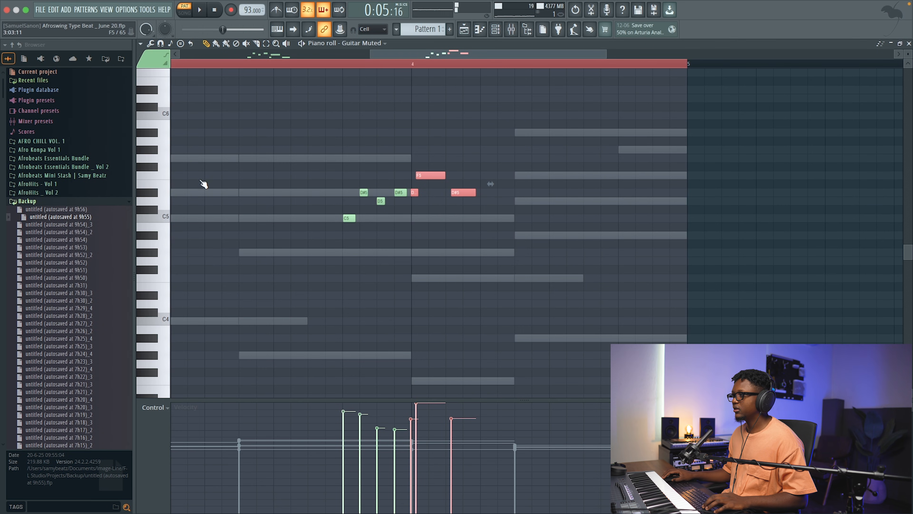
{"action": "left_click", "coordinate": [463, 152], "text": "super"}
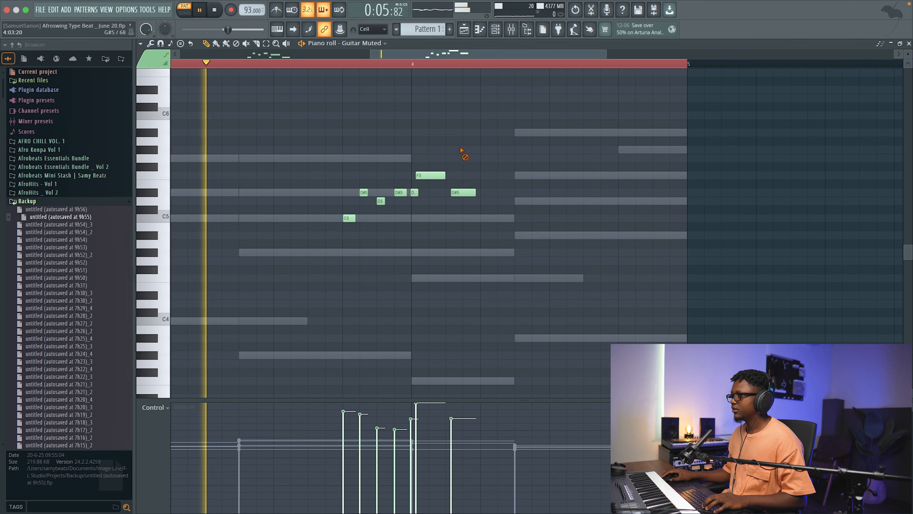
{"action": "left_click_drag", "start_coordinate": [458, 195], "coordinate": [459, 203]}
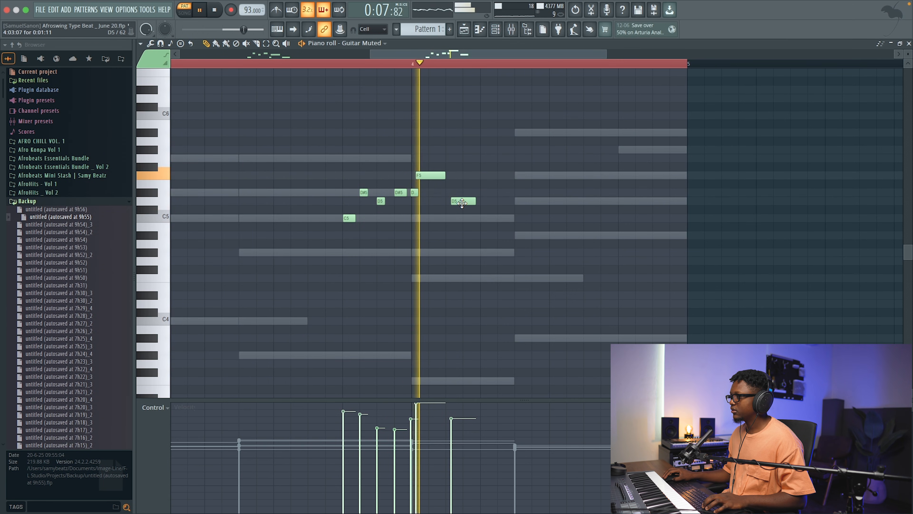
{"action": "scroll", "coordinate": [401, 71], "scroll_direction": "up", "scroll_amount": 1}
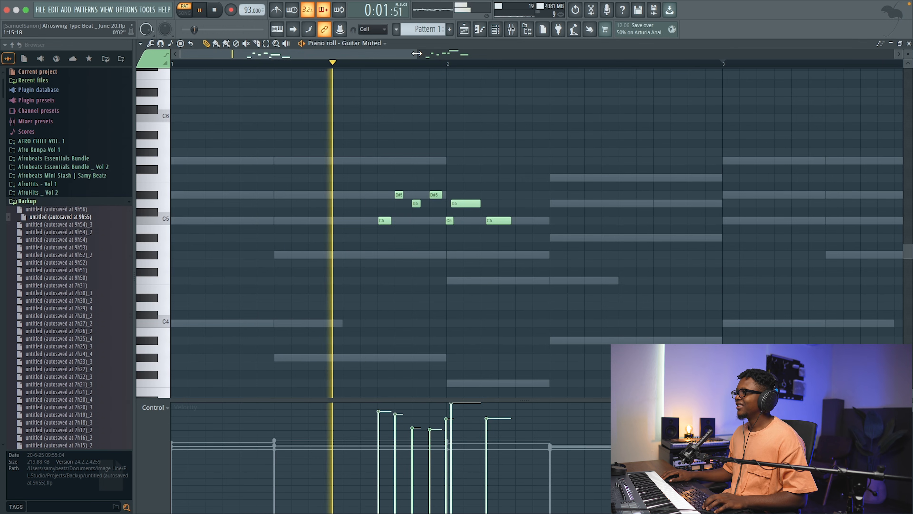
{"action": "scroll", "coordinate": [550, 106], "scroll_direction": "down", "scroll_amount": 3}
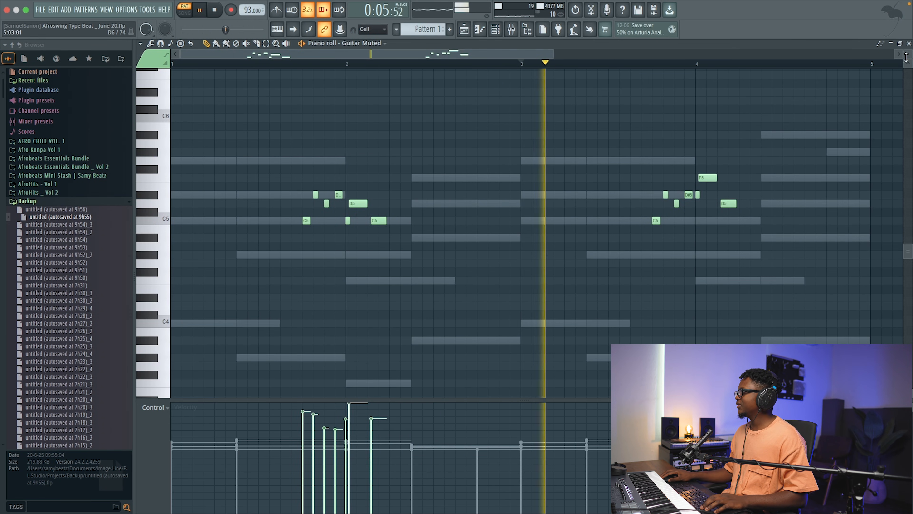
Step: Open the Ample Guitar SH piano roll and move bar 1's G5 earlier to 1:04:00, then audition it
{"action": "left_click", "coordinate": [909, 44]}
{"action": "left_click", "coordinate": [368, 150]}
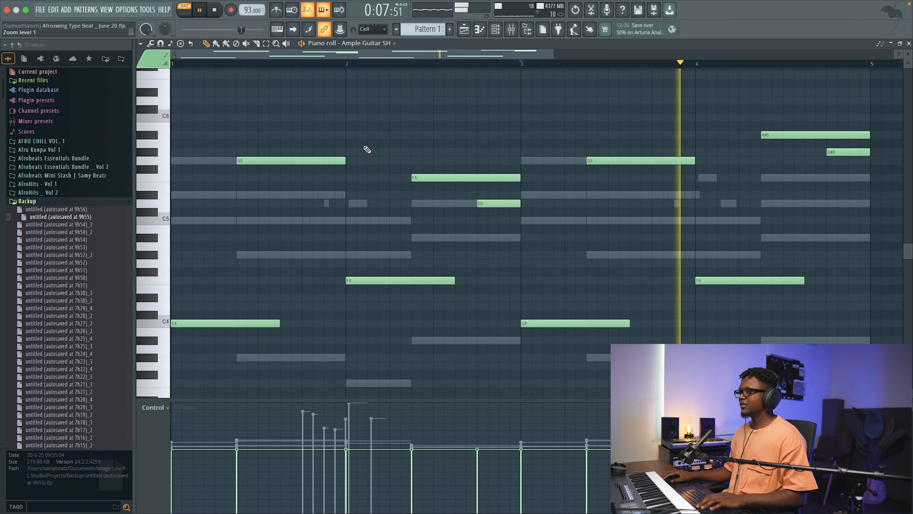
{"action": "key", "text": "space"}
{"action": "left_click_drag", "start_coordinate": [249, 161], "coordinate": [215, 161]}
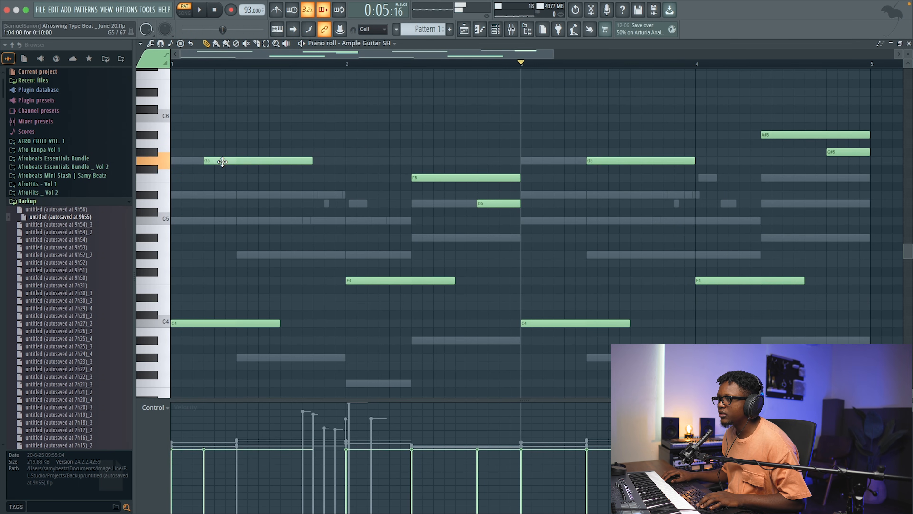
{"action": "scroll", "coordinate": [251, 89], "scroll_direction": "down", "scroll_amount": 3}
{"action": "key", "text": "space"}
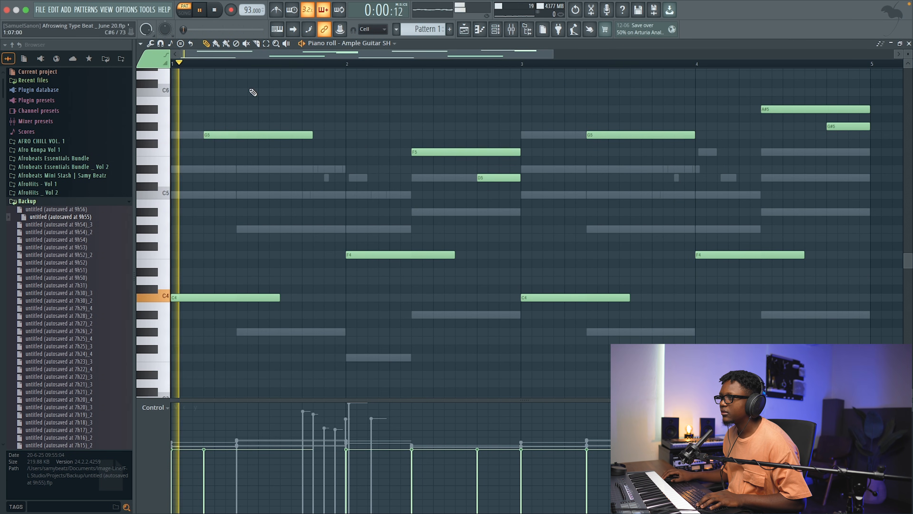
{"action": "key", "text": "space"}
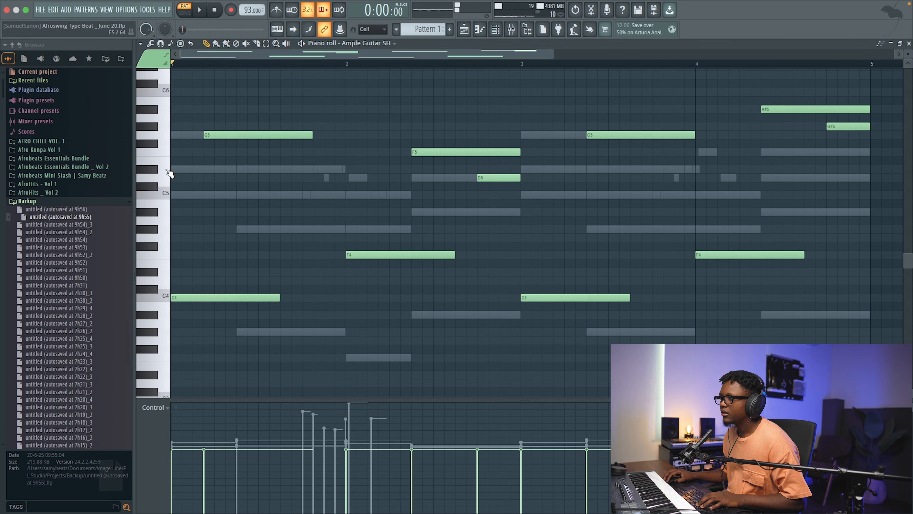
Step: Add a short D#5 at the end of bar 1 in the Ample Guitar SH melody, leading into bar 2
{"action": "key", "text": "space"}
{"action": "left_click", "coordinate": [314, 170]}
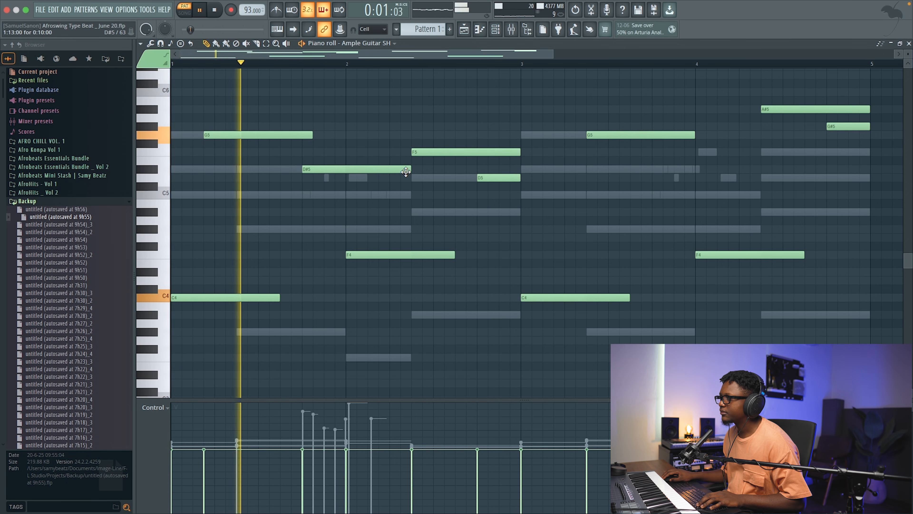
{"action": "key", "text": "space"}
{"action": "key", "text": "space"}
{"action": "left_click_drag", "start_coordinate": [379, 171], "coordinate": [350, 182]}
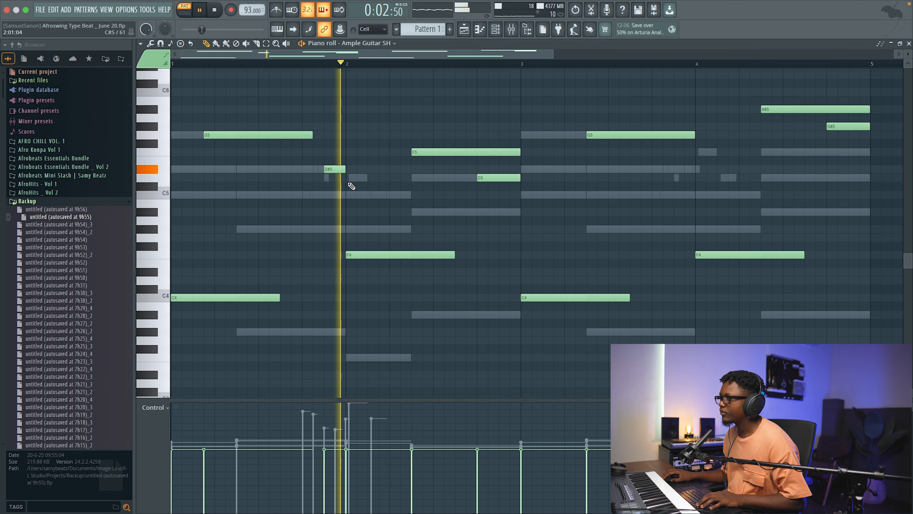
Step: Shift bar 2's F5 and bar 3's G5 three steps earlier and add a short D#5 at the end of bar 3
{"action": "key", "text": "space"}
{"action": "key", "text": "space"}
{"action": "left_click_drag", "start_coordinate": [603, 137], "coordinate": [571, 139]}
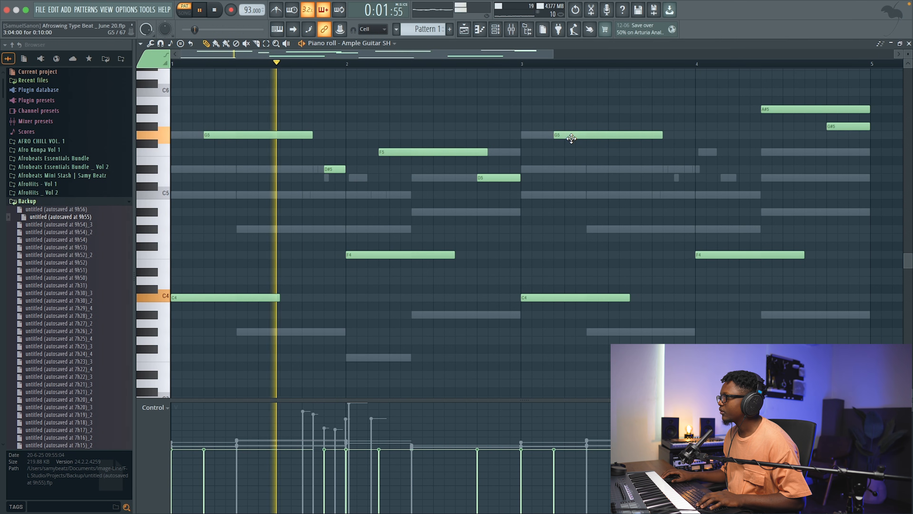
{"action": "left_click", "coordinate": [677, 169]}
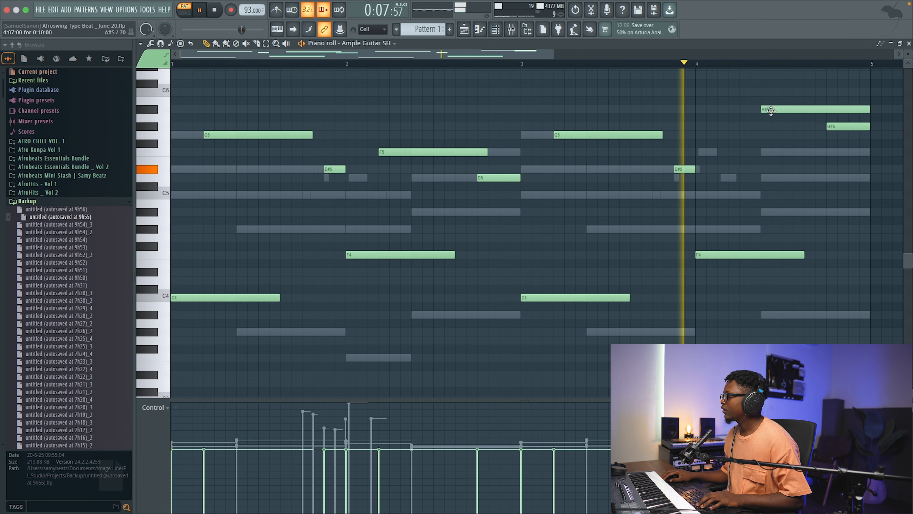
Step: Move bar 4's A#5 to 4:04:00, trim it to end where the G#5 starts, and close the piano roll
{"action": "left_click_drag", "start_coordinate": [770, 111], "coordinate": [742, 112]}
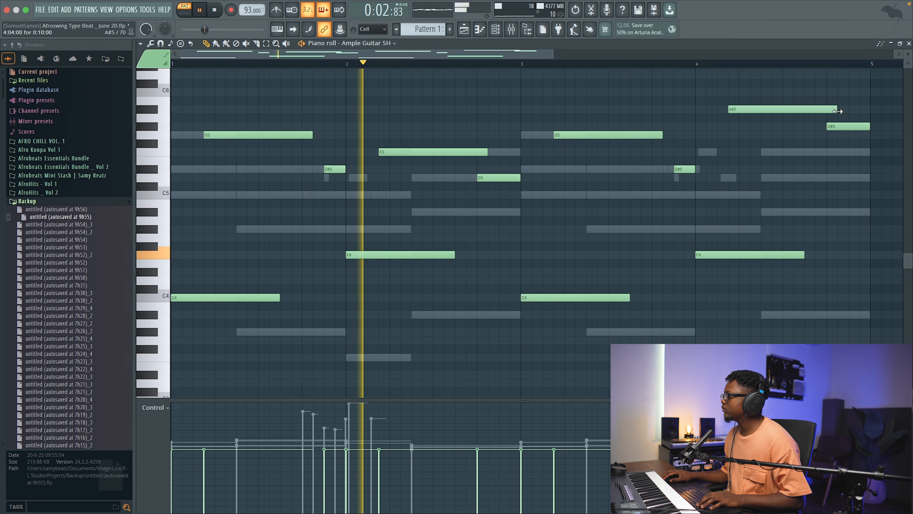
{"action": "left_click_drag", "start_coordinate": [838, 111], "coordinate": [827, 112]}
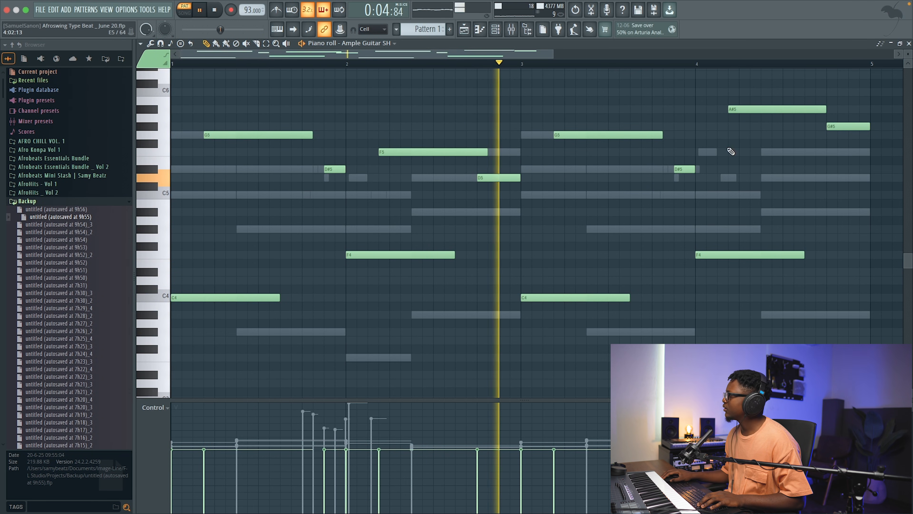
{"action": "key", "text": "F7"}
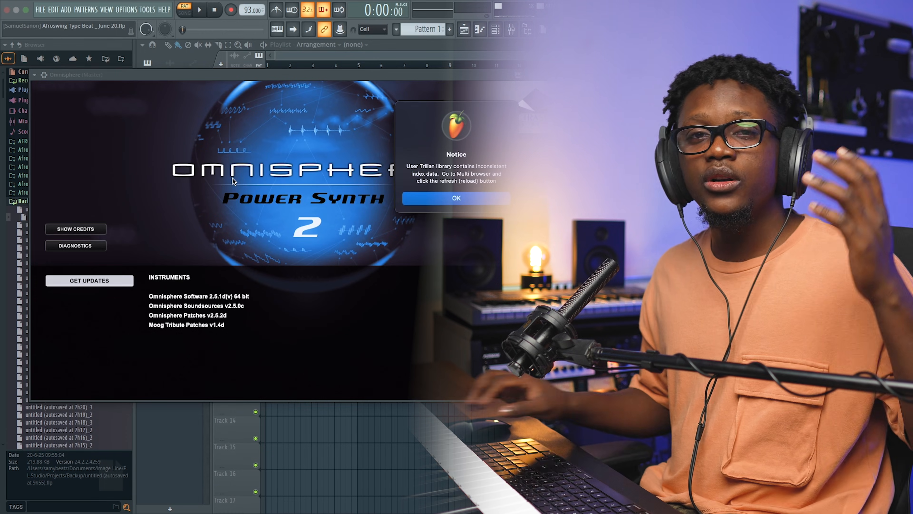
Step: Sort Omnisphere's expanded patch browser by Ratings, load the Gossamer Keyboard patch, and close the plugin window
{"action": "left_click", "coordinate": [295, 165]}
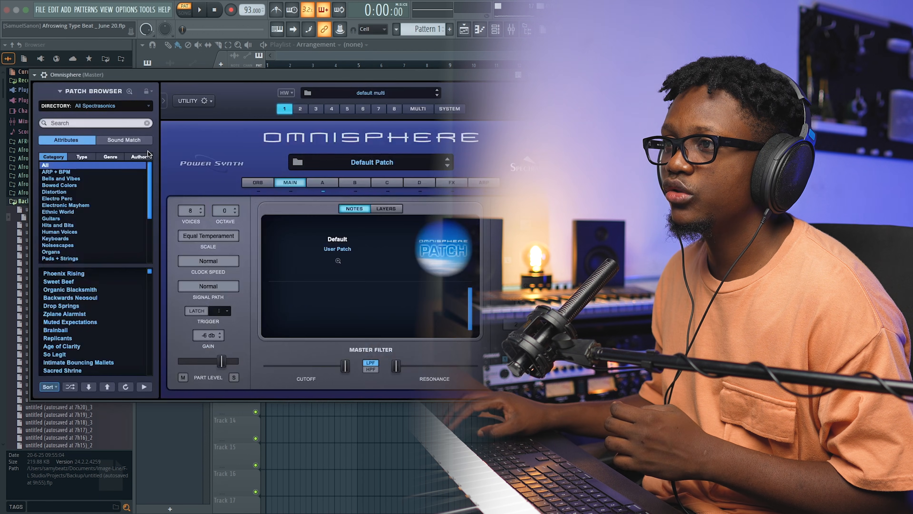
{"action": "left_click", "coordinate": [80, 94]}
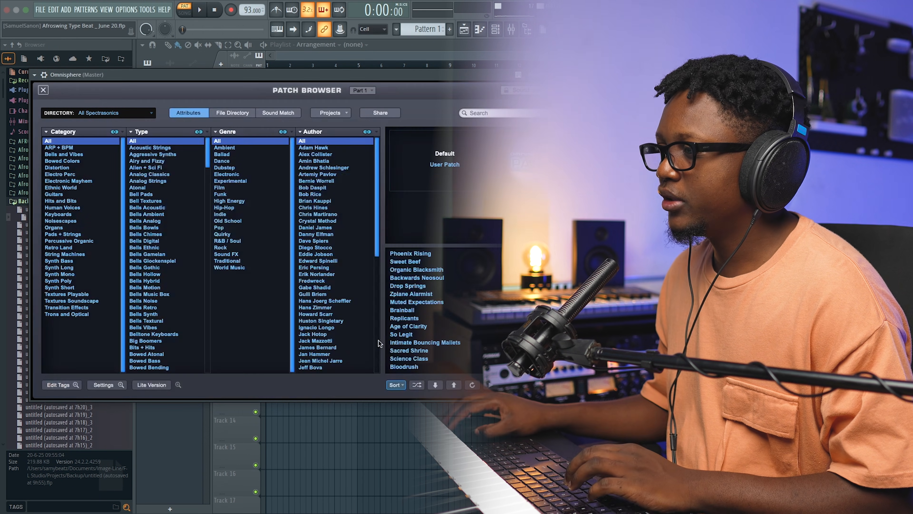
{"action": "left_click", "coordinate": [396, 385]}
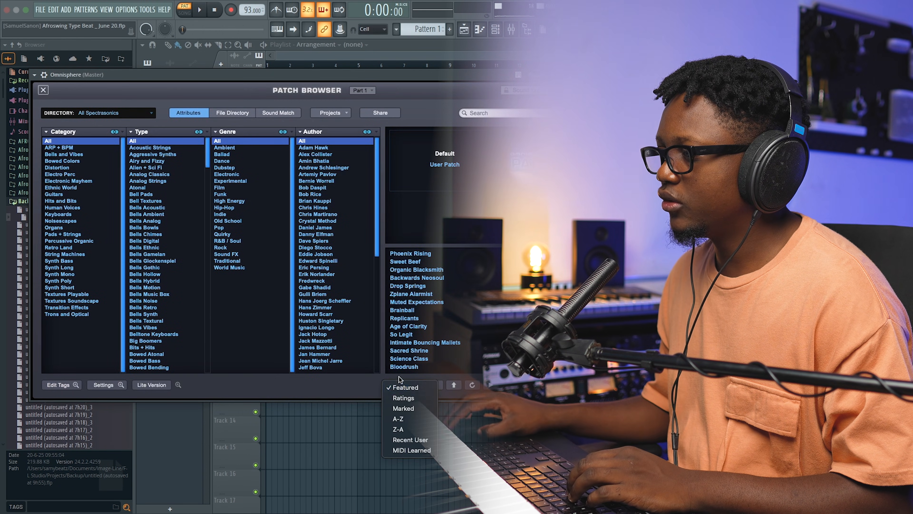
{"action": "left_click", "coordinate": [406, 399]}
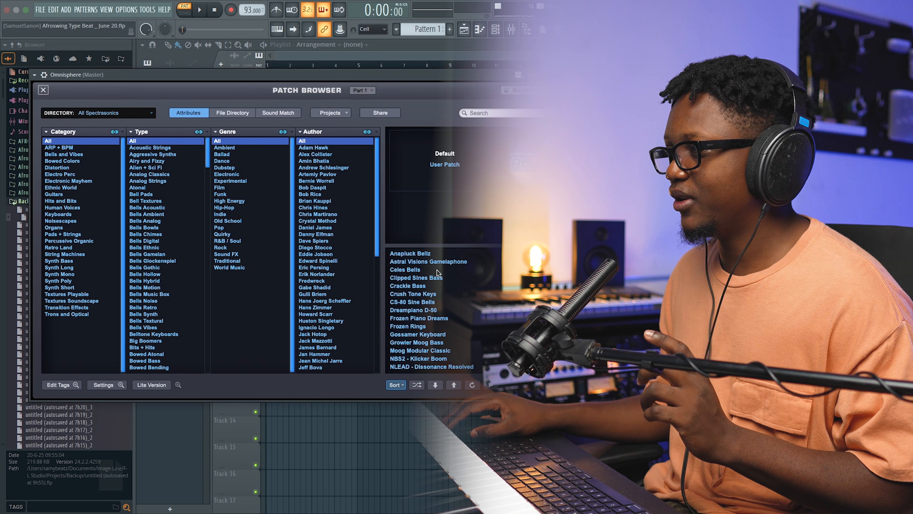
{"action": "left_click", "coordinate": [435, 334]}
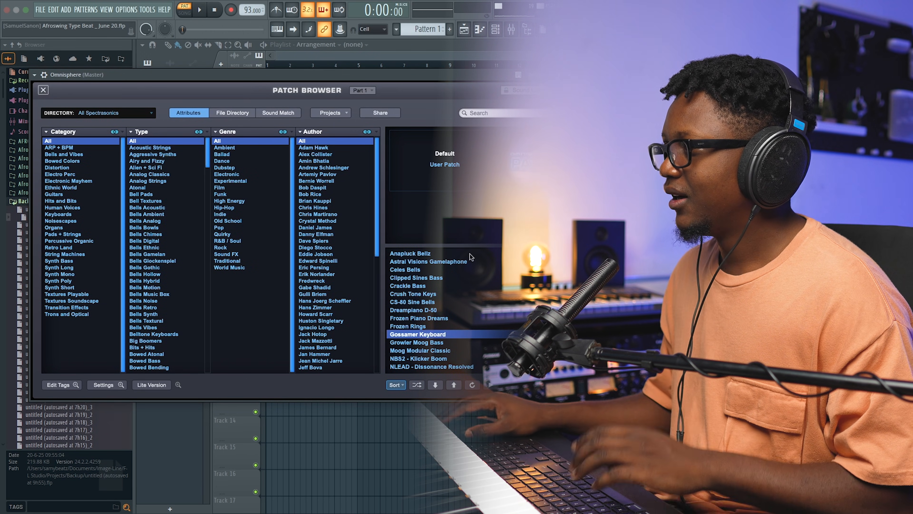
{"action": "left_click", "coordinate": [608, 74]}
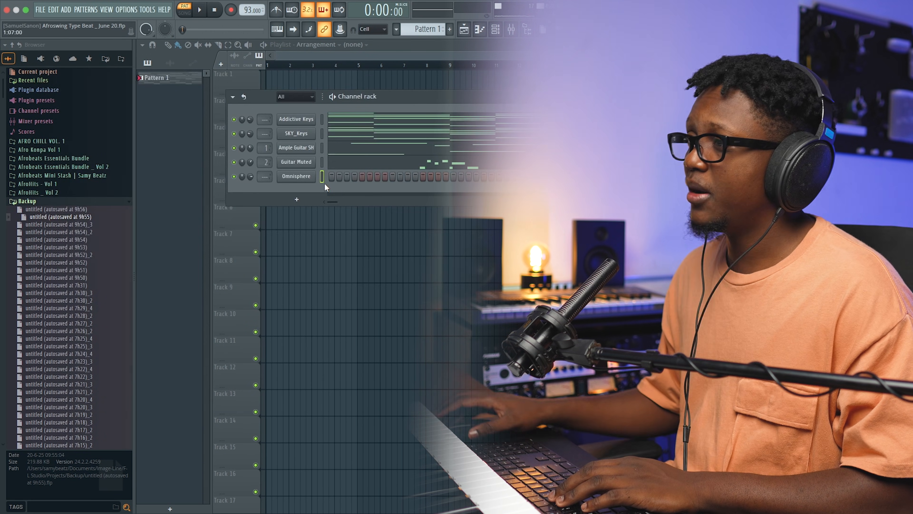
Step: Open the Omnisphere piano roll and enter a strummed C4, C5, D#5, G5 chord in bar 1, each note starting one step after the previous
{"action": "right_click", "coordinate": [313, 179]}
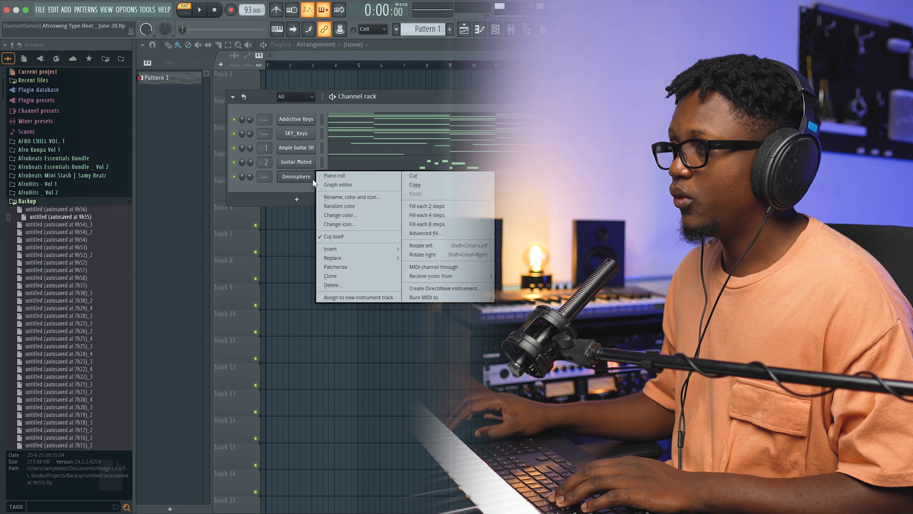
{"action": "left_click", "coordinate": [331, 186]}
{"action": "left_click", "coordinate": [185, 197]}
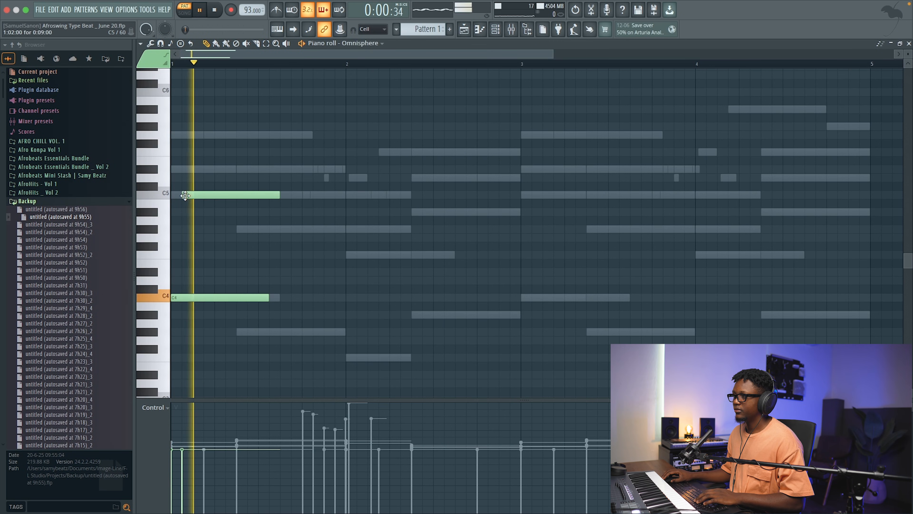
{"action": "left_click", "coordinate": [196, 170]}
{"action": "left_click", "coordinate": [208, 135]}
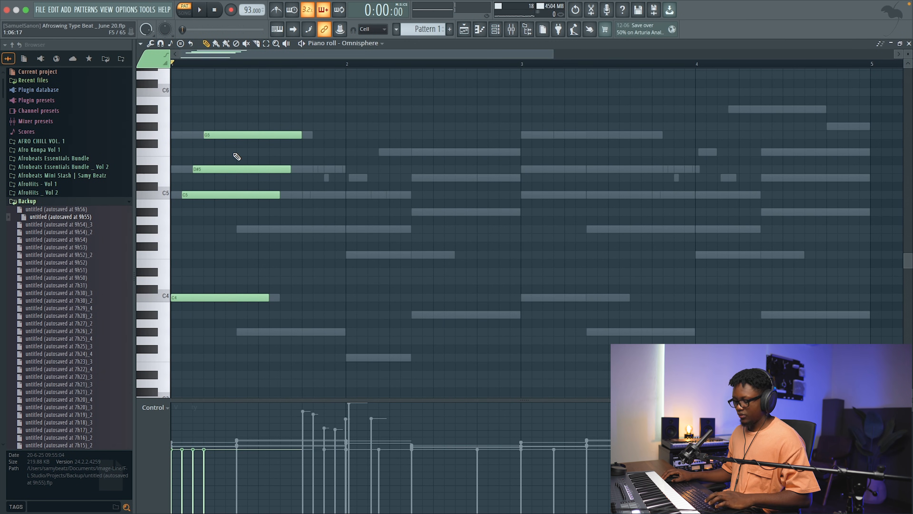
Step: Trim the four strummed chord notes in bar 1 so they all end together at 1:05:00, and play the result back
{"action": "mouse_move", "coordinate": [221, 322]}
{"action": "left_mouse_down"}
{"action": "mouse_move", "coordinate": [221, 313]}
{"action": "mouse_move", "coordinate": [237, 337]}
{"action": "mouse_move", "coordinate": [252, 136]}
{"action": "mouse_move", "coordinate": [266, 122]}
{"action": "left_mouse_up"}
{"action": "key", "text": "b"}
{"action": "key", "text": "space"}
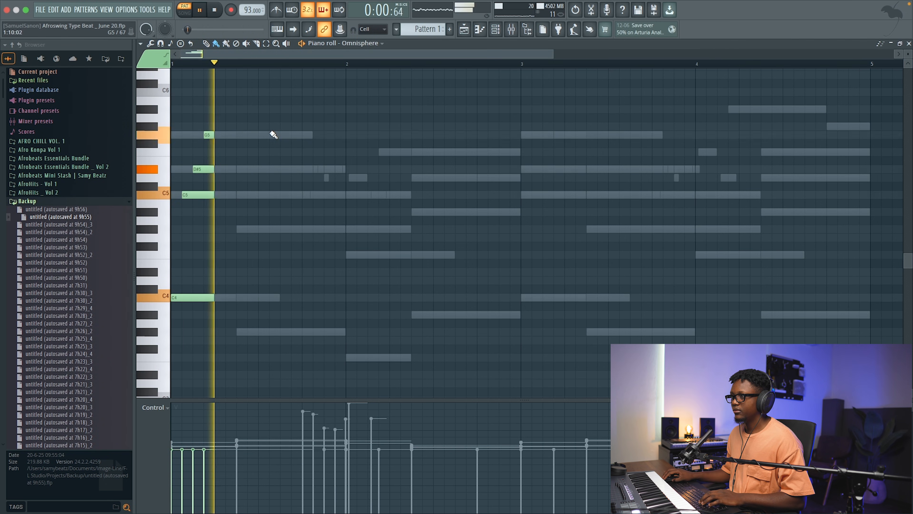
{"action": "left_click", "coordinate": [909, 43]}
{"action": "key", "text": "space"}
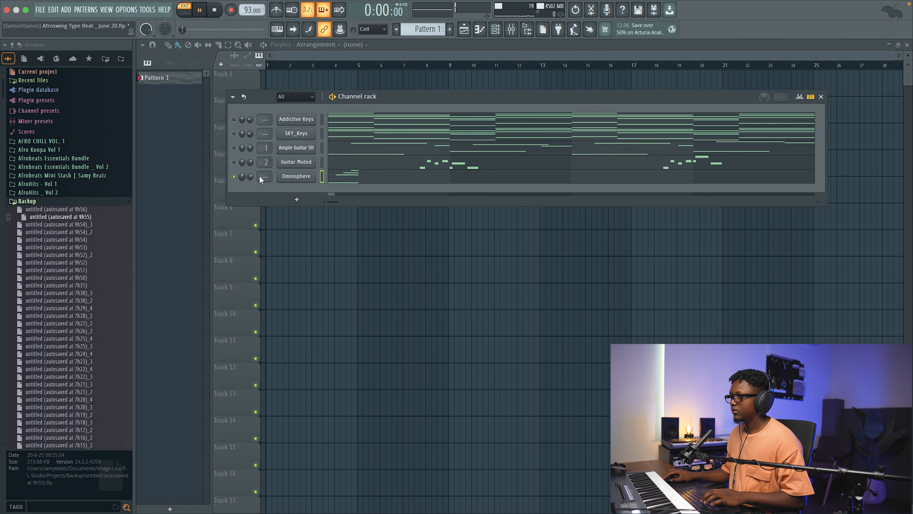
{"action": "left_click", "coordinate": [340, 176]}
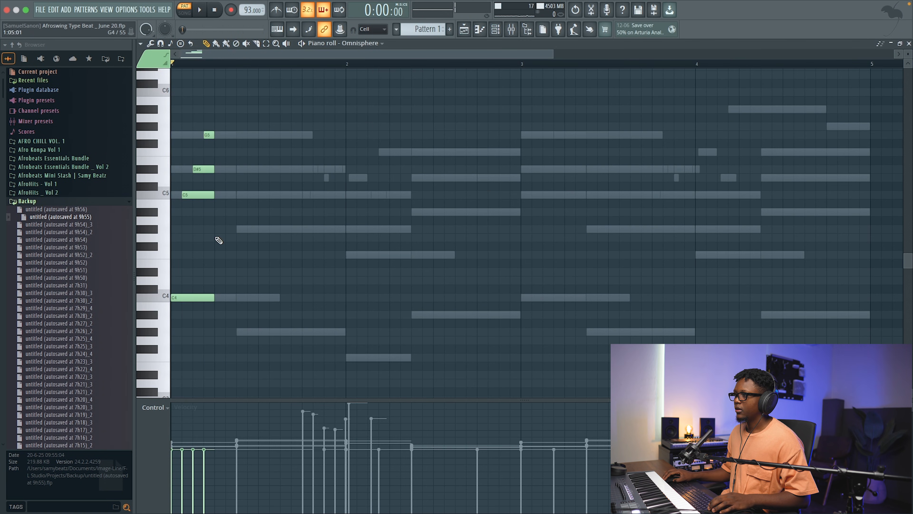
Step: Copy the chord to step 7 of bar 1 as G#3, G#4, C5 and D#5, and lengthen its D#5 by two steps
{"action": "left_click_drag", "start_coordinate": [292, 328], "coordinate": [170, 96]}
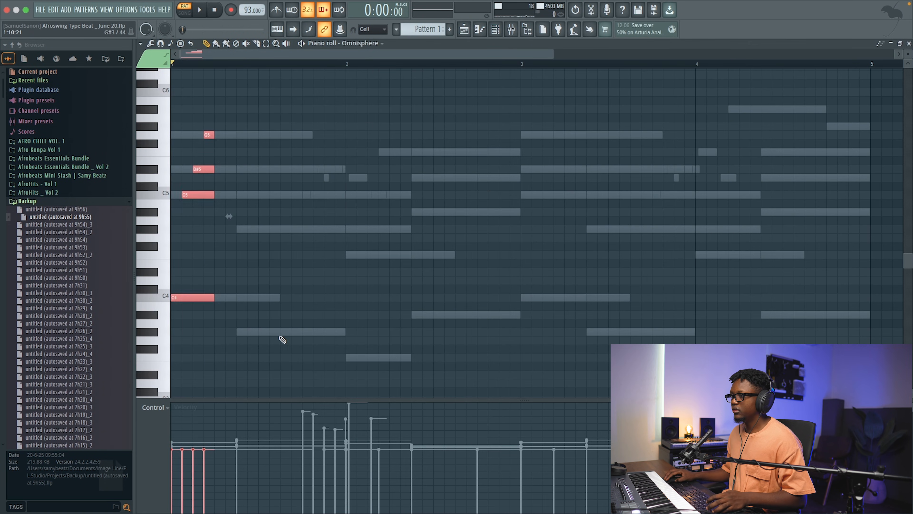
{"action": "left_click_drag", "start_coordinate": [179, 297], "coordinate": [253, 338]}
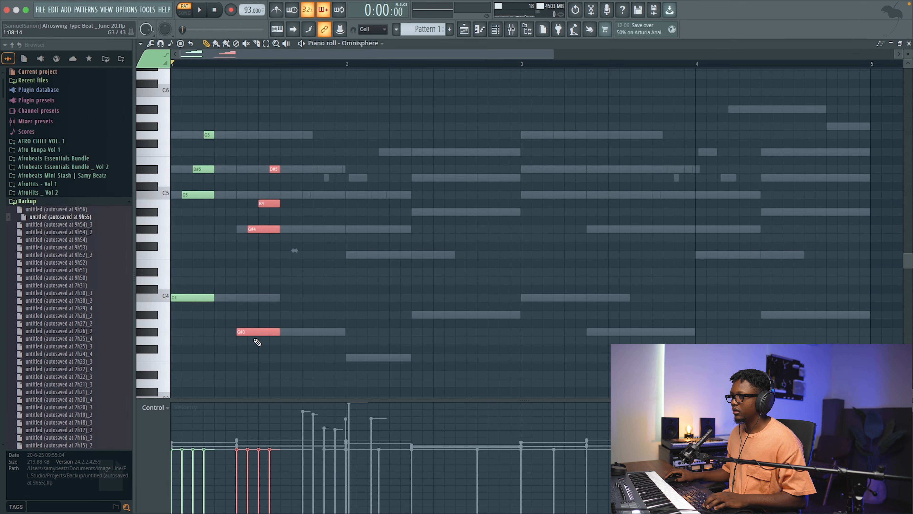
{"action": "key", "text": "space"}
{"action": "left_click", "coordinate": [307, 304], "text": "super"}
{"action": "left_click_drag", "start_coordinate": [269, 203], "coordinate": [269, 195]}
{"action": "key", "text": "space"}
{"action": "key", "text": "space"}
{"action": "left_click_drag", "start_coordinate": [280, 170], "coordinate": [301, 170]}
{"action": "key", "text": "space"}
Step: Copy the chords to bar 2 as F3, F4, G#4, C5 and A#3, A#4, D5, F5, and add a D5 at 2:13:00
{"action": "left_click_drag", "start_coordinate": [327, 354], "coordinate": [170, 114]}
{"action": "left_click_drag", "start_coordinate": [191, 299], "coordinate": [360, 362]}
{"action": "left_click_drag", "start_coordinate": [478, 395], "coordinate": [425, 205]}
{"action": "left_click_drag", "start_coordinate": [438, 293], "coordinate": [436, 212]}
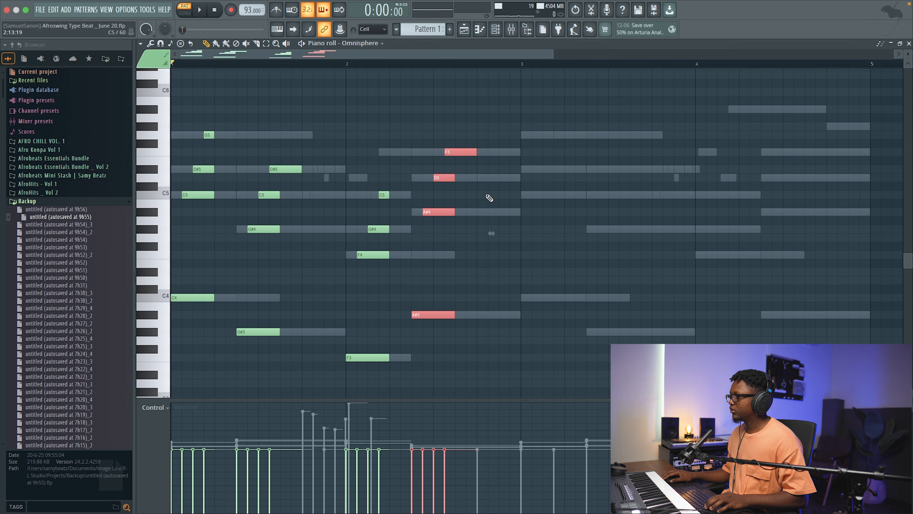
{"action": "left_click", "coordinate": [484, 177]}
{"action": "key", "text": "space"}
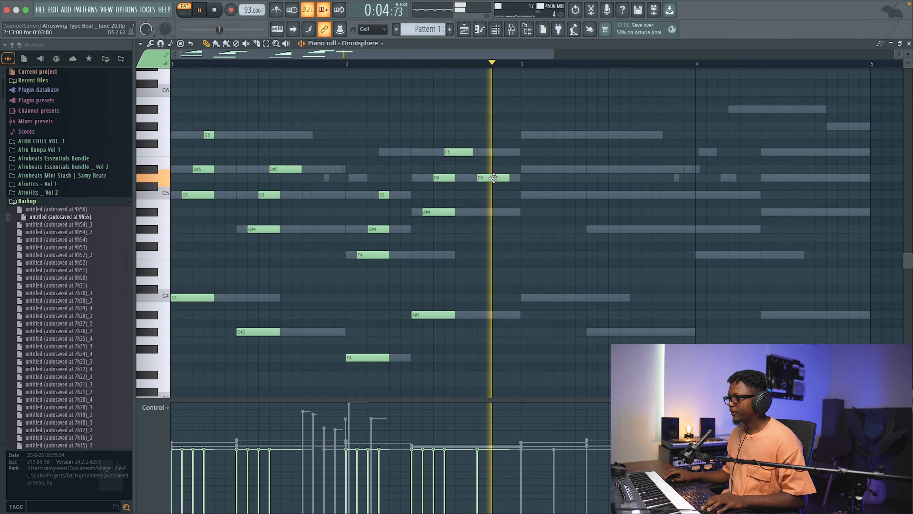
{"action": "key", "text": "space"}
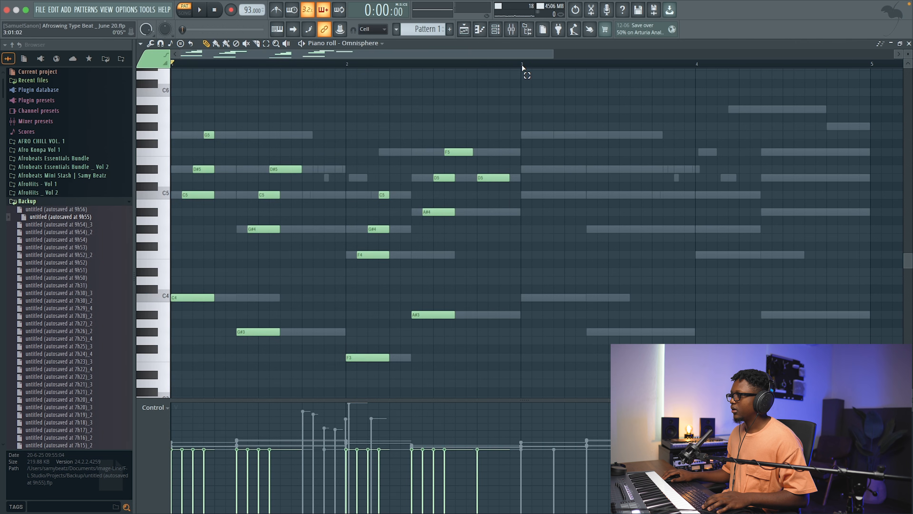
Step: Duplicate the chords of bars 1 and 2 into bars 3 and 4, and close the piano roll
{"action": "left_click_drag", "start_coordinate": [522, 65], "coordinate": [127, 124]}
{"action": "key", "text": "ctrl+b"}
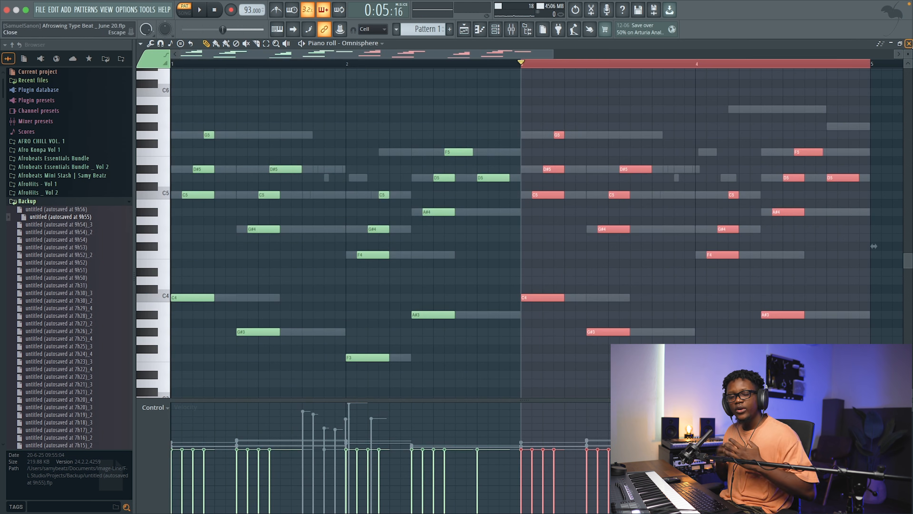
{"action": "left_click", "coordinate": [909, 44]}
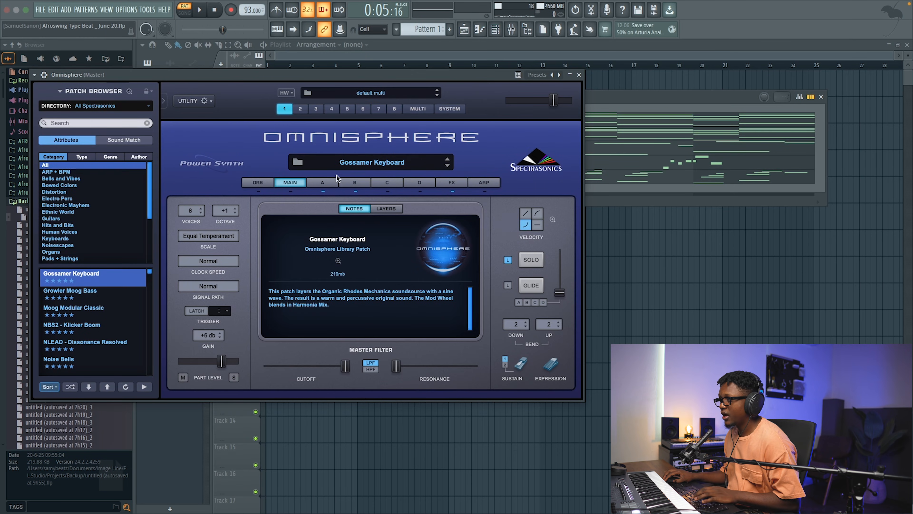
Step: Audition Omnisphere's layers A and B separately, leave only the Sine layer B on, and close the plugin window
{"action": "left_click", "coordinate": [322, 188]}
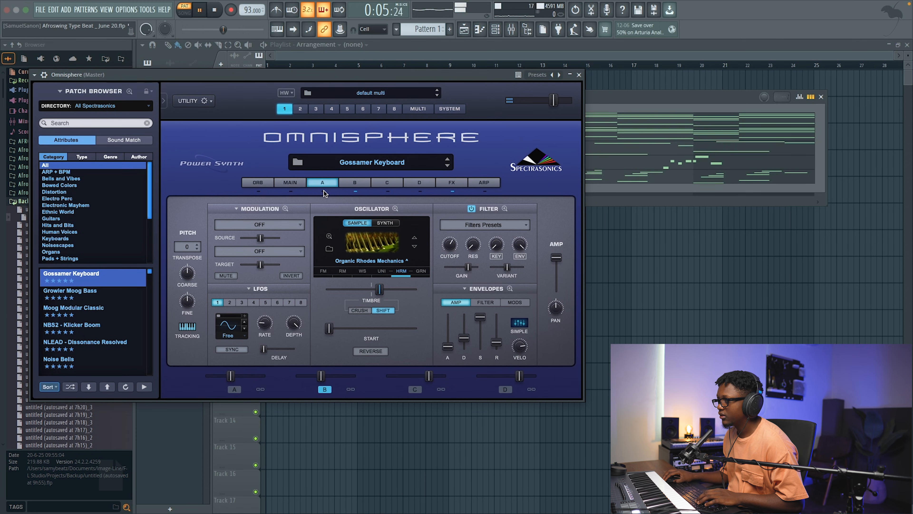
{"action": "key", "text": "space"}
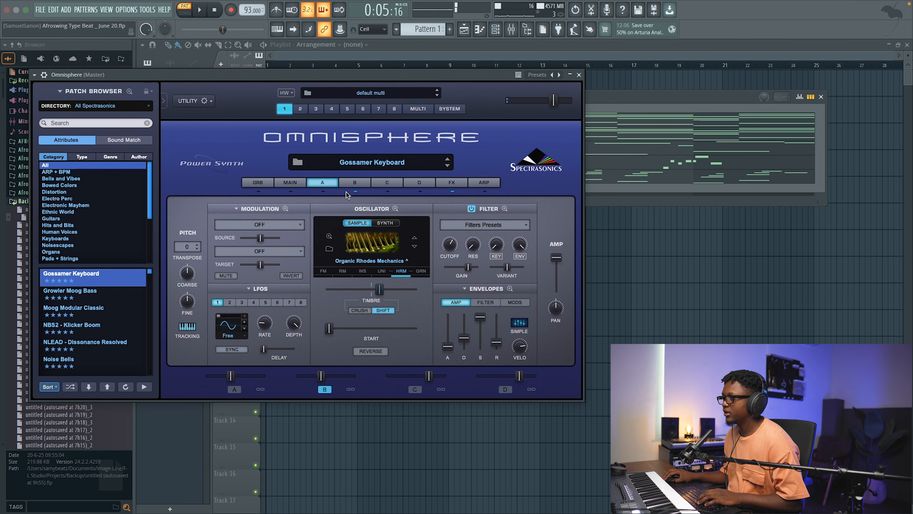
{"action": "key", "text": "space"}
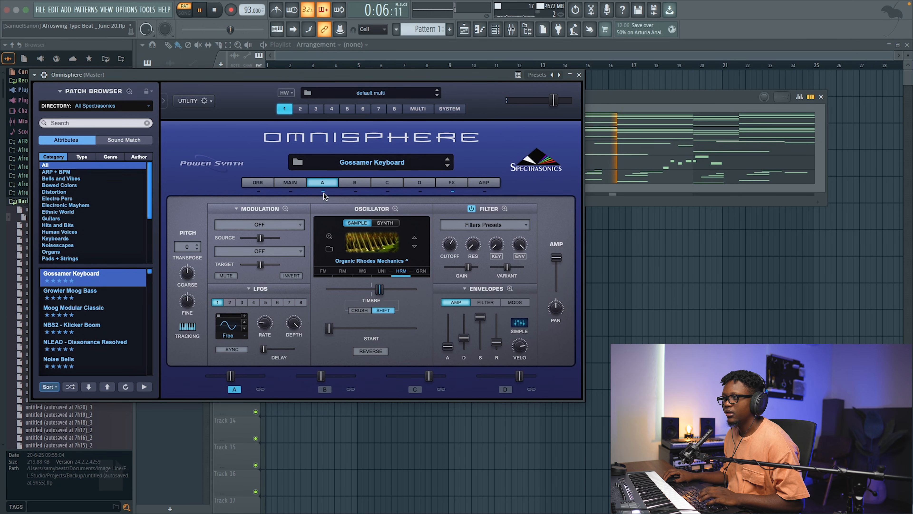
{"action": "left_click", "coordinate": [359, 185]}
{"action": "key", "text": "space"}
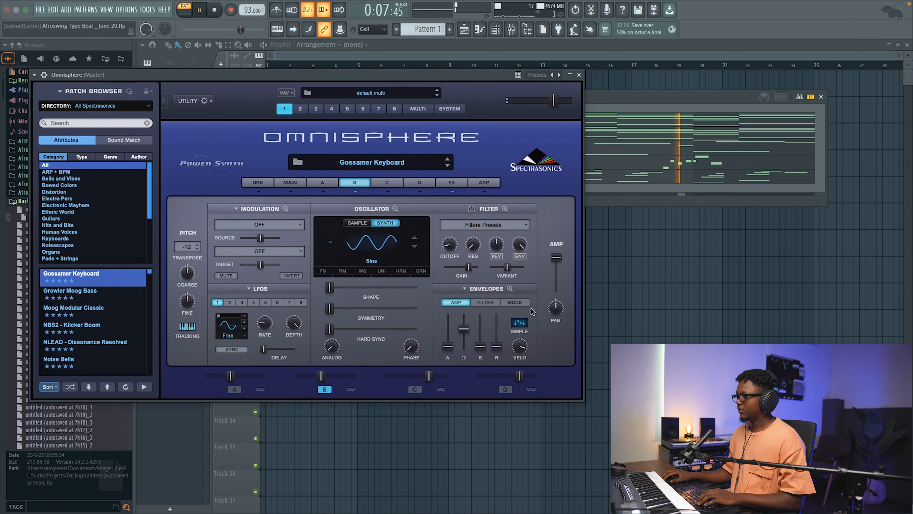
{"action": "left_click", "coordinate": [580, 75]}
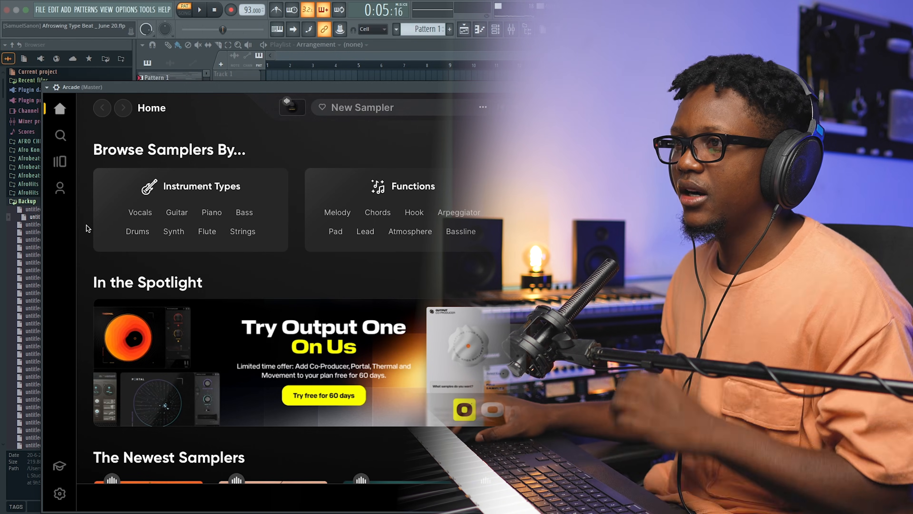
Step: Open Arcade's Afropop line, filter its samplers by Vocal, and load the Many Secrets sampler
{"action": "left_click", "coordinate": [59, 162]}
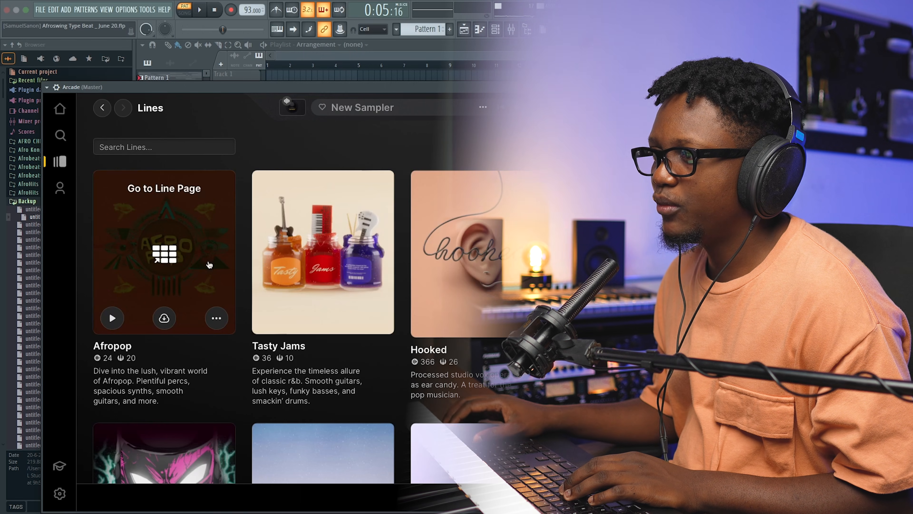
{"action": "scroll", "coordinate": [136, 219], "scroll_direction": "down", "scroll_amount": 1}
{"action": "left_click", "coordinate": [135, 217]}
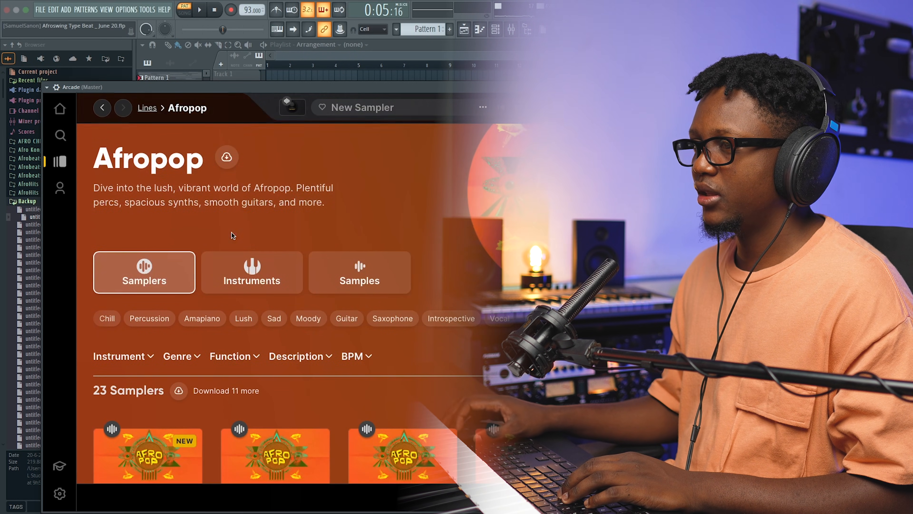
{"action": "scroll", "coordinate": [219, 234], "scroll_direction": "down", "scroll_amount": 3}
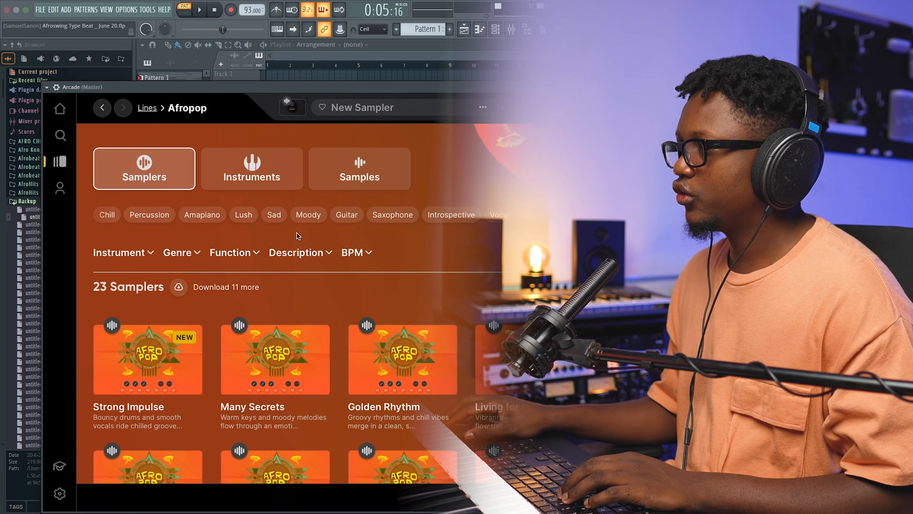
{"action": "left_click", "coordinate": [500, 215]}
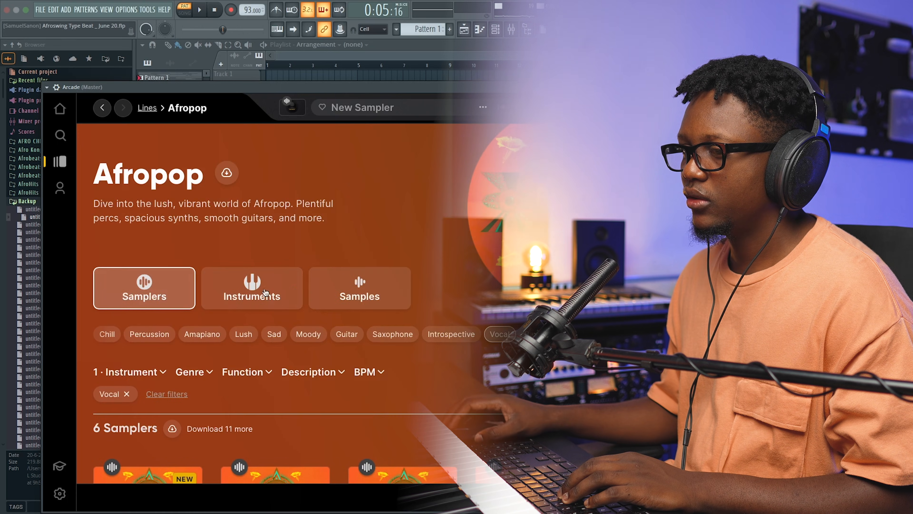
{"action": "scroll", "coordinate": [252, 323], "scroll_direction": "down", "scroll_amount": 4}
{"action": "mouse_move", "coordinate": [248, 384]}
{"action": "left_click", "coordinate": [269, 351]}
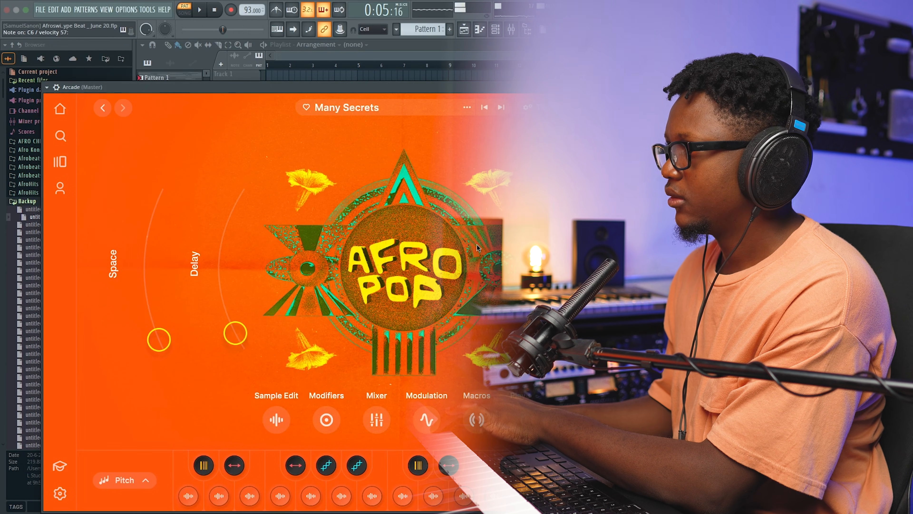
Step: Audition Golden Rhythm, Living for the Moment and Obi Uto, advance to the Strong Impulse sampler, and close Arcade's window
{"action": "left_click", "coordinate": [500, 108]}
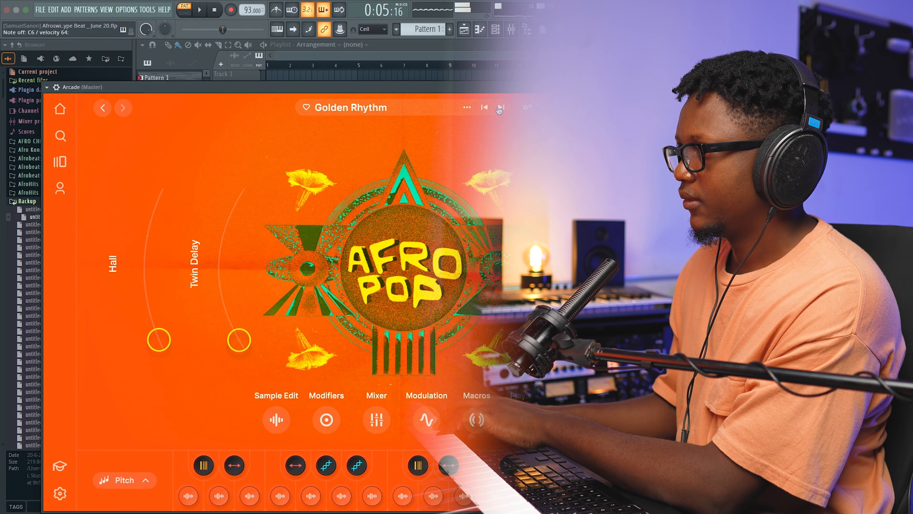
{"action": "left_click", "coordinate": [500, 108]}
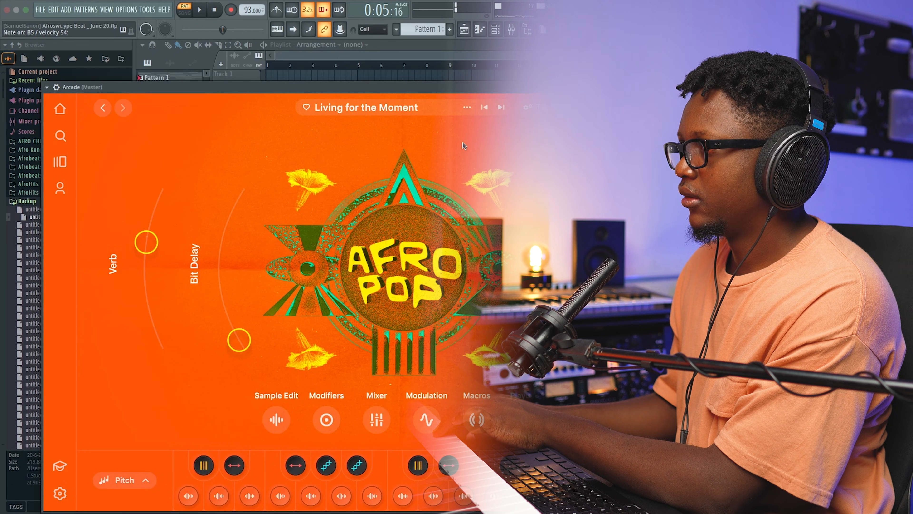
{"action": "left_click", "coordinate": [500, 108]}
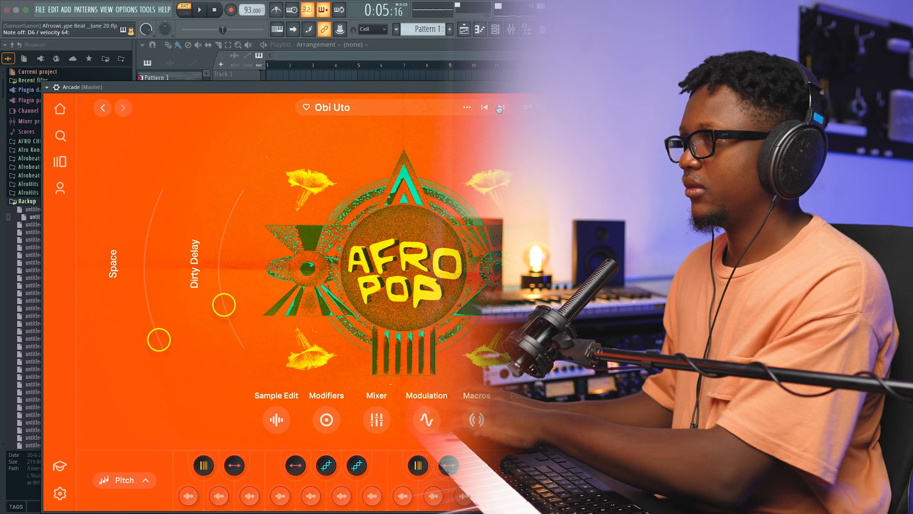
{"action": "left_click", "coordinate": [500, 108]}
{"action": "left_click", "coordinate": [500, 108]}
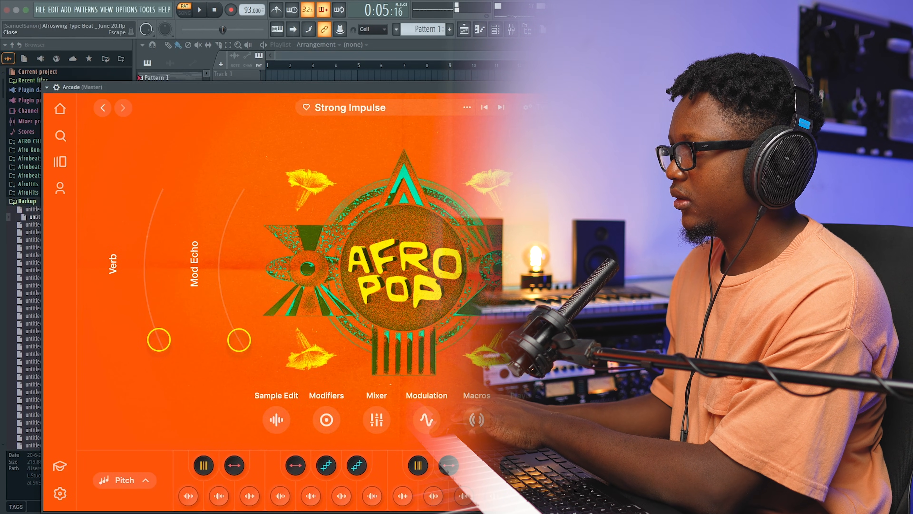
{"action": "left_click", "coordinate": [726, 87]}
Step: Lower the Arcade channel's volume, draw a C6 note spanning the four-bar pattern in its piano roll, and play the pattern
{"action": "left_click_drag", "start_coordinate": [250, 190], "coordinate": [250, 205]}
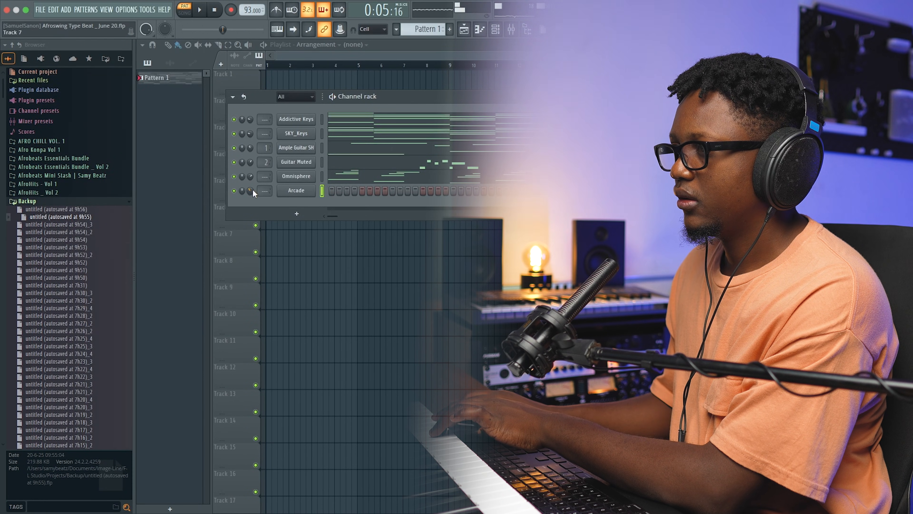
{"action": "right_click", "coordinate": [301, 195]}
{"action": "left_click", "coordinate": [330, 190]}
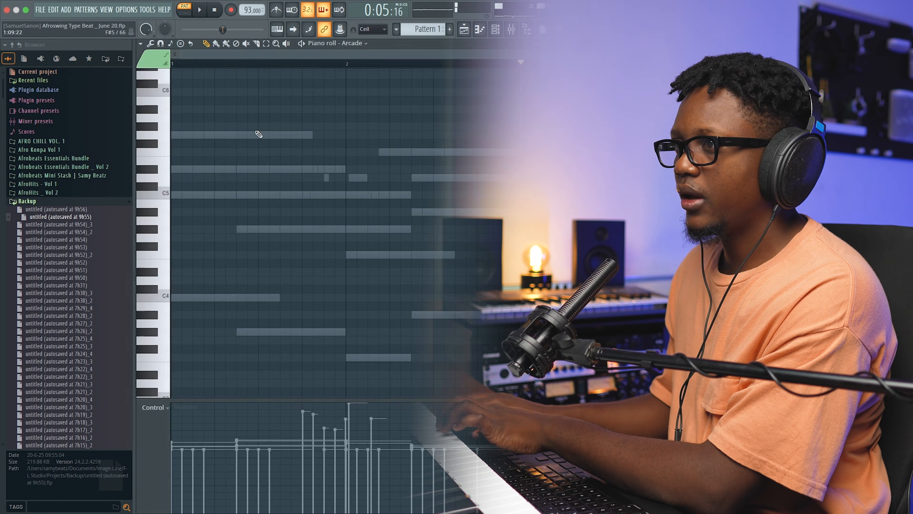
{"action": "left_click_drag", "start_coordinate": [172, 92], "coordinate": [532, 108]}
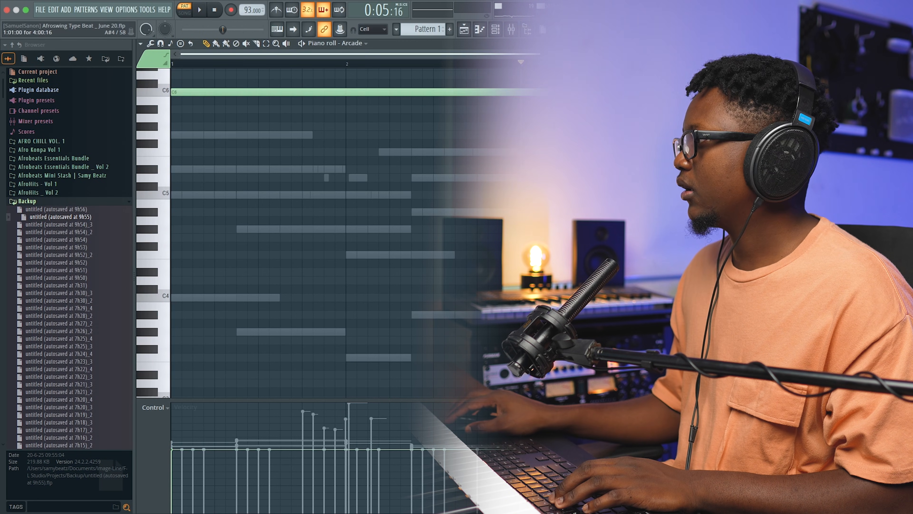
{"action": "left_click", "coordinate": [217, 10]}
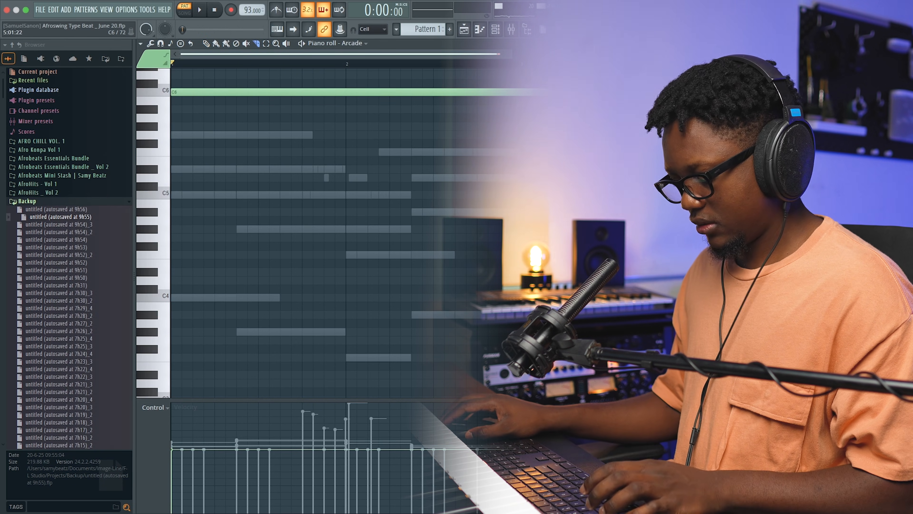
{"action": "key", "text": "space"}
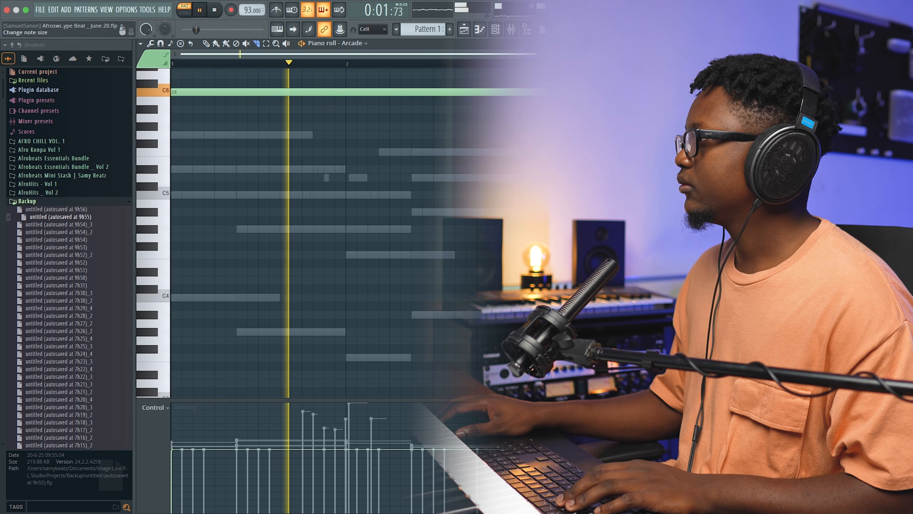
{"action": "key", "text": "Escape"}
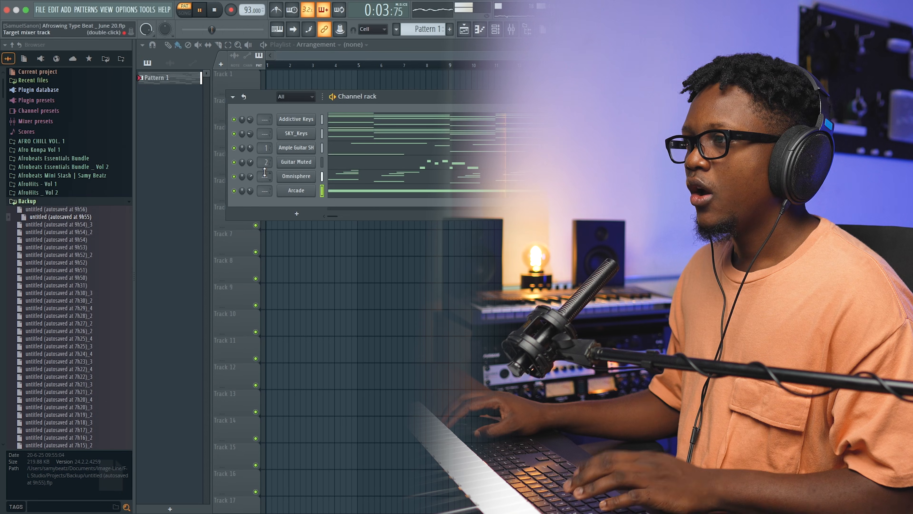
{"action": "key", "text": "space"}
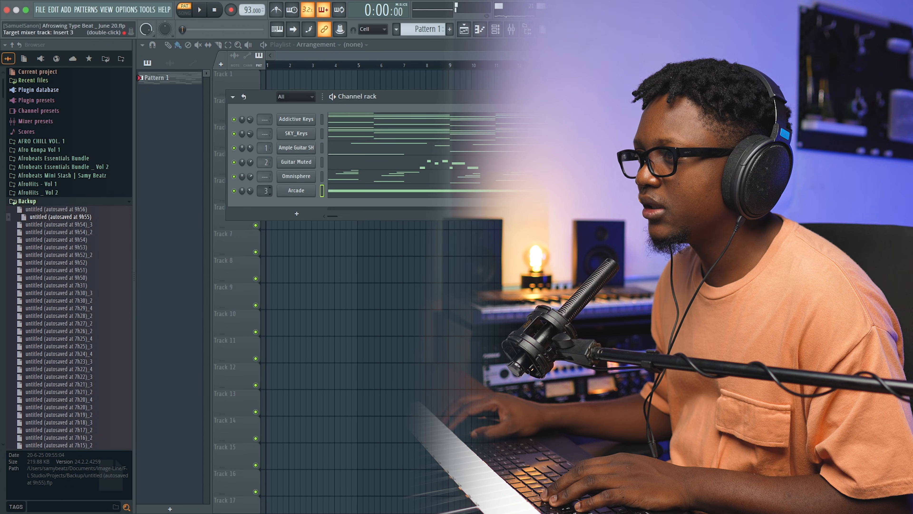
Step: Route the Arcade channel to mixer track 1 and play the pattern with all channels
{"action": "left_click_drag", "start_coordinate": [264, 191], "coordinate": [264, 197]}
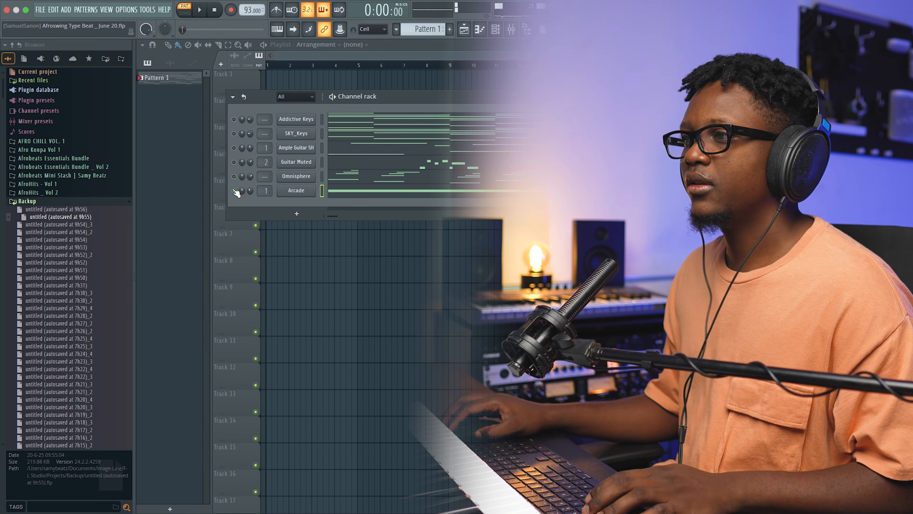
{"action": "key", "text": "space"}
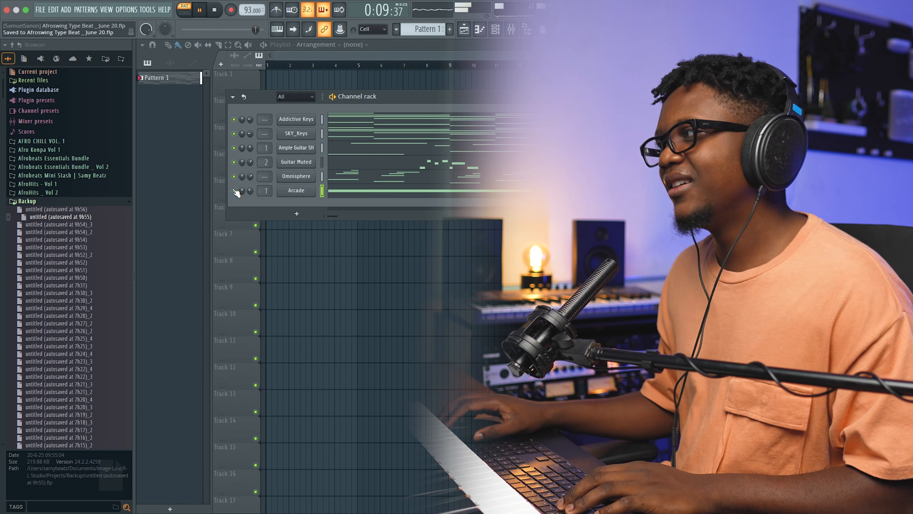
{"action": "key", "text": "space"}
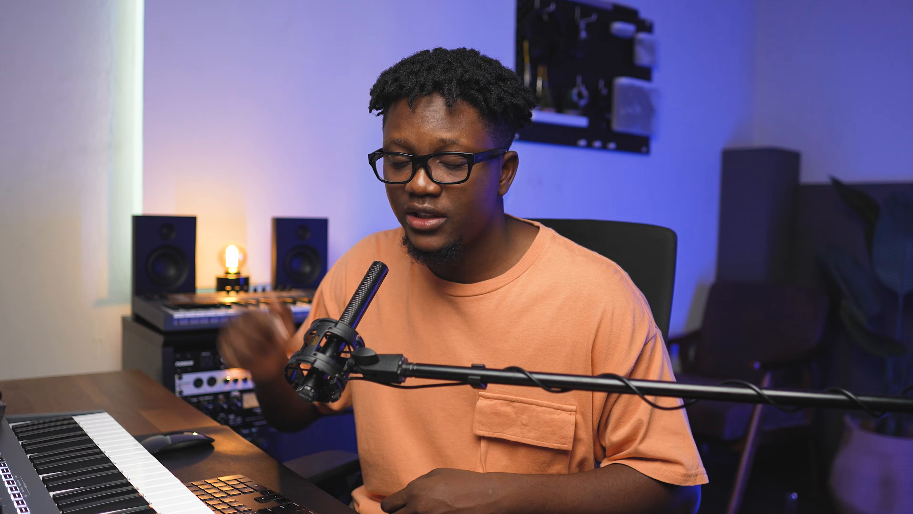
Step: Add the Perc _ Reborn S sample as a new channel and place its first hit on step 4
{"action": "left_click_drag", "start_coordinate": [54, 216], "coordinate": [80, 204]}
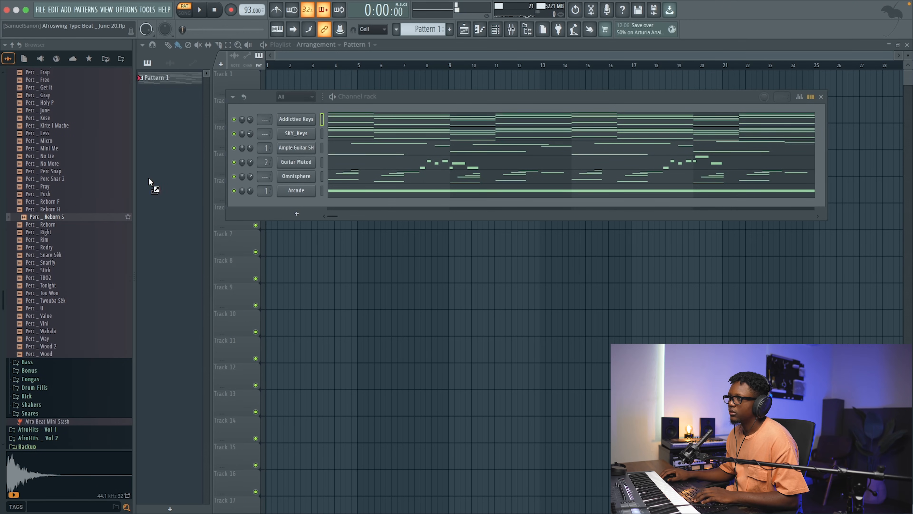
{"action": "left_click_drag", "start_coordinate": [295, 113], "coordinate": [350, 119]}
{"action": "key", "text": "space"}
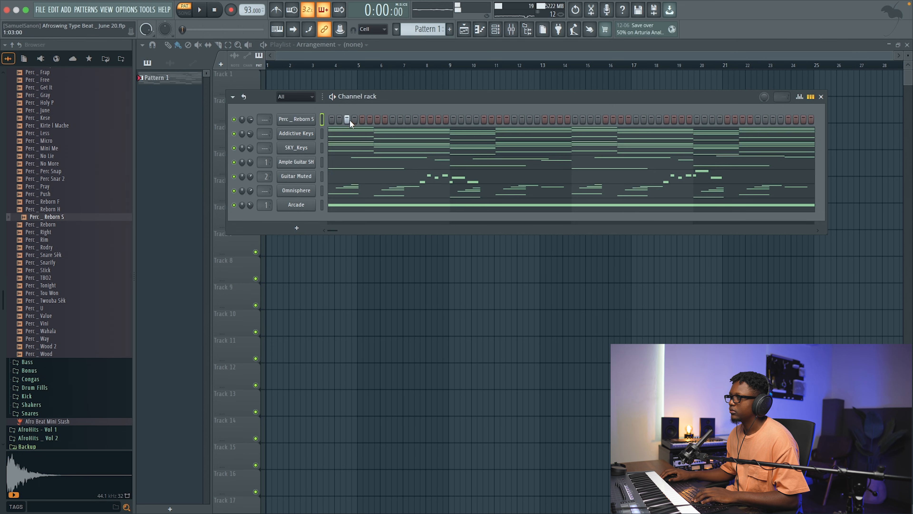
{"action": "left_click", "coordinate": [354, 119]}
{"action": "key", "text": "space"}
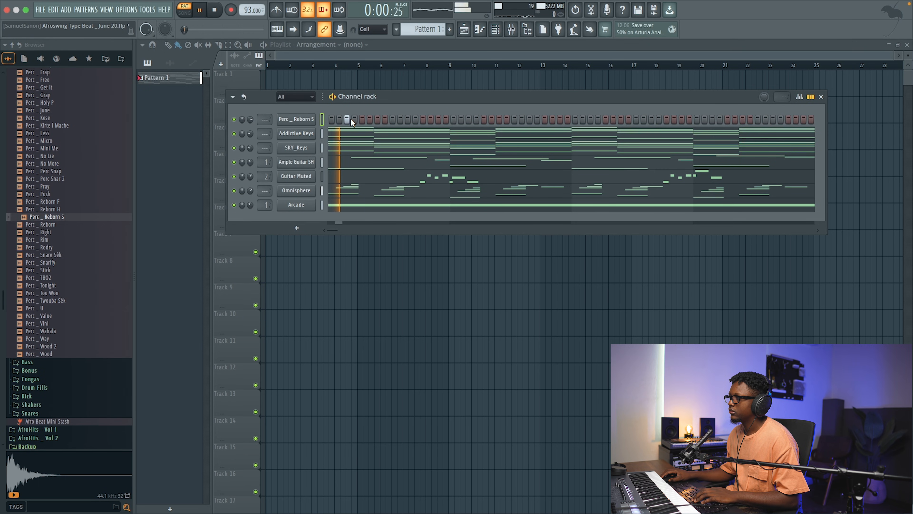
Step: Add the Perc _ Reborn sample as a channel below Perc _ Reborn S and place a hit on step 7
{"action": "left_click_drag", "start_coordinate": [73, 224], "coordinate": [314, 124]}
{"action": "key", "text": "space"}
{"action": "left_click", "coordinate": [377, 133]}
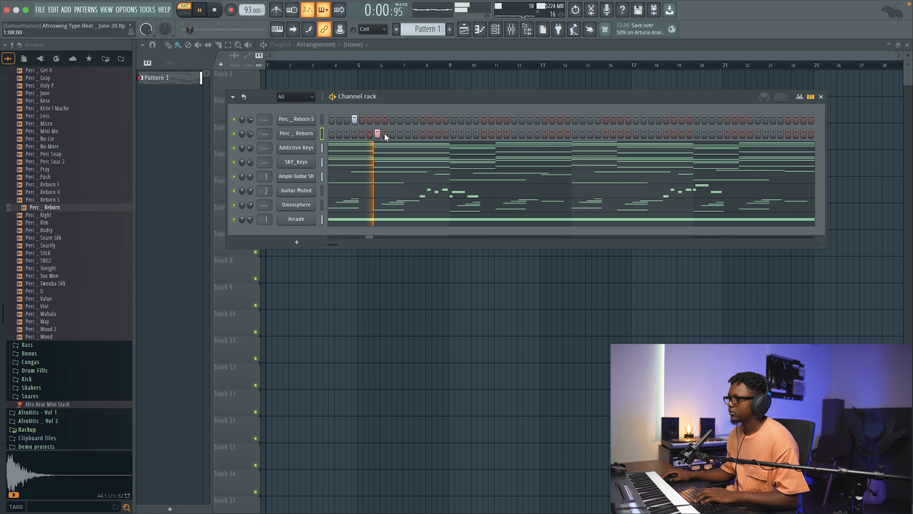
Step: Add Perc _ Reborn S hits on steps 15, 20 and 31, and a Perc _ Reborn hit on step 23
{"action": "left_click", "coordinate": [438, 120]}
{"action": "left_click", "coordinate": [476, 119]}
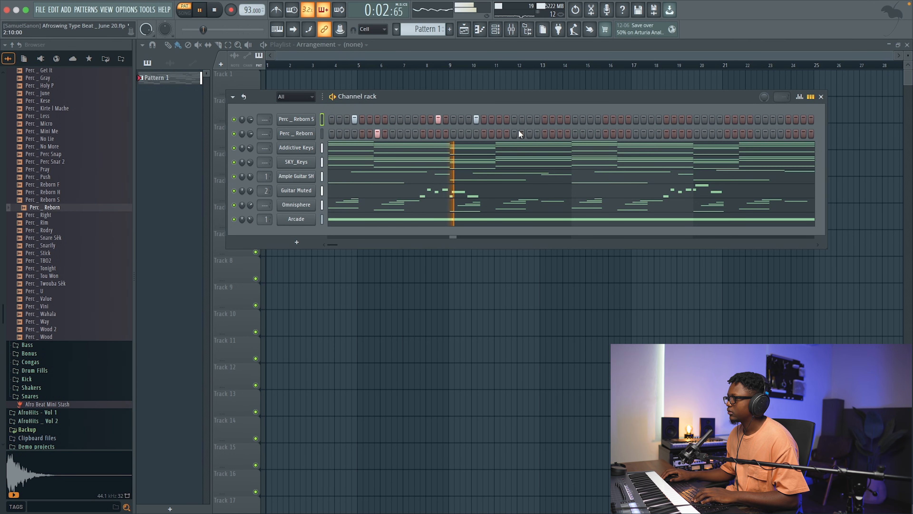
{"action": "left_click", "coordinate": [498, 133]}
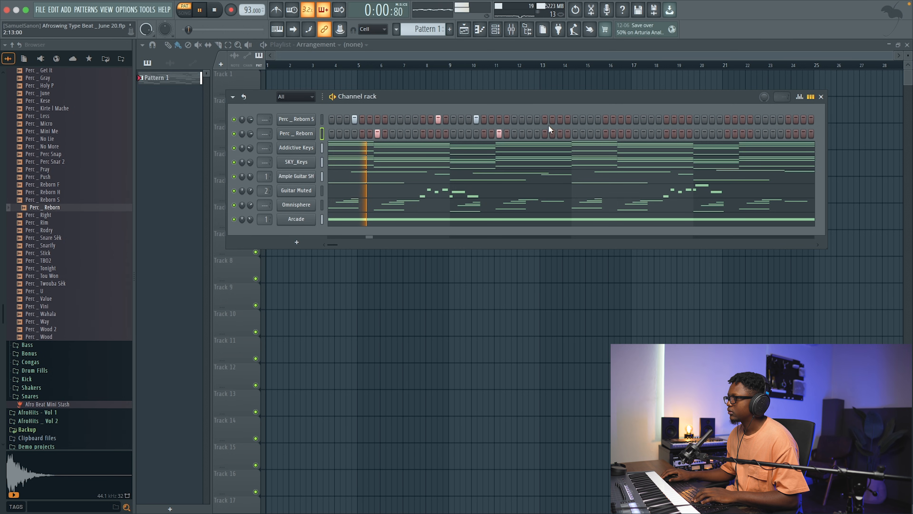
{"action": "left_click", "coordinate": [560, 119]}
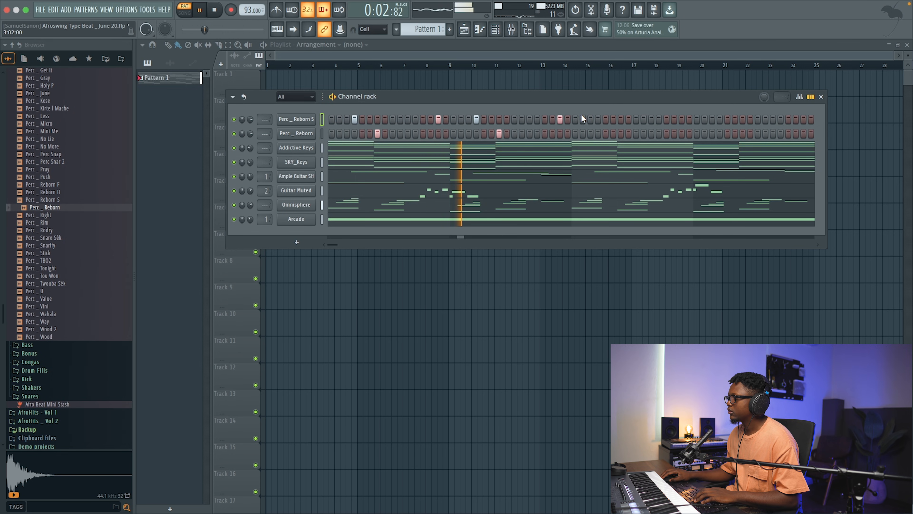
{"action": "left_click", "coordinate": [621, 134]}
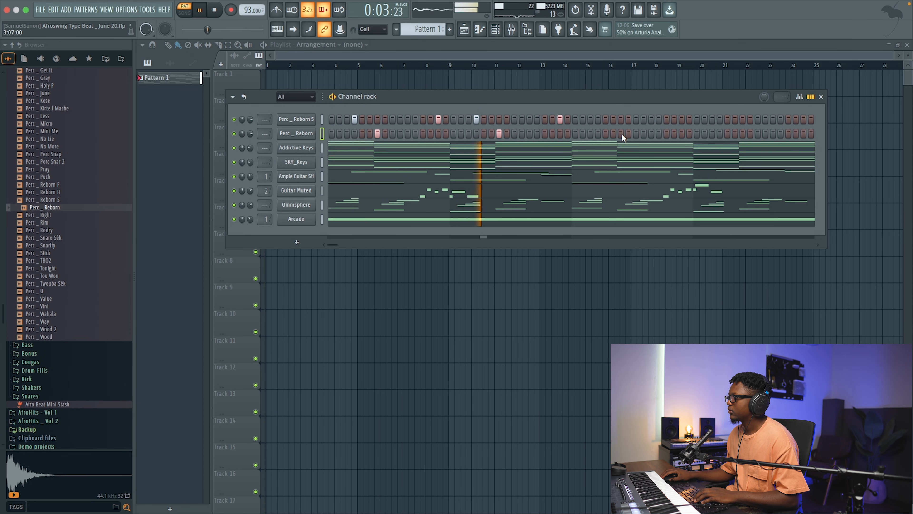
{"action": "left_click", "coordinate": [621, 119]}
{"action": "left_click", "coordinate": [621, 119]}
{"action": "key", "text": "space"}
{"action": "key", "text": "space"}
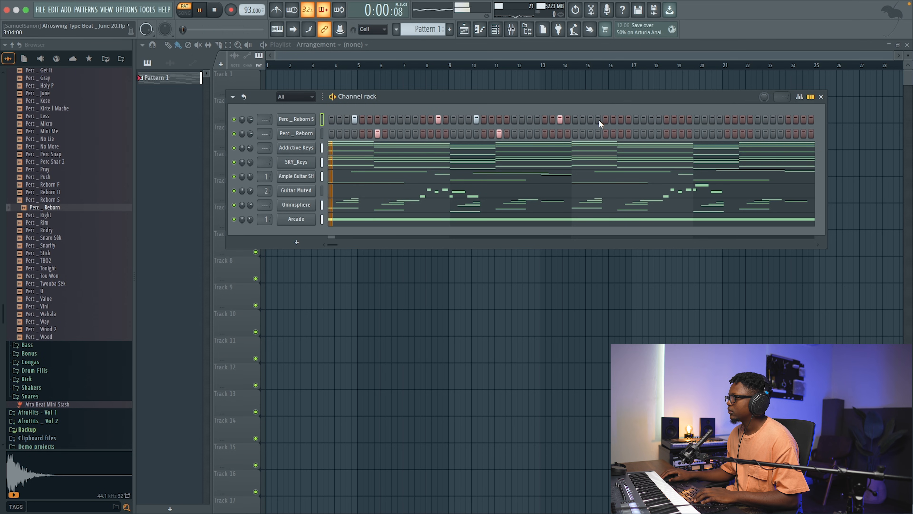
Step: Complete bars 3 and 4 with Perc _ Reborn hits on steps 39 and 55 and Perc _ Reborn S hits on 36, 47, 52 and 63
{"action": "left_click", "coordinate": [621, 133]}
{"action": "left_click", "coordinate": [743, 133]}
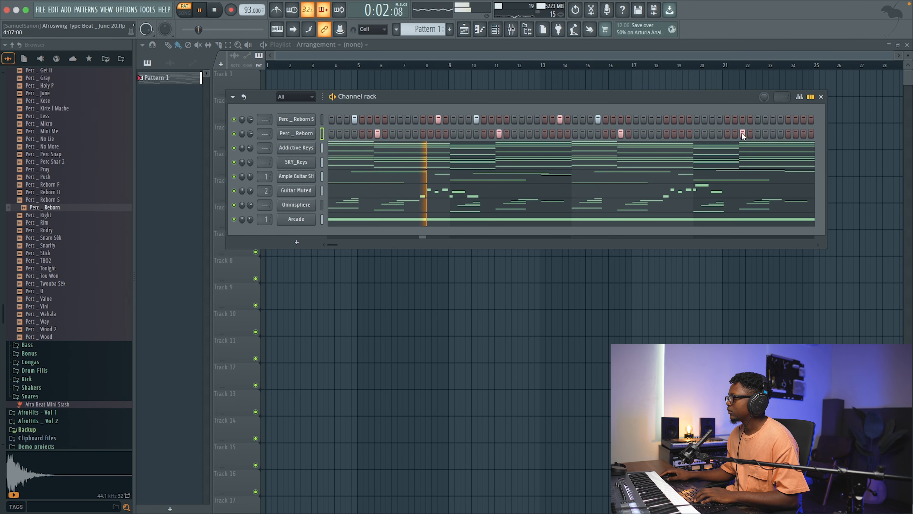
{"action": "left_click", "coordinate": [682, 119]}
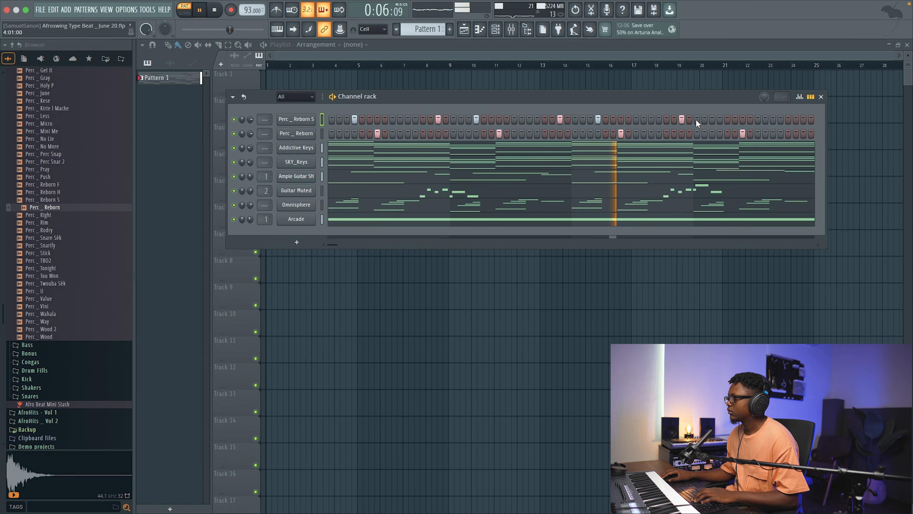
{"action": "left_click", "coordinate": [720, 120]}
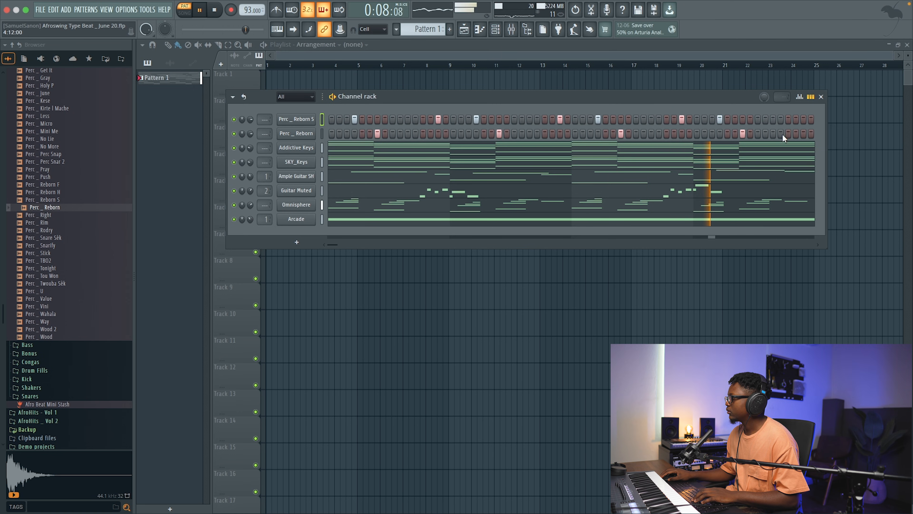
{"action": "left_click", "coordinate": [802, 119]}
{"action": "key", "text": "space"}
Step: Audition samples in the Mini Stash's Congas folder and add Conga _ Leje as a channel below Perc _ Reborn
{"action": "scroll", "coordinate": [83, 215], "scroll_direction": "up", "scroll_amount": 10}
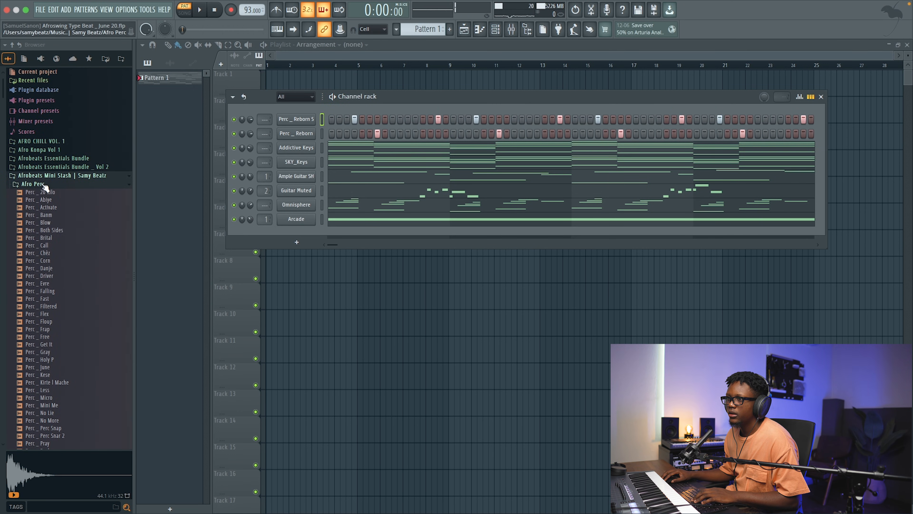
{"action": "left_click", "coordinate": [44, 184]}
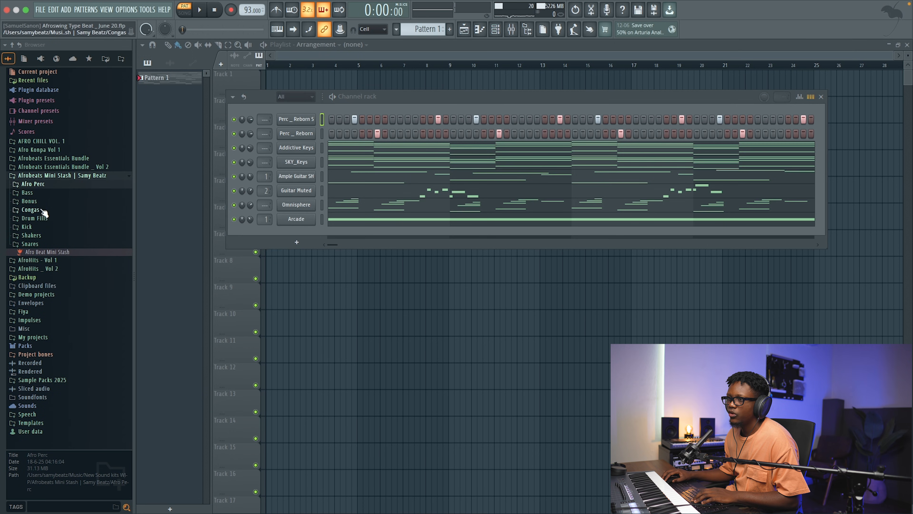
{"action": "left_click", "coordinate": [33, 210]}
{"action": "left_click", "coordinate": [50, 248]}
{"action": "left_click", "coordinate": [48, 256]}
{"action": "left_click_drag", "start_coordinate": [48, 248], "coordinate": [244, 191]}
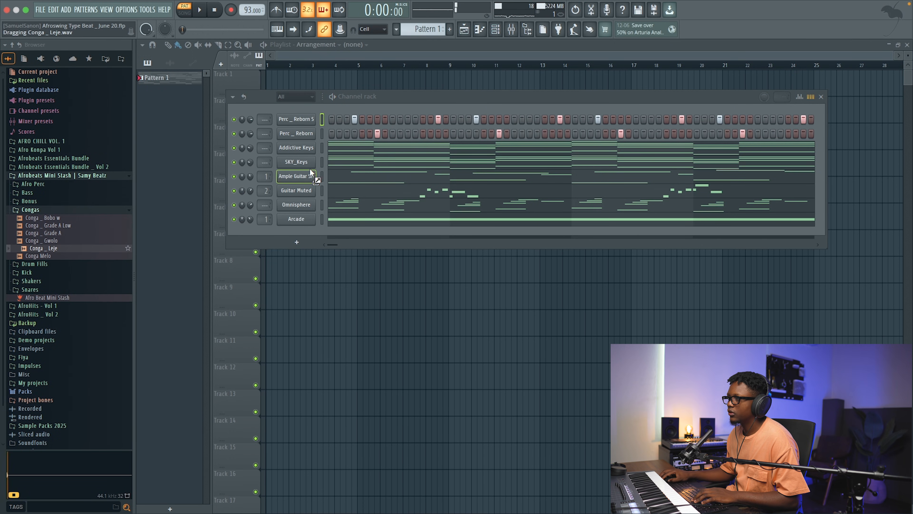
{"action": "left_click_drag", "start_coordinate": [306, 144], "coordinate": [305, 148]}
Step: Program Conga _ Leje hits on steps 9, 11, 27, 41, 43 and 59 while the pattern plays
{"action": "key", "text": "space"}
{"action": "left_click", "coordinate": [392, 148]}
{"action": "left_click", "coordinate": [407, 148]}
{"action": "left_click", "coordinate": [530, 148]}
{"action": "left_click", "coordinate": [636, 148]}
{"action": "left_click", "coordinate": [652, 148]}
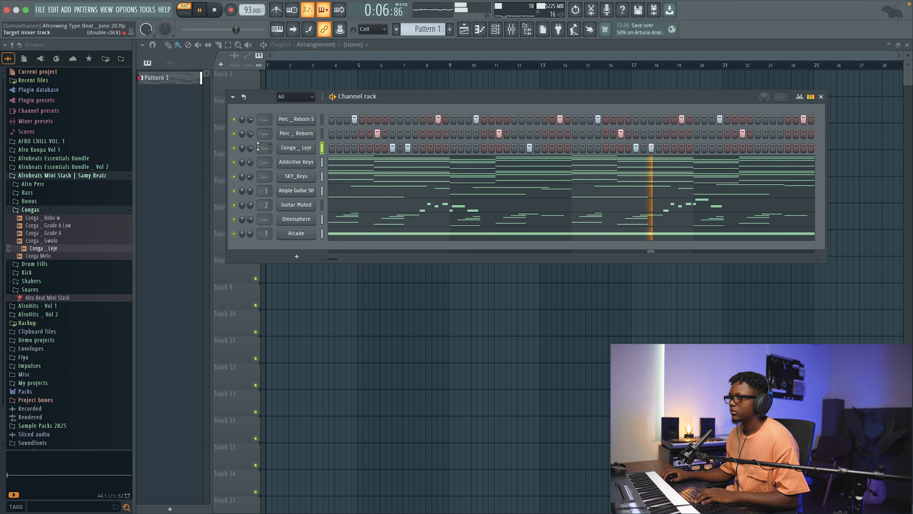
{"action": "left_click", "coordinate": [773, 148]}
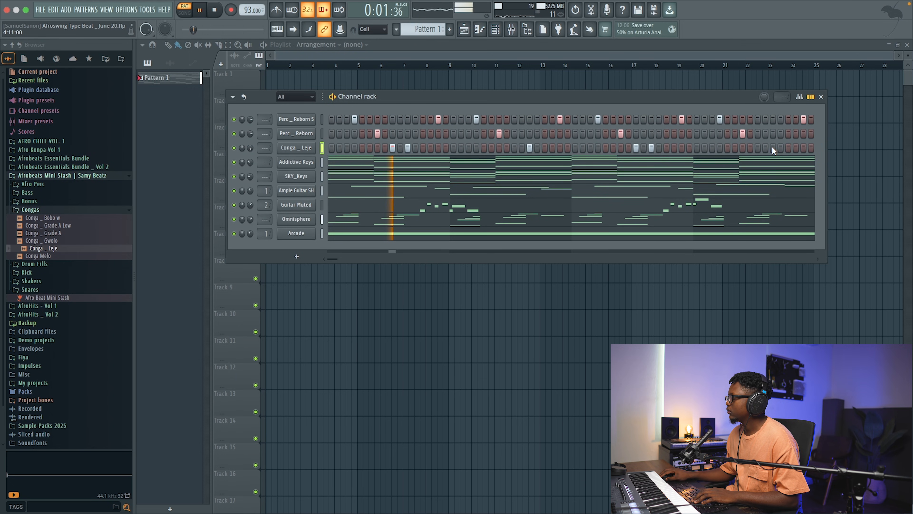
{"action": "key", "text": "space"}
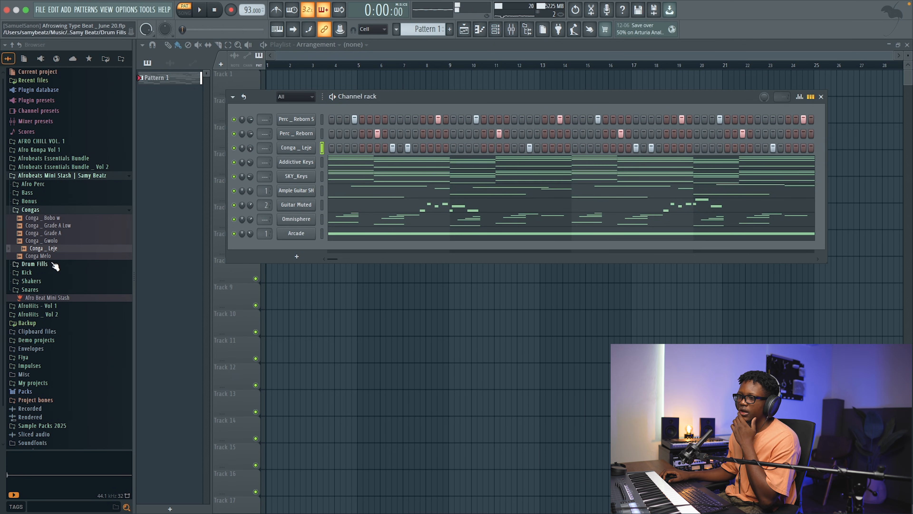
Step: Add the Du Lourd kick from the Afro Bangers folder of Afrobeats Essentials Bundle _ Vol 2 as the first channel
{"action": "left_click", "coordinate": [64, 167]}
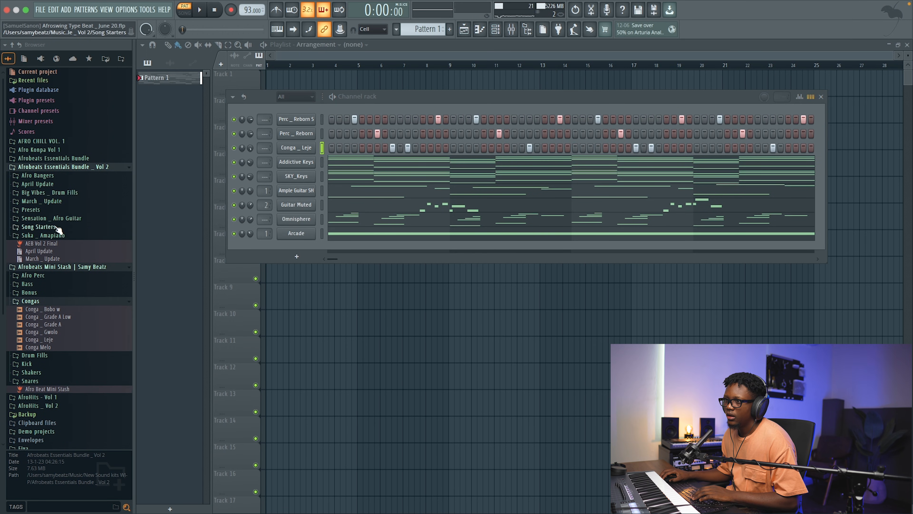
{"action": "left_click", "coordinate": [39, 176]}
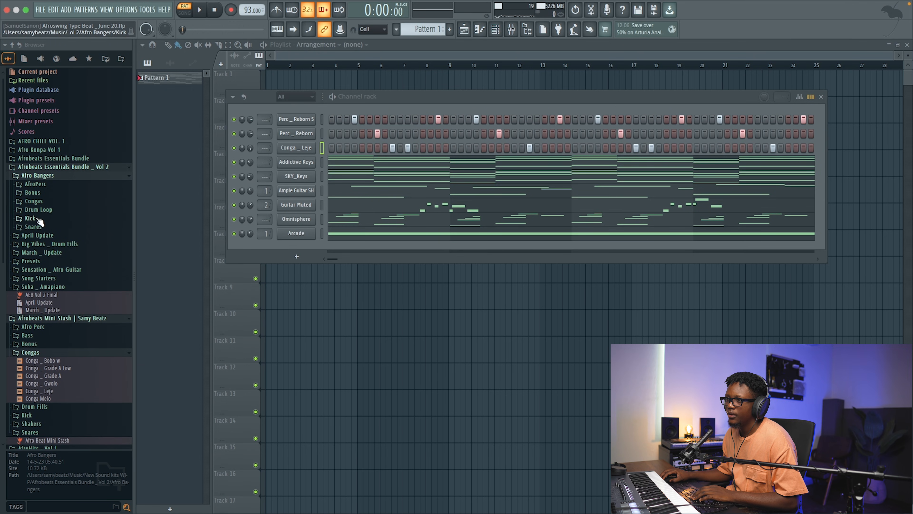
{"action": "left_click", "coordinate": [35, 219]}
{"action": "left_click", "coordinate": [36, 256]}
{"action": "left_click", "coordinate": [39, 250]}
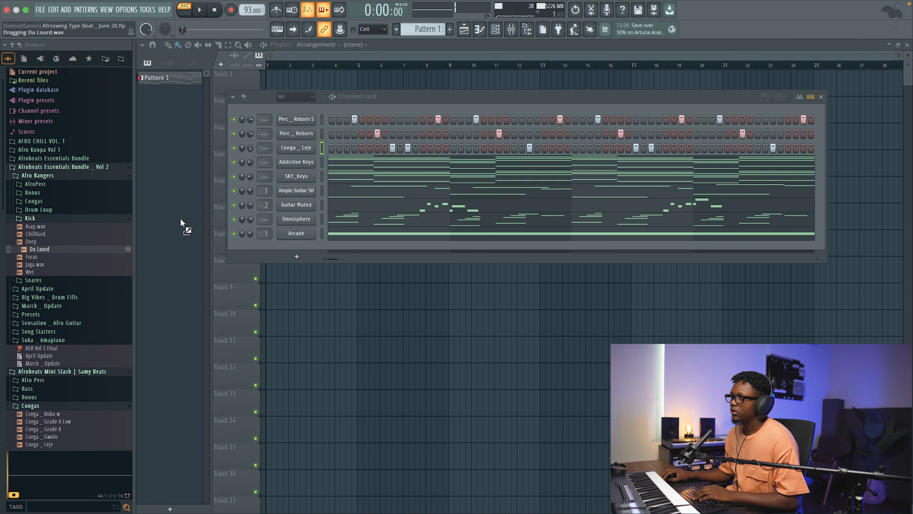
{"action": "left_click_drag", "start_coordinate": [290, 98], "coordinate": [292, 113]}
Step: Program the Du Lourd kick on steps 1, 12, 17, 25 and 28 while playing the pattern
{"action": "left_click", "coordinate": [331, 119]}
{"action": "key", "text": "space"}
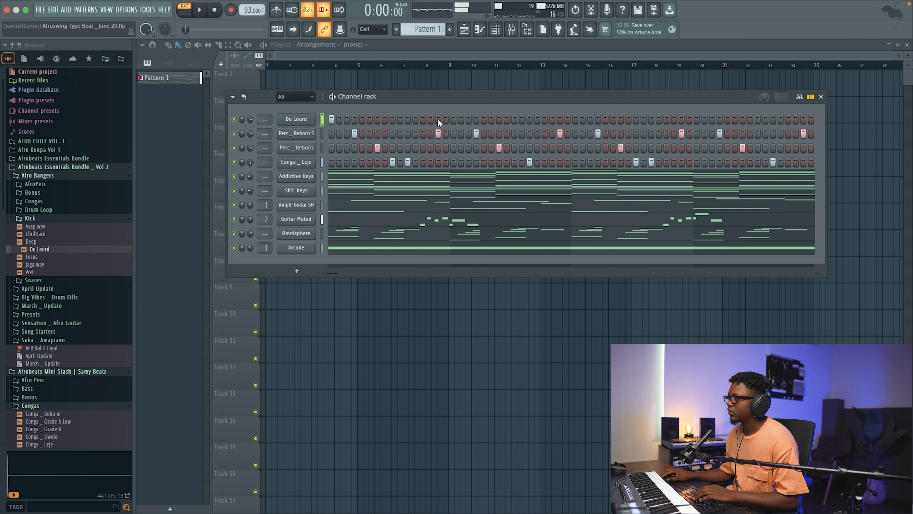
{"action": "left_click", "coordinate": [408, 119]}
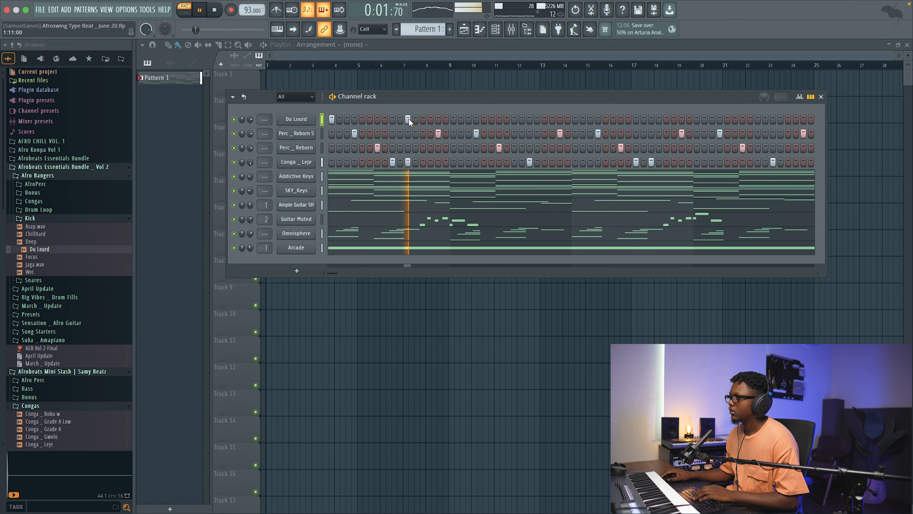
{"action": "left_click", "coordinate": [446, 119]}
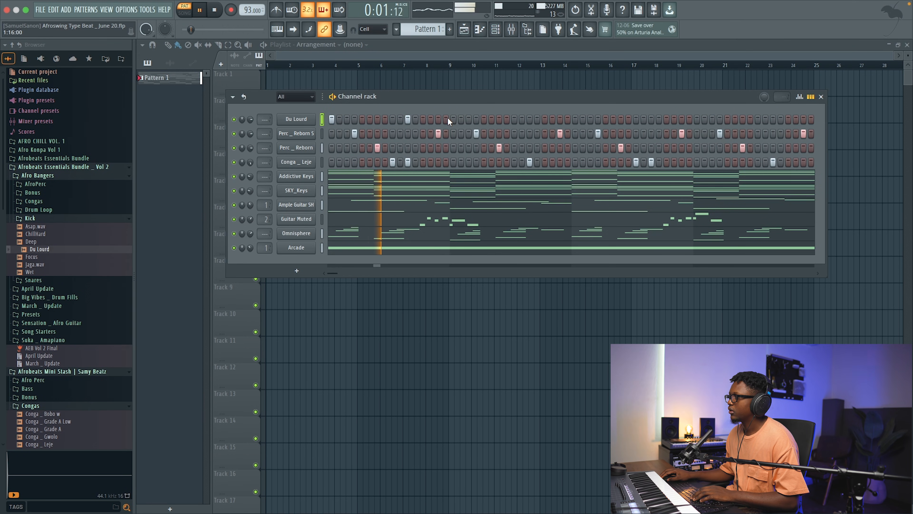
{"action": "key", "text": "space"}
{"action": "key", "text": "space"}
{"action": "right_click", "coordinate": [408, 118]}
{"action": "left_click", "coordinate": [414, 118]}
{"action": "right_click", "coordinate": [446, 120]}
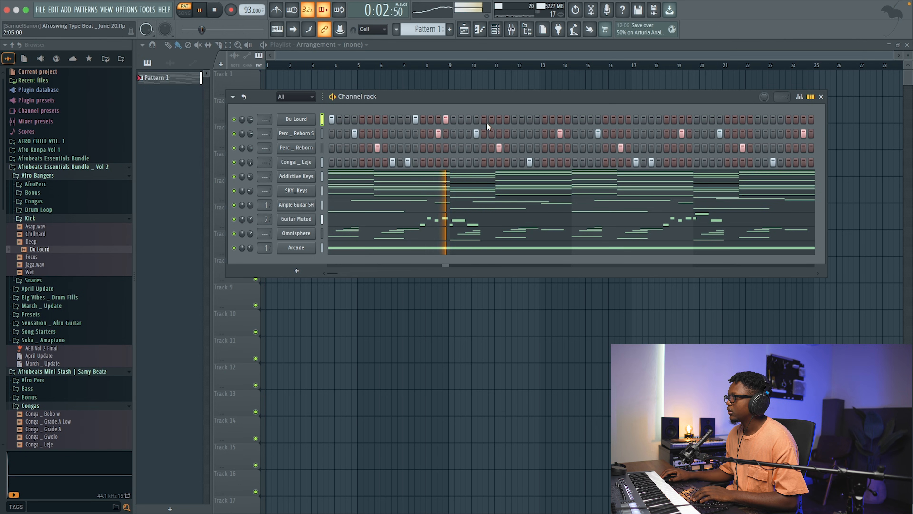
{"action": "left_click", "coordinate": [453, 119]}
{"action": "left_click", "coordinate": [514, 119]}
{"action": "left_click", "coordinate": [537, 119]}
Step: Duplicate the Du Lourd kick's first two bars into bars 3 and 4 in its piano roll, and check the playback
{"action": "right_click", "coordinate": [294, 118]}
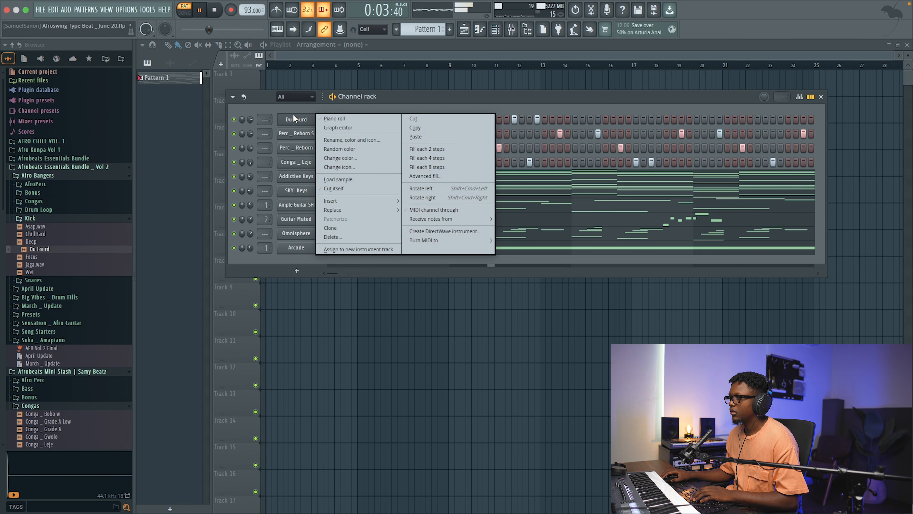
{"action": "left_click", "coordinate": [304, 118]}
{"action": "key", "text": "space"}
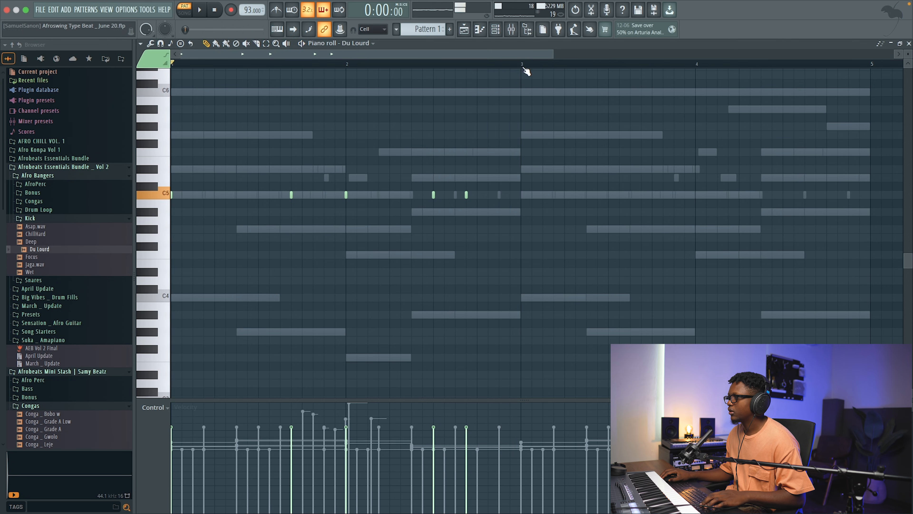
{"action": "left_click_drag", "start_coordinate": [523, 67], "coordinate": [136, 79]}
{"action": "key", "text": "ctrl+b"}
{"action": "key", "text": "space"}
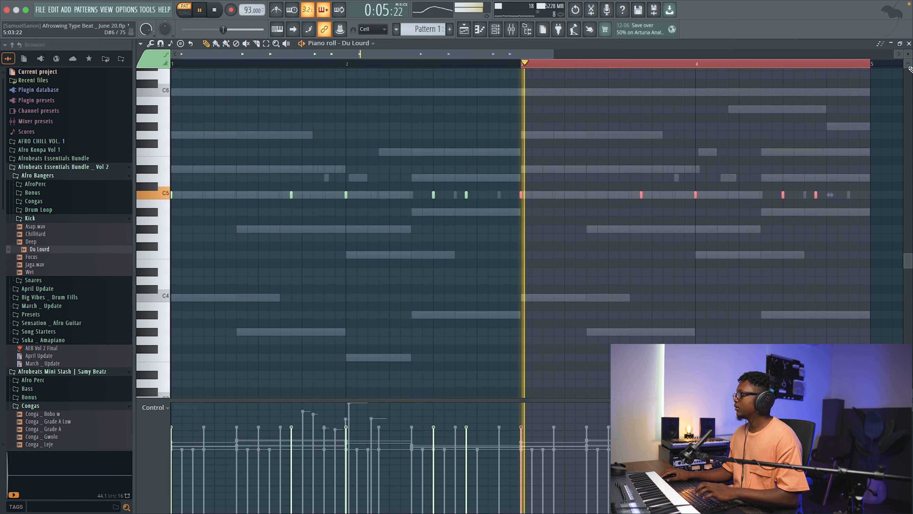
{"action": "key", "text": "Escape"}
{"action": "key", "text": "space"}
{"action": "left_click", "coordinate": [217, 11]}
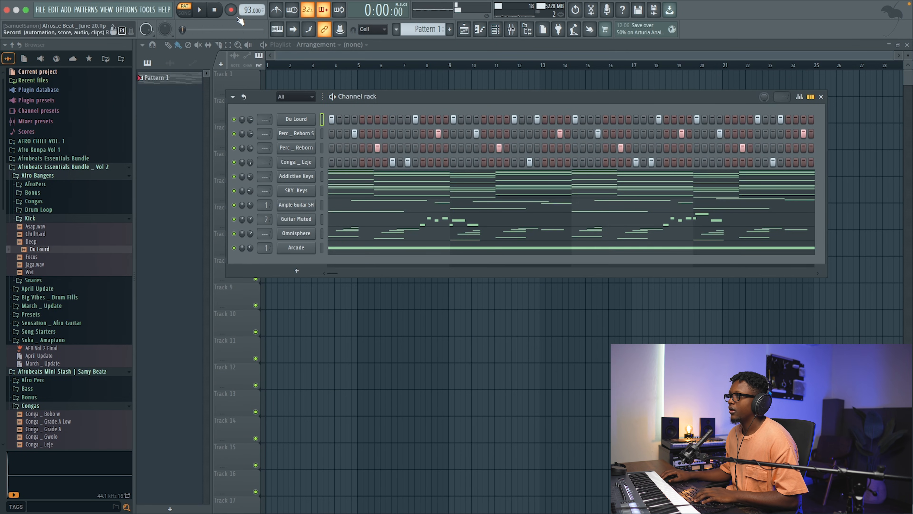
Step: Place Pattern 1 at bar 1 of Track 1 in the playlist and play it in song mode
{"action": "left_click_drag", "start_coordinate": [373, 77], "coordinate": [234, 79]}
{"action": "left_click", "coordinate": [185, 13]}
{"action": "key", "text": "space"}
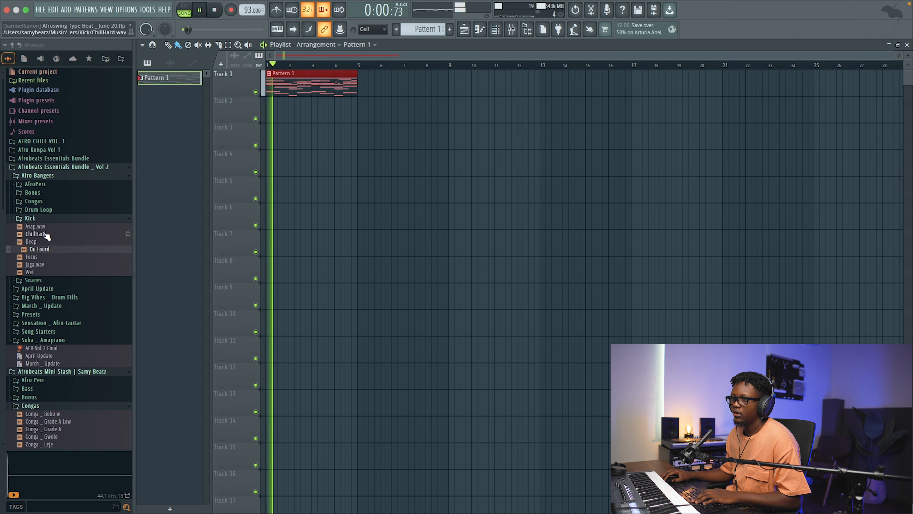
Step: Collapse the Afrobeats Essentials Bundle _ Vol 2 folders, open the Mini Stash's Drum Fills folder, and stop playback
{"action": "left_click", "coordinate": [36, 218]}
{"action": "left_click", "coordinate": [38, 176]}
{"action": "left_click", "coordinate": [54, 167]}
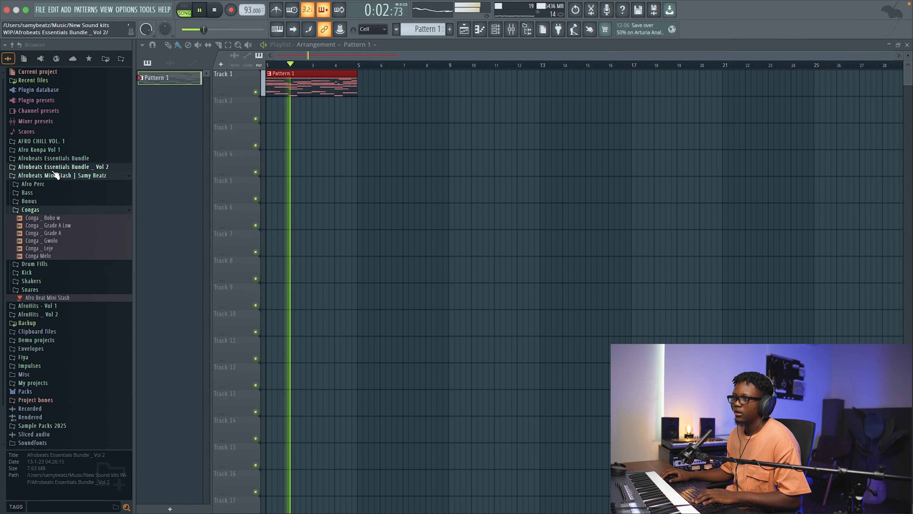
{"action": "left_click", "coordinate": [34, 264]}
{"action": "key", "text": "space"}
Step: Audition the drum fills, try Drum fill _ Attention near the end of bar 4 on Track 4, and undo it
{"action": "left_click", "coordinate": [40, 287]}
{"action": "left_click", "coordinate": [46, 280]}
{"action": "left_click", "coordinate": [51, 272]}
{"action": "left_click_drag", "start_coordinate": [49, 276], "coordinate": [357, 159]}
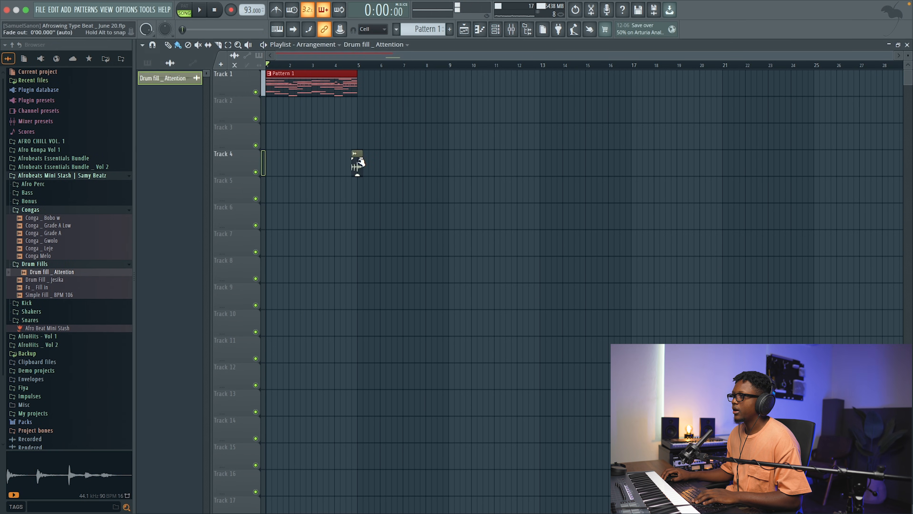
{"action": "key", "text": "super+z"}
Step: Place Drum Fill _ Jesika on Track 2 starting at bar 4 and play the arrangement
{"action": "left_click", "coordinate": [62, 280]}
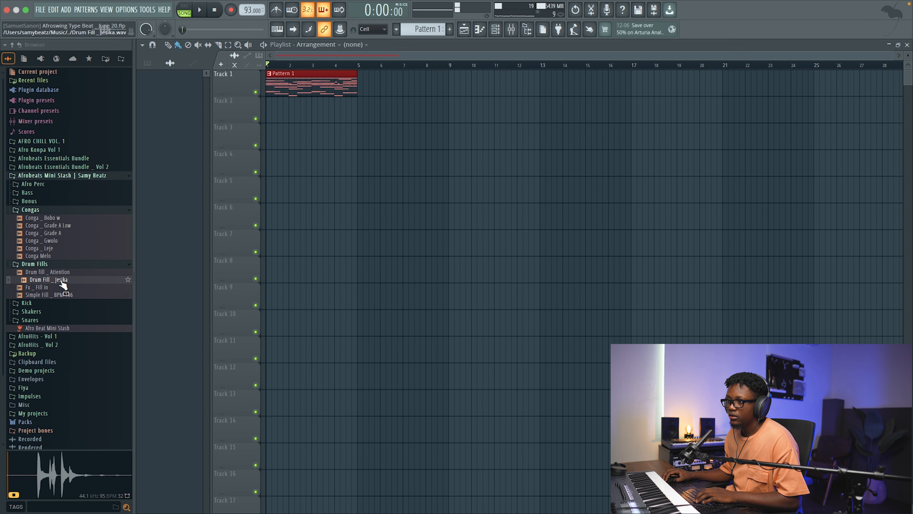
{"action": "left_click_drag", "start_coordinate": [57, 282], "coordinate": [351, 102]}
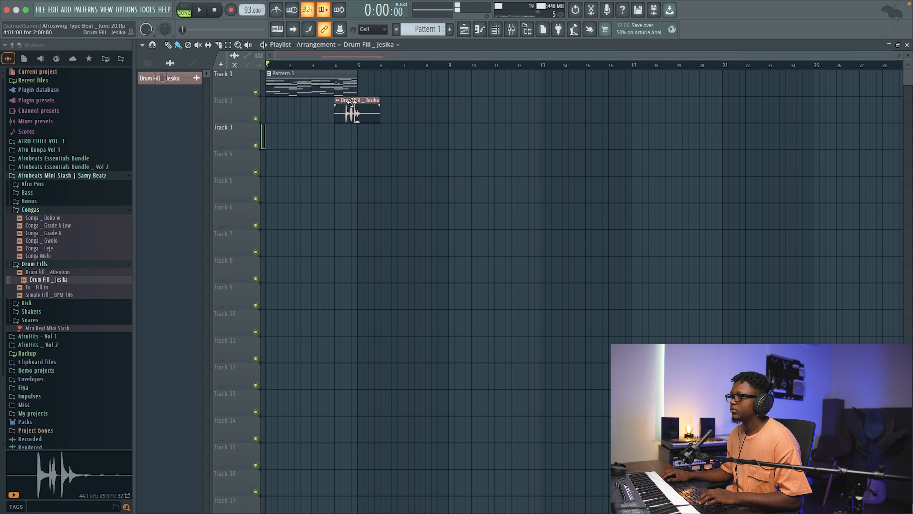
{"action": "key", "text": "space"}
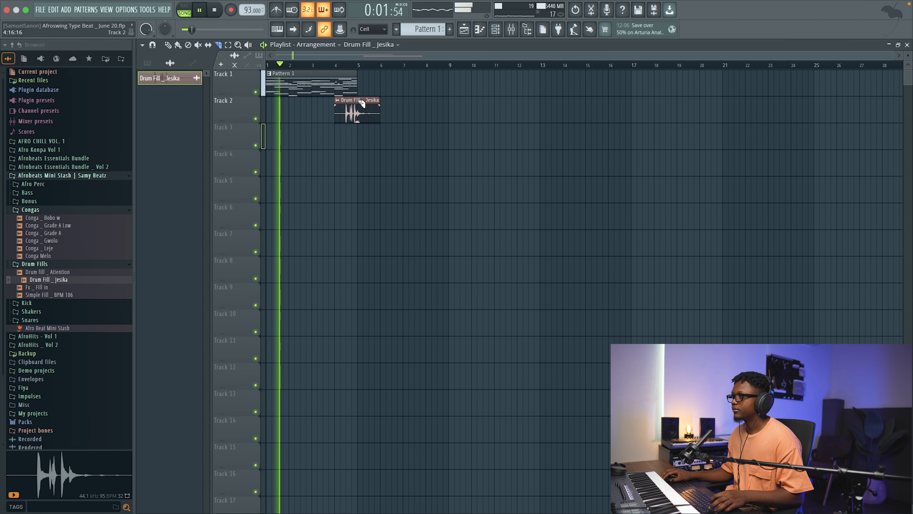
Step: Slice Drum Fill _ Jesika at bar 5 on Track 2 and move the cut-off tail to bar 1
{"action": "left_click", "coordinate": [359, 105]}
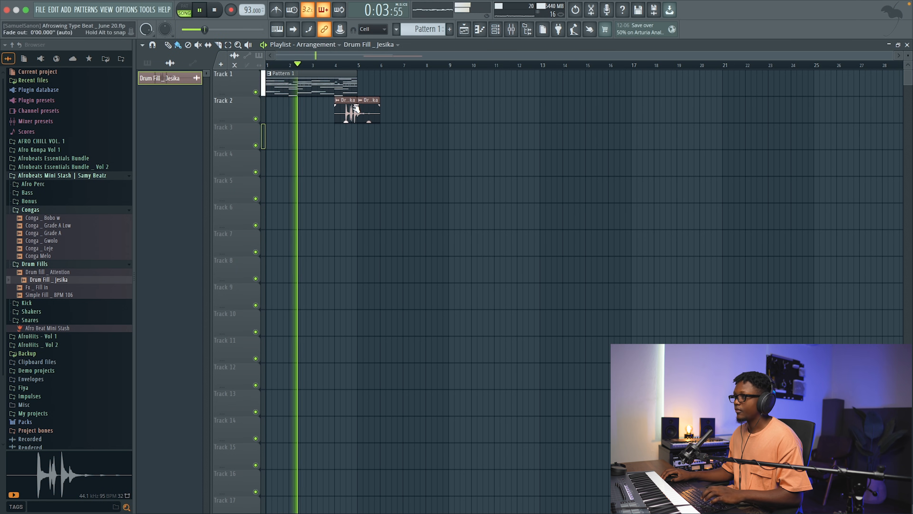
{"action": "left_click_drag", "start_coordinate": [368, 108], "coordinate": [275, 107]}
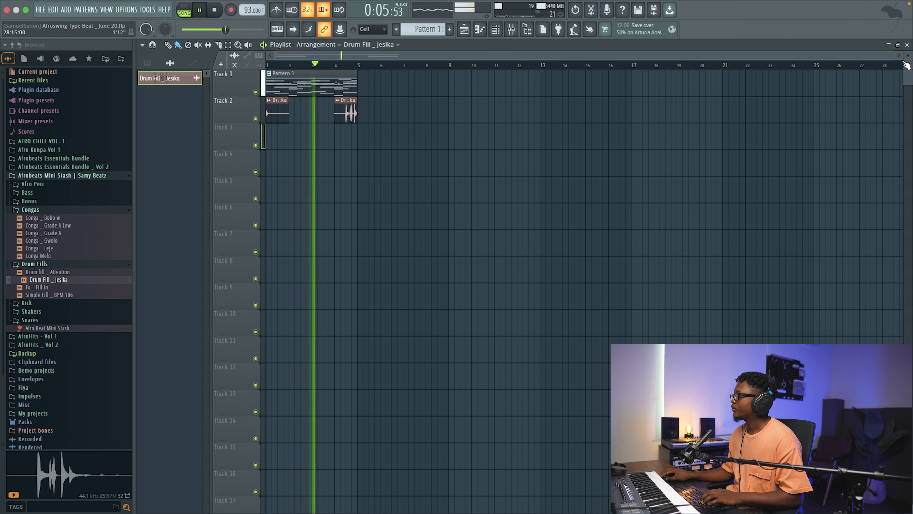
Step: Open the Drum Fill _ Jesika audio clip's settings and lower its volume
{"action": "left_click_drag", "start_coordinate": [893, 55], "coordinate": [506, 55]}
{"action": "double_click", "coordinate": [581, 117]}
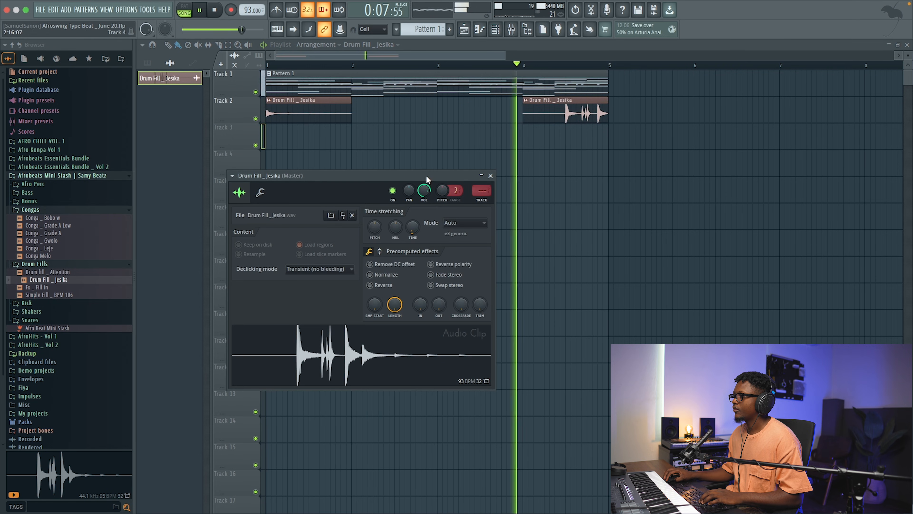
{"action": "left_click_drag", "start_coordinate": [428, 190], "coordinate": [428, 187]}
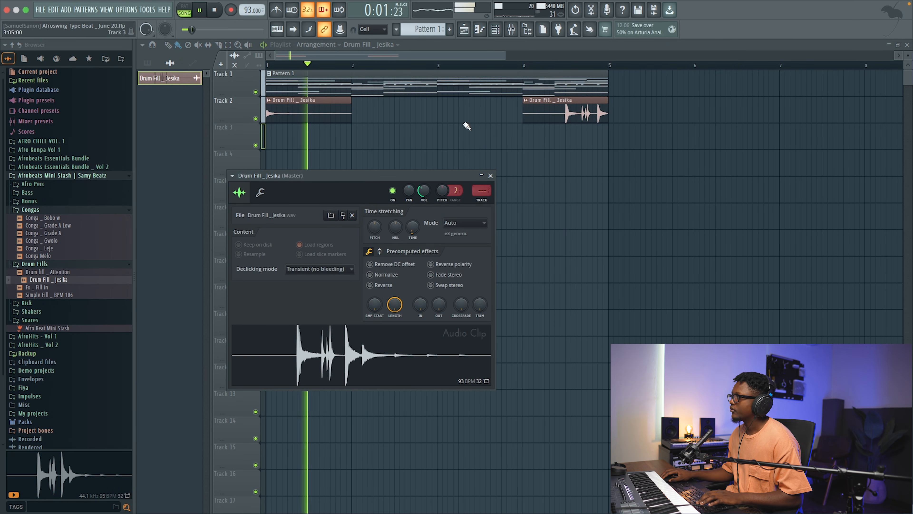
Step: Show the channel rack with all channels instead of only audio clips and stop playback
{"action": "key", "text": "F6"}
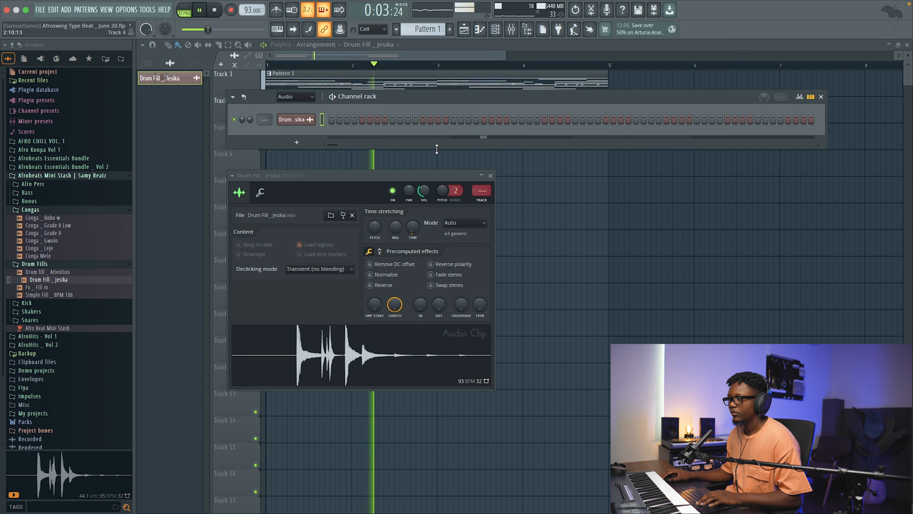
{"action": "left_click", "coordinate": [289, 97]}
{"action": "left_click", "coordinate": [285, 106]}
{"action": "key", "text": "space"}
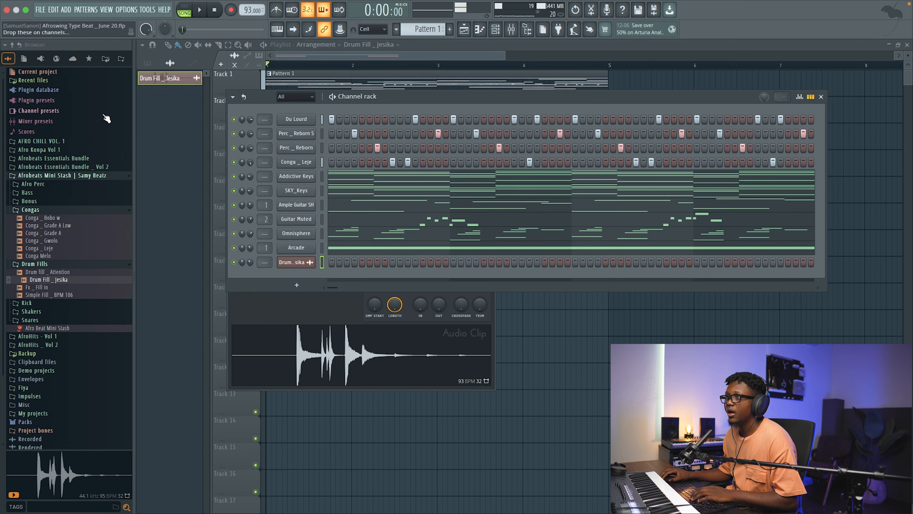
Step: Add a Serum instrument and load the Echo Sound Works preset REESE BASS - Vega
{"action": "left_click", "coordinate": [71, 11]}
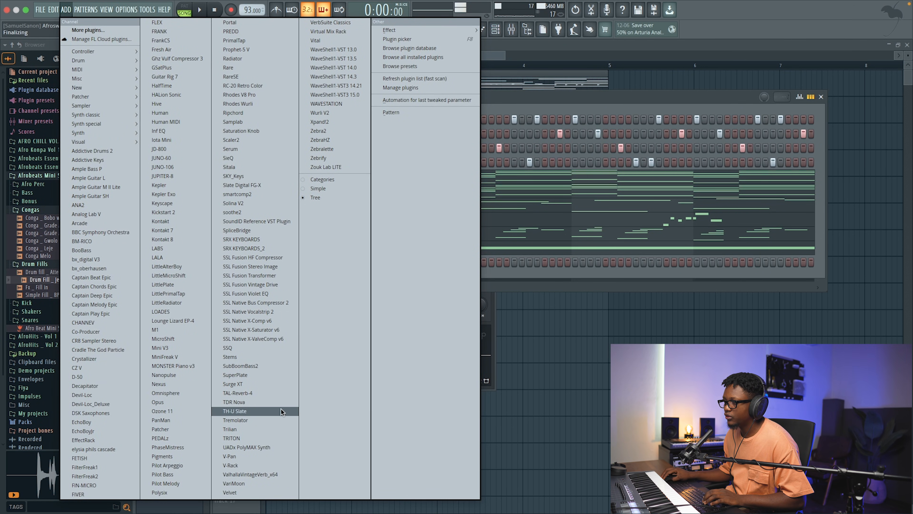
{"action": "left_click", "coordinate": [232, 149]}
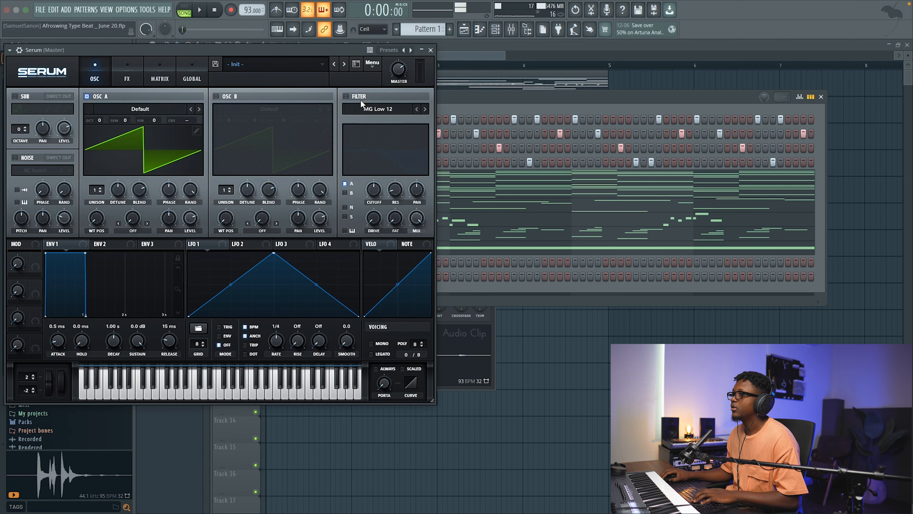
{"action": "left_click", "coordinate": [284, 64]}
{"action": "mouse_move", "coordinate": [413, 99]}
{"action": "mouse_move", "coordinate": [455, 99]}
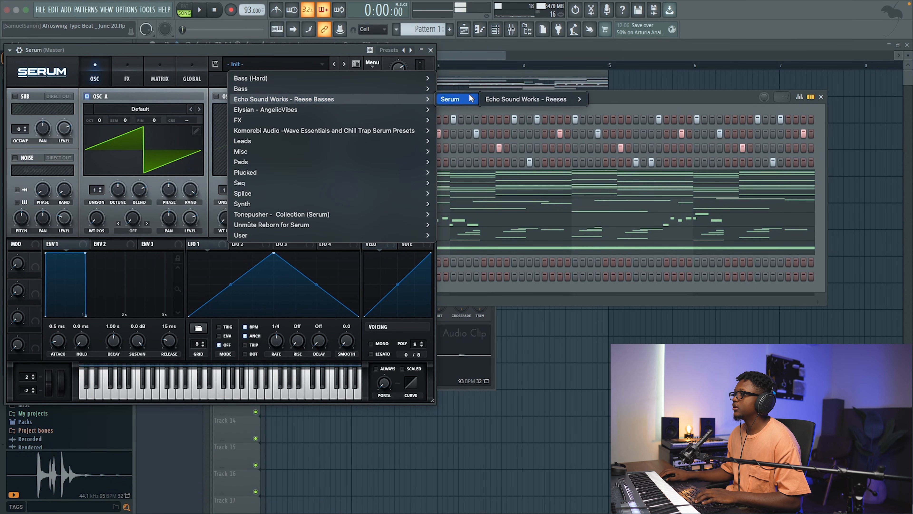
{"action": "mouse_move", "coordinate": [571, 100]}
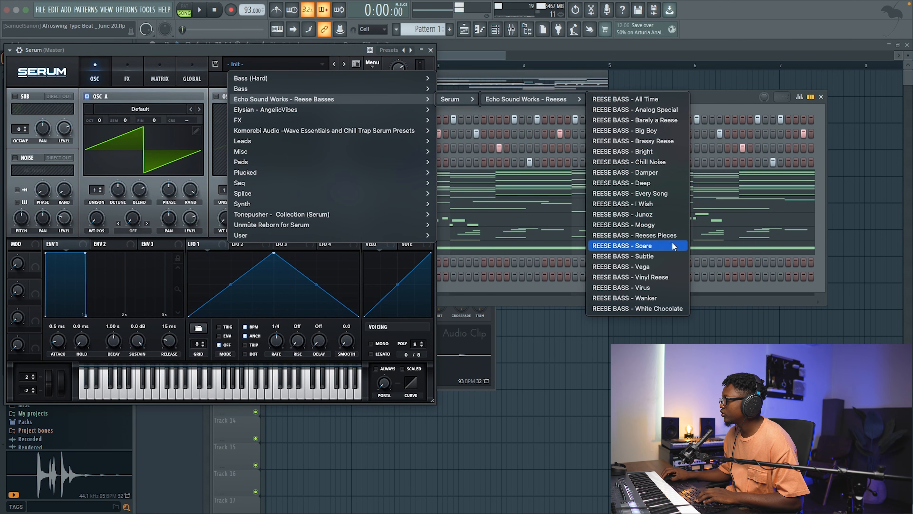
{"action": "left_click", "coordinate": [654, 267]}
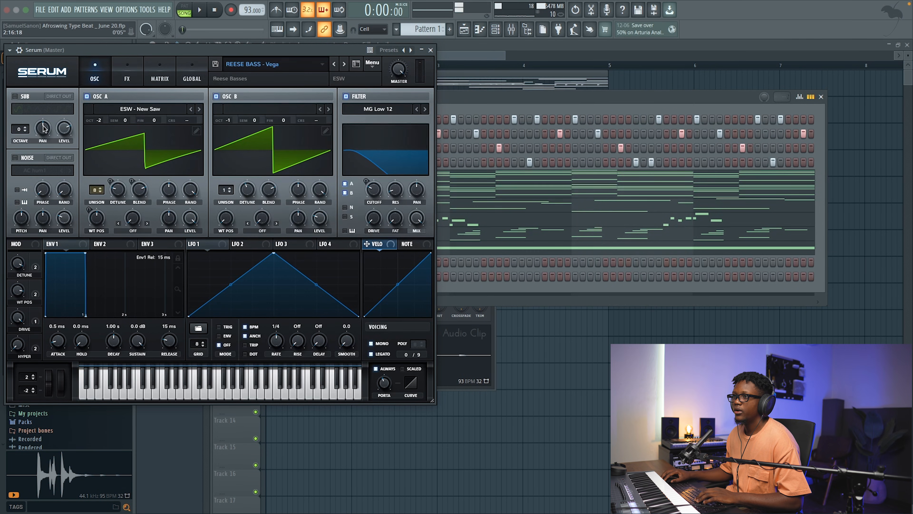
Step: Enable Serum's sub oscillator, set its octave to -2, and close the plugin window
{"action": "left_click_drag", "start_coordinate": [41, 134], "coordinate": [40, 143]}
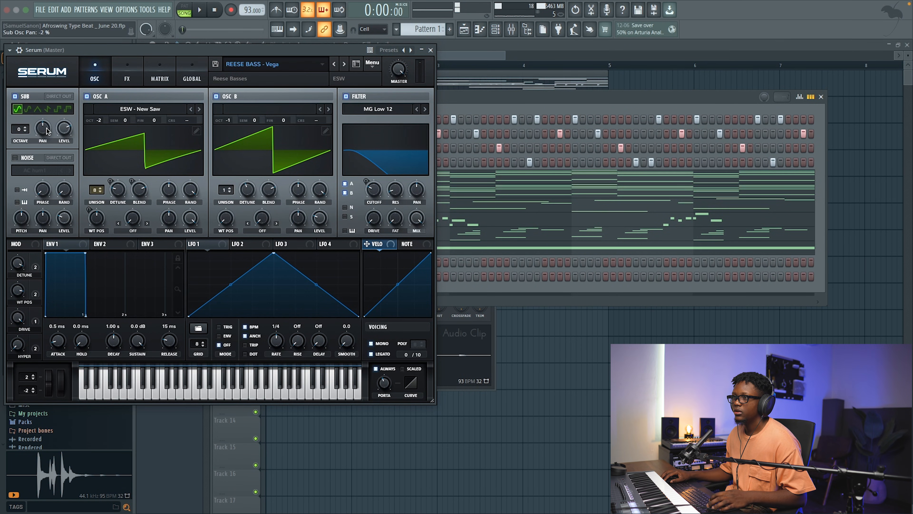
{"action": "left_click_drag", "start_coordinate": [48, 131], "coordinate": [48, 128]}
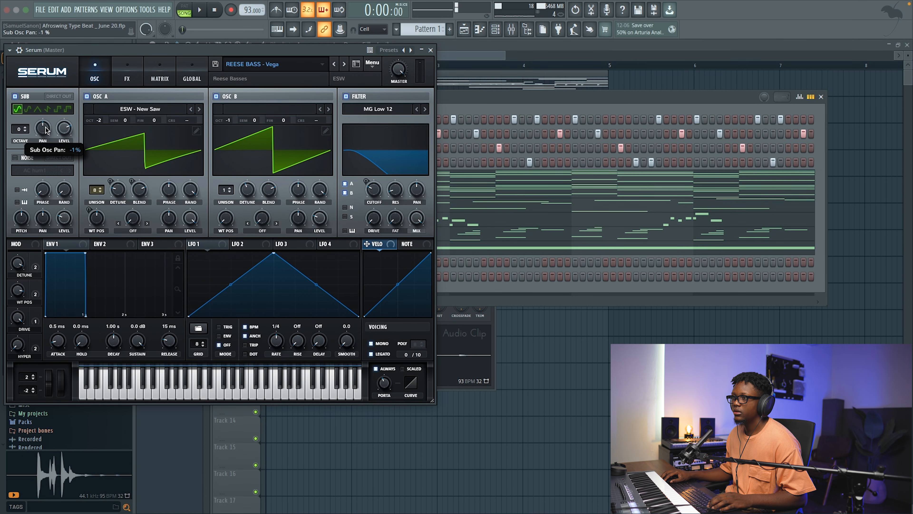
{"action": "left_click", "coordinate": [25, 132]}
{"action": "left_click", "coordinate": [25, 132]}
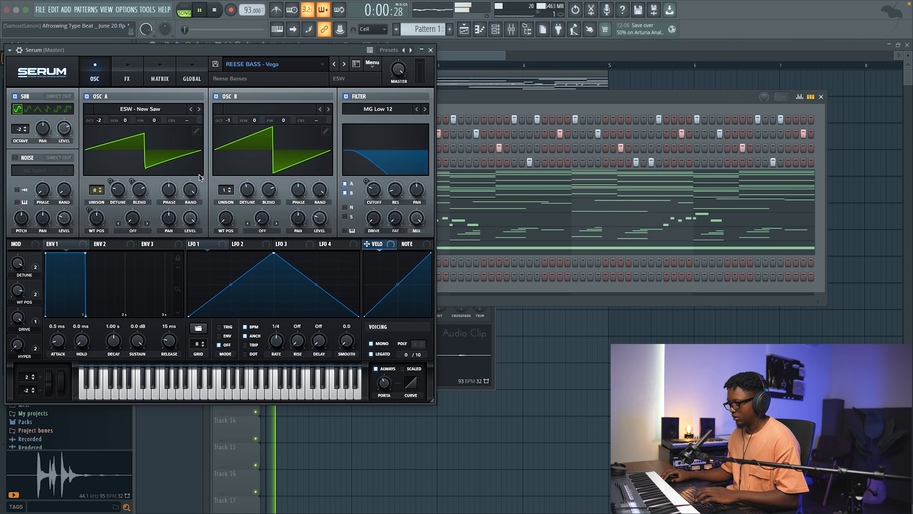
{"action": "left_click", "coordinate": [430, 50]}
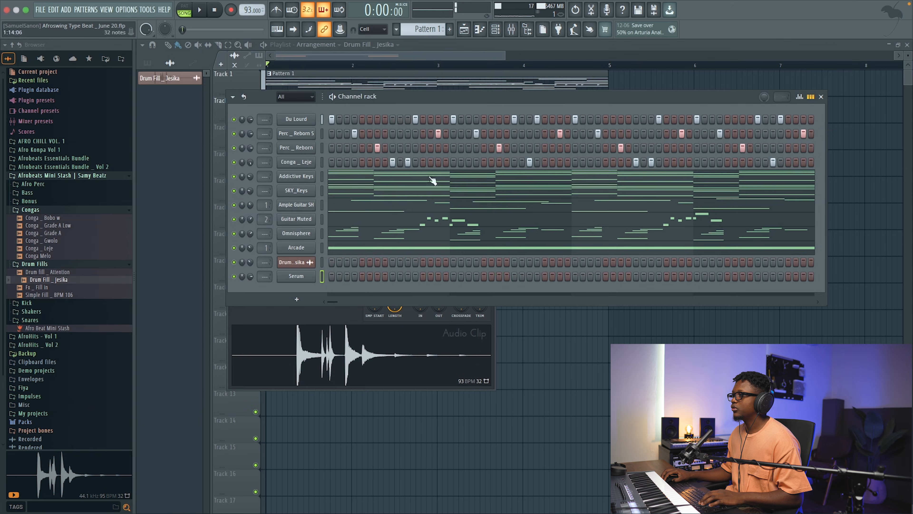
Step: Copy the lowest SKY_Keys notes (C4, G#3, F3, A#3) into Serum's piano roll and play them
{"action": "left_click", "coordinate": [395, 195]}
{"action": "left_click_drag", "start_coordinate": [164, 290], "coordinate": [185, 359]}
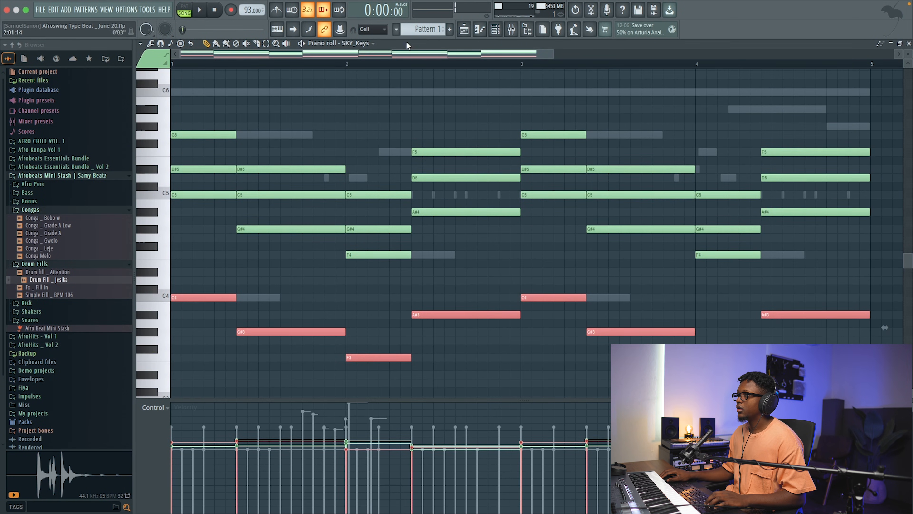
{"action": "left_click_drag", "start_coordinate": [428, 30], "coordinate": [431, 43]}
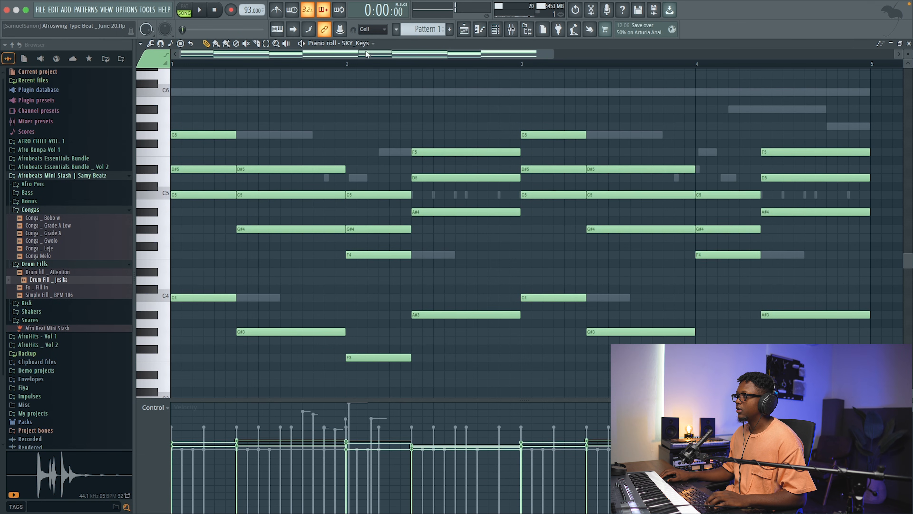
{"action": "left_click", "coordinate": [364, 44]}
{"action": "left_click", "coordinate": [370, 263]}
{"action": "key", "text": "space"}
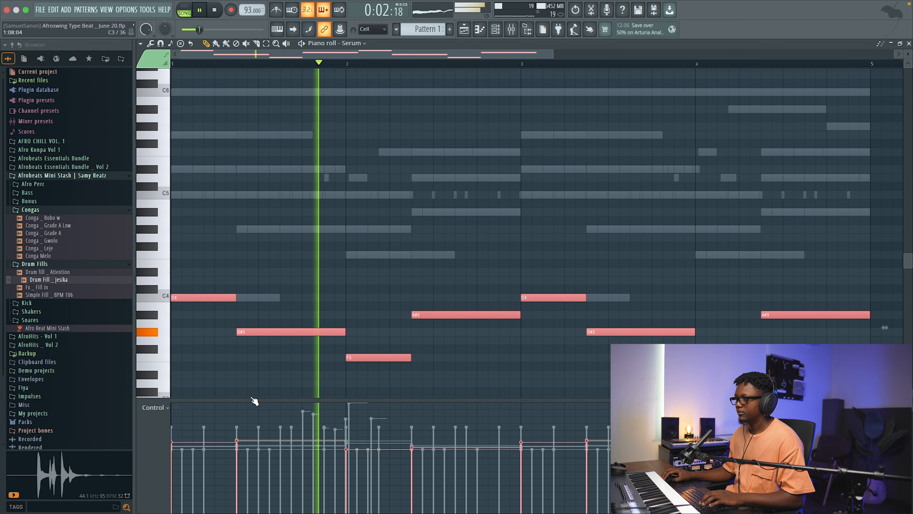
Step: Transpose Serum's bass notes up one octave, play them back, and close the piano roll
{"action": "key", "text": "space"}
{"action": "key", "text": "super+Up"}
{"action": "key", "text": "space"}
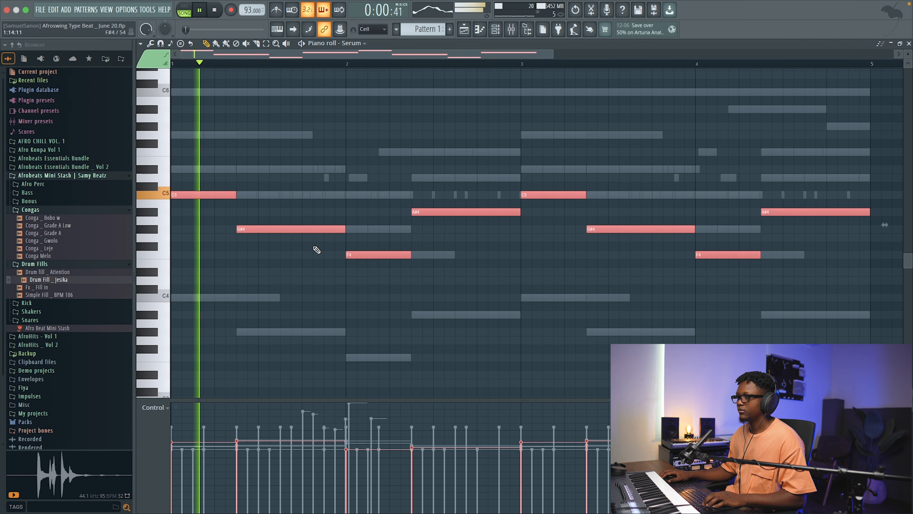
{"action": "scroll", "coordinate": [716, 92], "scroll_direction": "down", "scroll_amount": 2}
{"action": "left_click", "coordinate": [909, 43]}
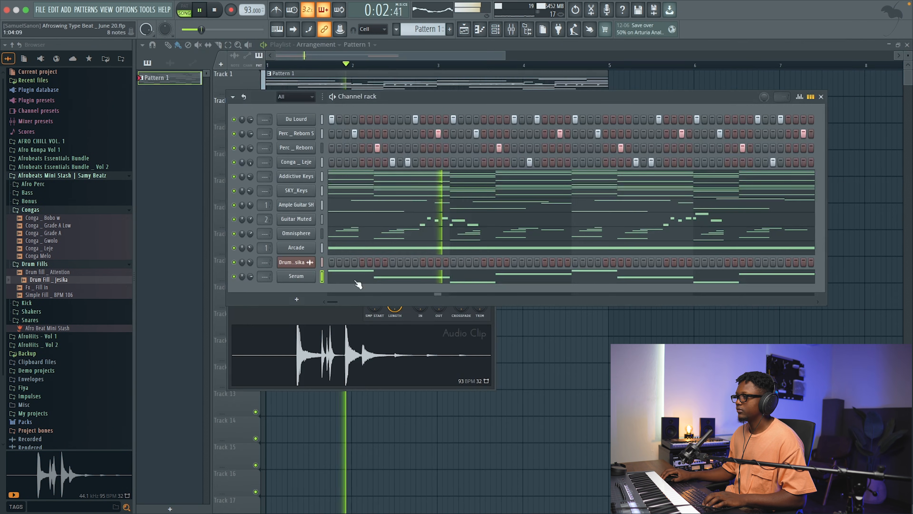
Step: Play the arrangement from the start and review the Serum bass notes in the piano roll
{"action": "key", "text": "space"}
{"action": "key", "text": "space"}
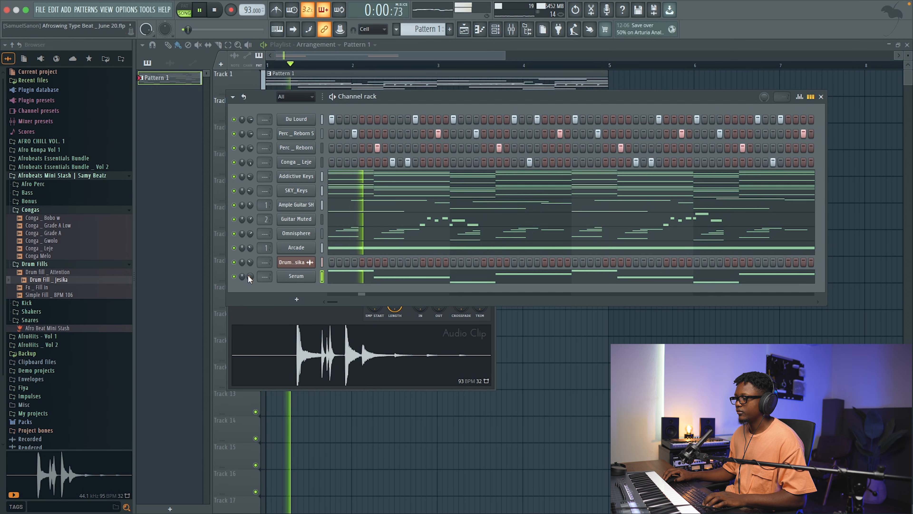
{"action": "left_click", "coordinate": [397, 280]}
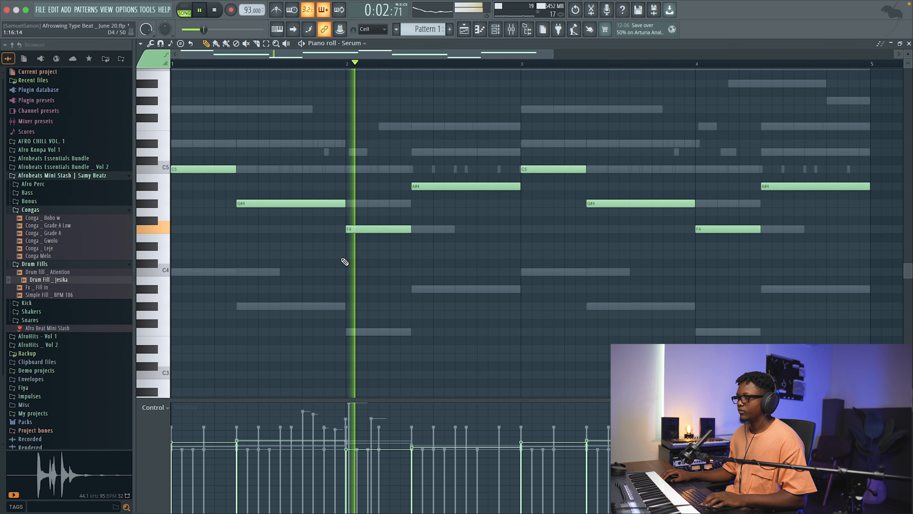
{"action": "key", "text": "space"}
{"action": "left_click_drag", "start_coordinate": [282, 230], "coordinate": [190, 142]}
{"action": "key", "text": "space"}
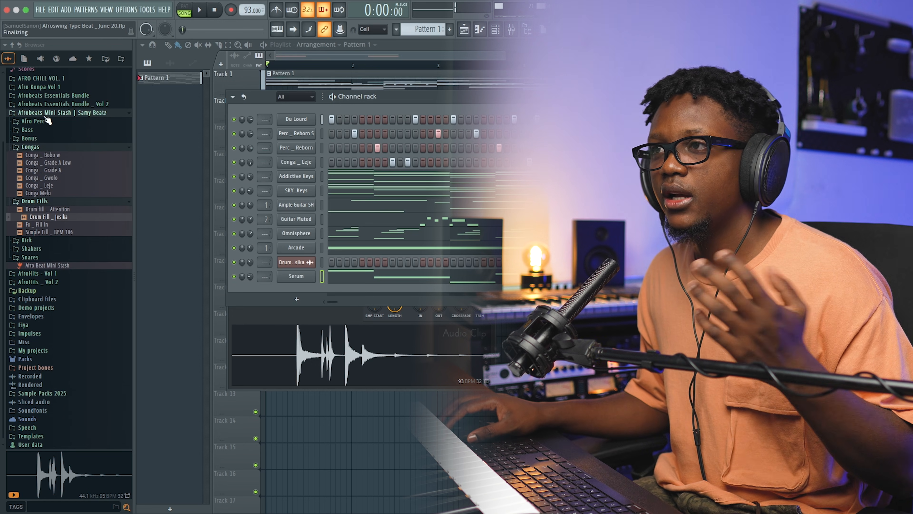
Step: Open the Fiya kit's Hi Hat folder and add the Always and Nana hi-hats to the channel rack
{"action": "left_click", "coordinate": [54, 112]}
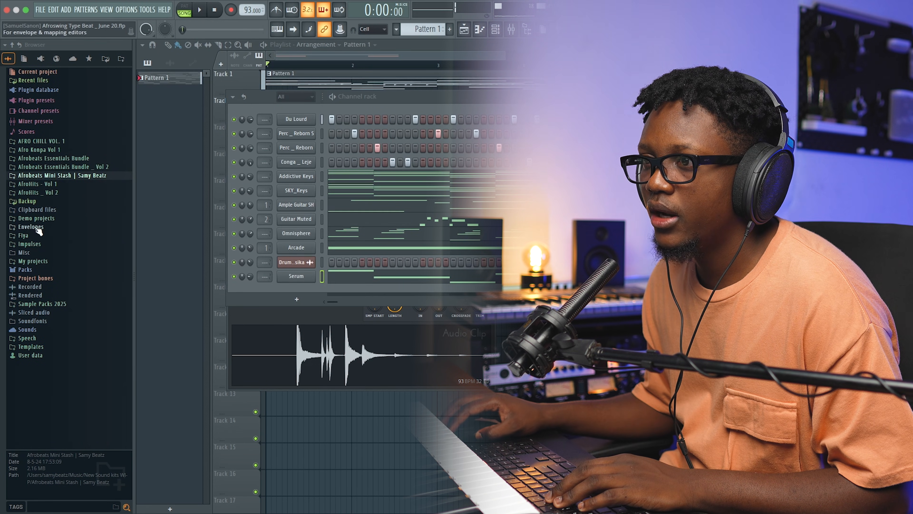
{"action": "left_click", "coordinate": [28, 235]}
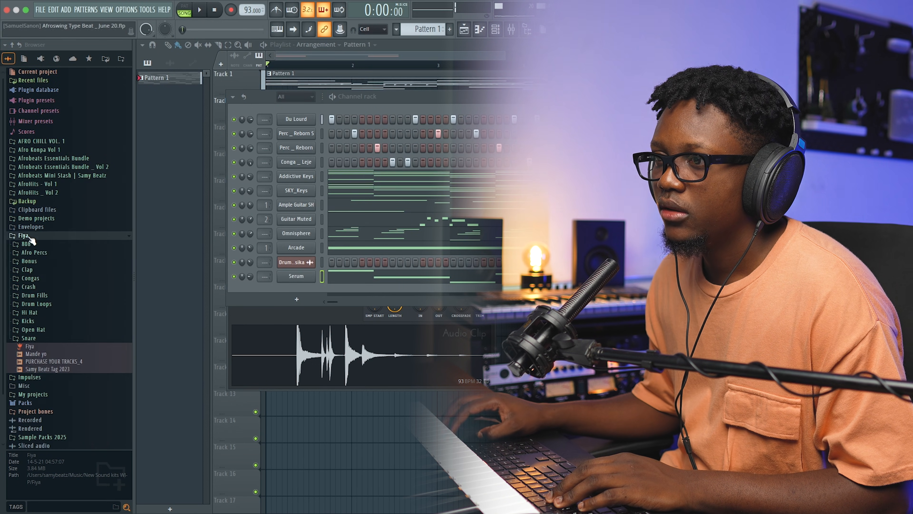
{"action": "left_click", "coordinate": [47, 313]}
{"action": "left_click_drag", "start_coordinate": [42, 322], "coordinate": [294, 303]}
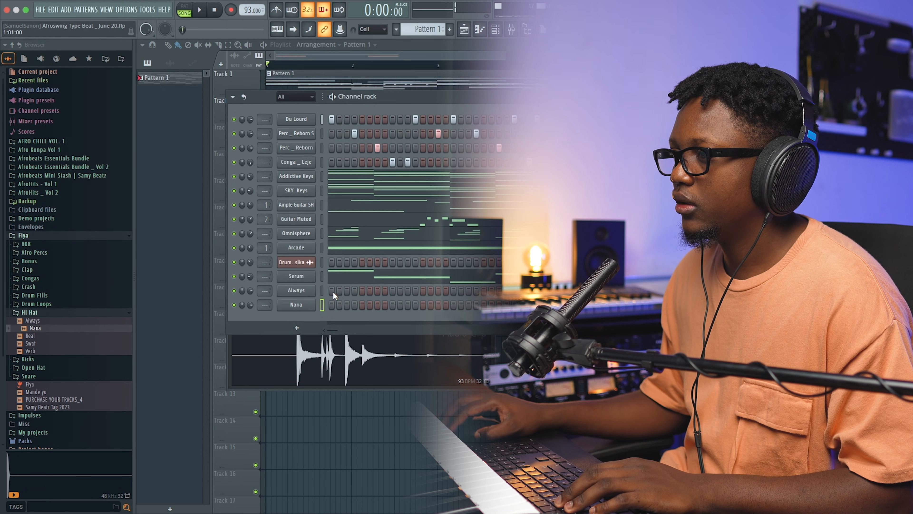
Step: Program Always hi-hat hits on steps 1, 4 and 7, play them, and check them in the piano roll
{"action": "left_click", "coordinate": [332, 290]}
{"action": "key", "text": "space"}
{"action": "left_click", "coordinate": [354, 291]}
{"action": "left_click", "coordinate": [377, 290]}
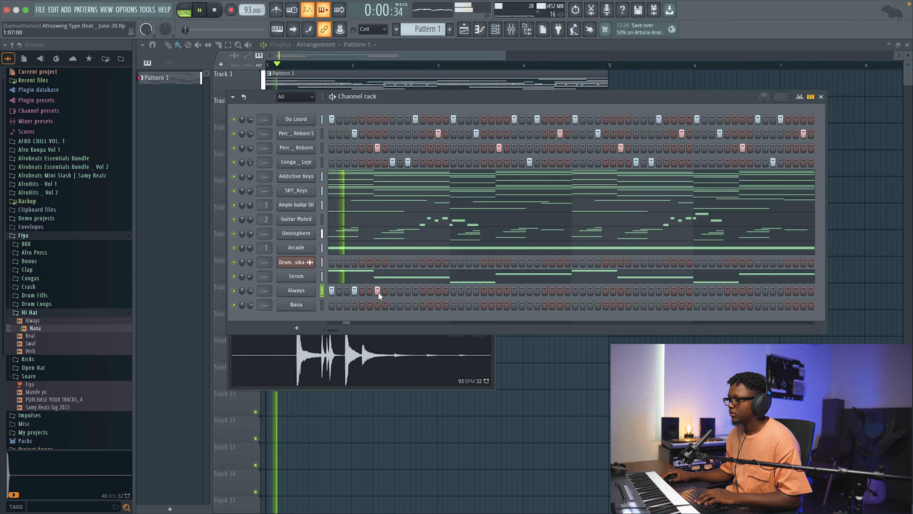
{"action": "key", "text": "space"}
{"action": "right_click", "coordinate": [300, 295]}
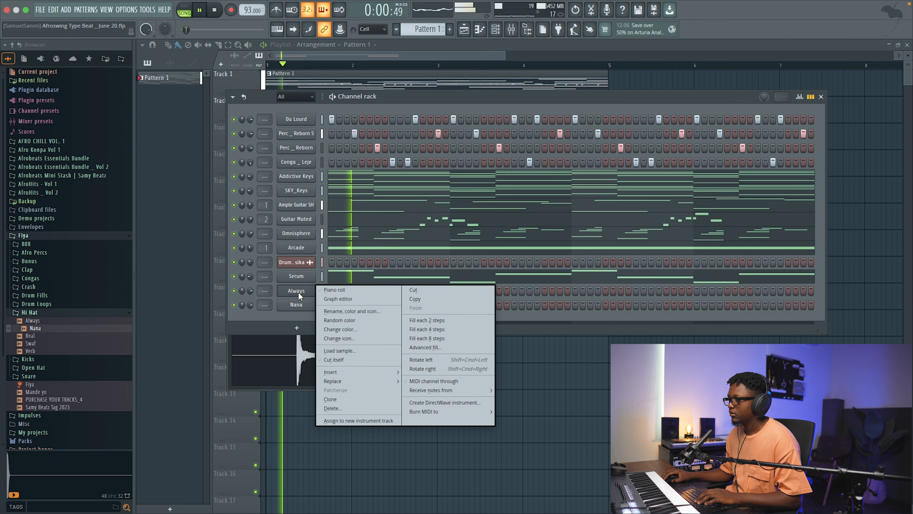
{"action": "left_click", "coordinate": [331, 290]}
{"action": "key", "text": "space"}
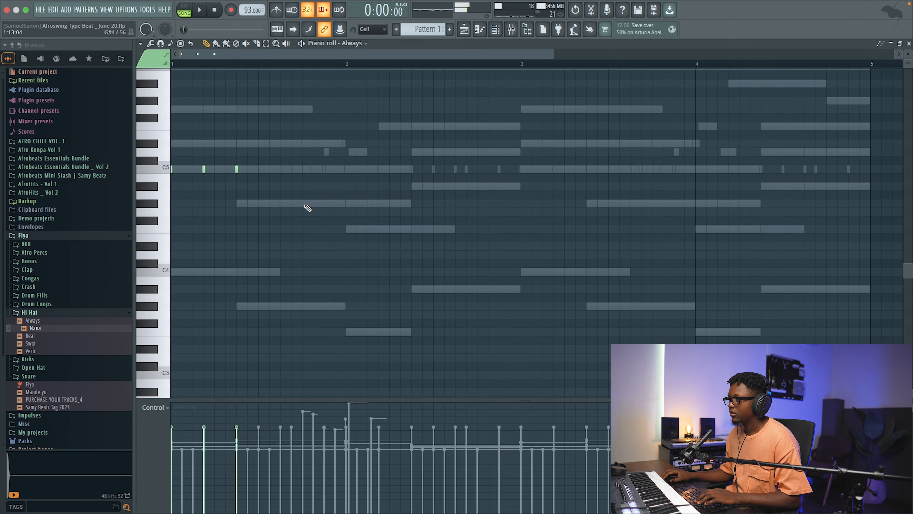
{"action": "left_click", "coordinate": [908, 44]}
{"action": "key", "text": "space"}
Step: Program Nana hi-hat hits on steps 5–7, 13–15, 21–23 and 29–31, and open Nana's piano roll
{"action": "left_click", "coordinate": [377, 305]}
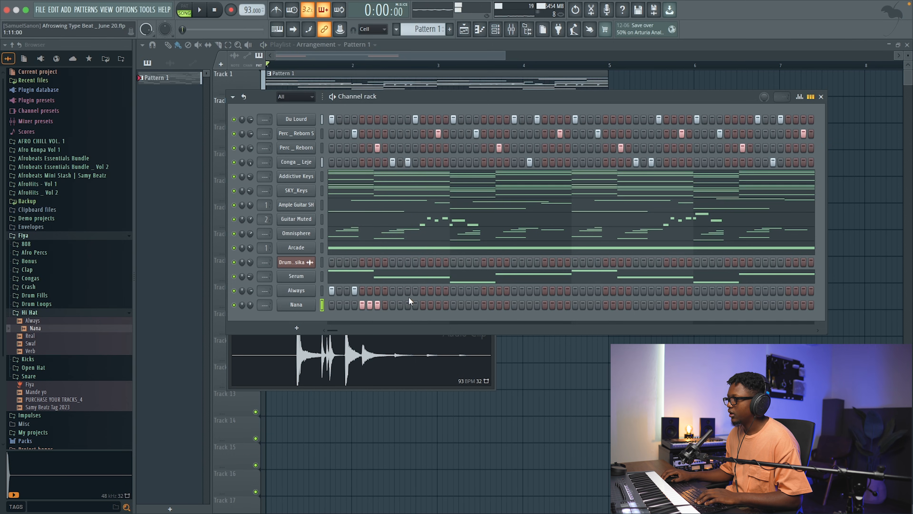
{"action": "key", "text": "space"}
{"action": "left_click", "coordinate": [484, 305]}
{"action": "left_click", "coordinate": [491, 304]}
{"action": "left_click", "coordinate": [499, 304]}
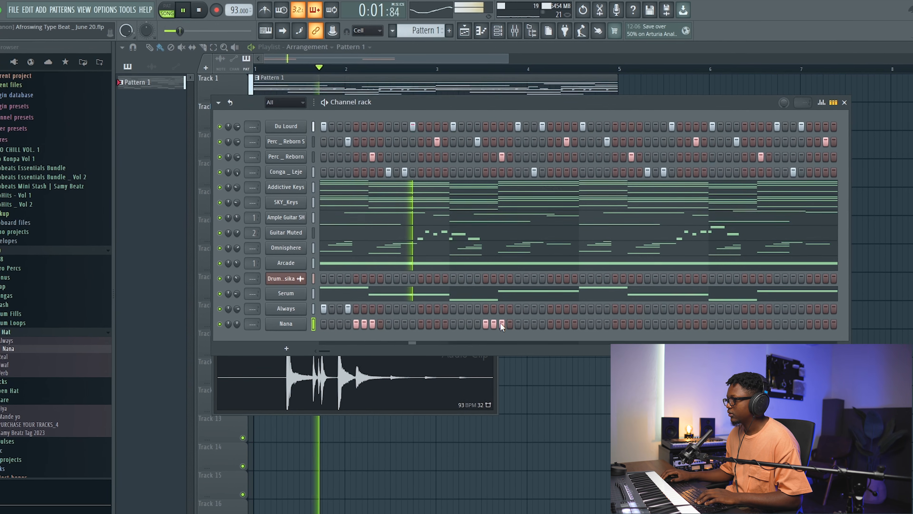
{"action": "left_click", "coordinate": [421, 323]}
{"action": "left_click", "coordinate": [429, 323]}
{"action": "left_click", "coordinate": [437, 324]}
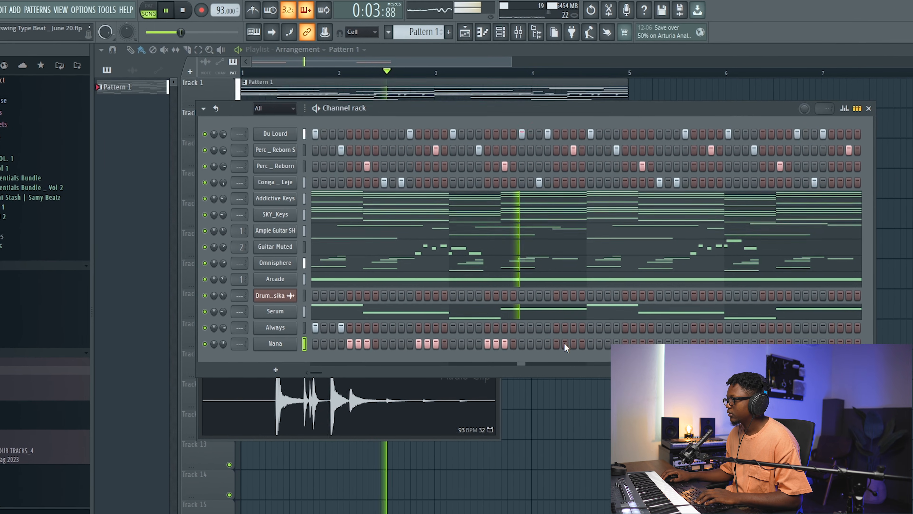
{"action": "left_click", "coordinate": [556, 343]}
{"action": "left_click", "coordinate": [565, 343]}
{"action": "left_click", "coordinate": [573, 343]}
{"action": "key", "text": "space"}
{"action": "right_click", "coordinate": [276, 343]}
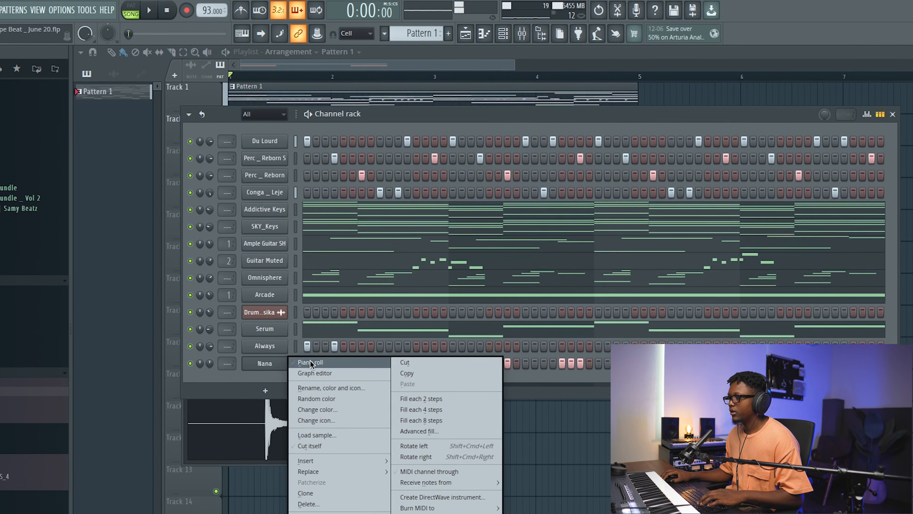
{"action": "left_click", "coordinate": [309, 361]}
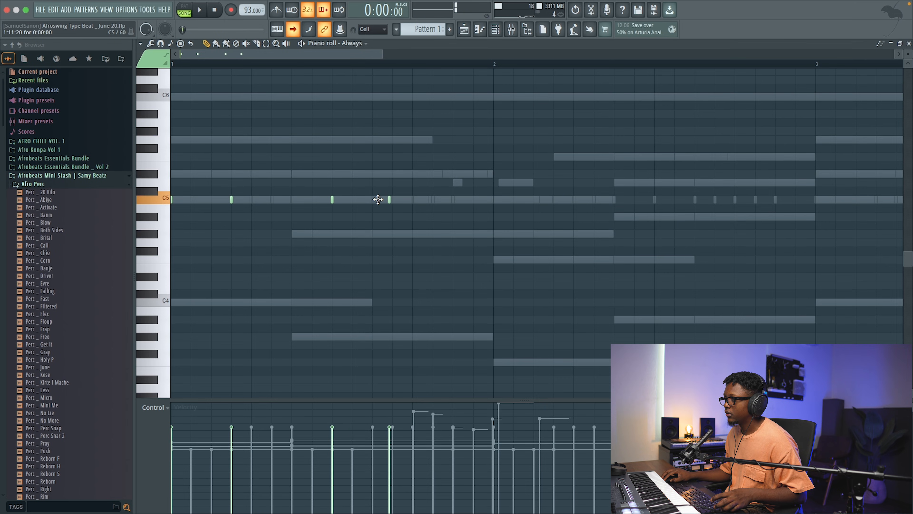
Step: Nudge the fourth Always hit slightly earlier and add C5 hits on steps 13 and 15 of bar 1
{"action": "left_click_drag", "start_coordinate": [379, 208], "coordinate": [379, 199]}
{"action": "key", "text": "space"}
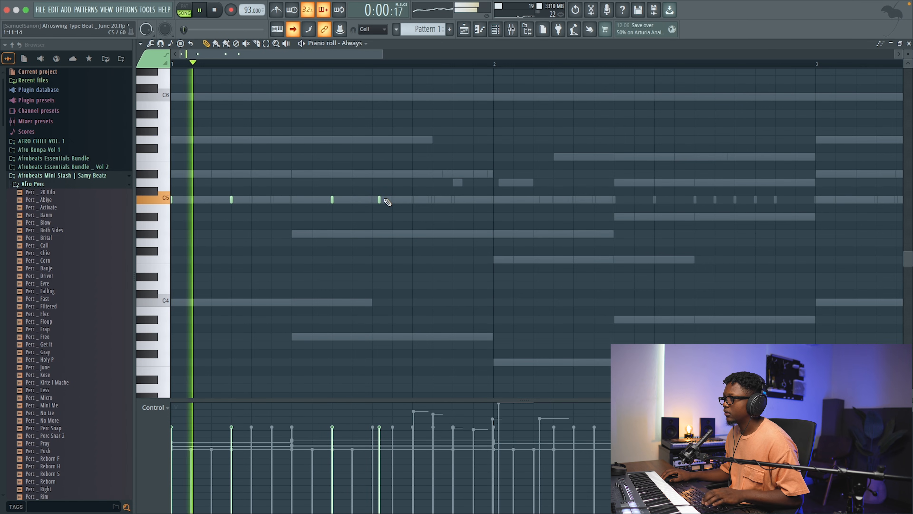
{"action": "key", "text": "space"}
{"action": "key", "text": "space"}
{"action": "left_click", "coordinate": [412, 200]}
{"action": "left_click", "coordinate": [452, 199]}
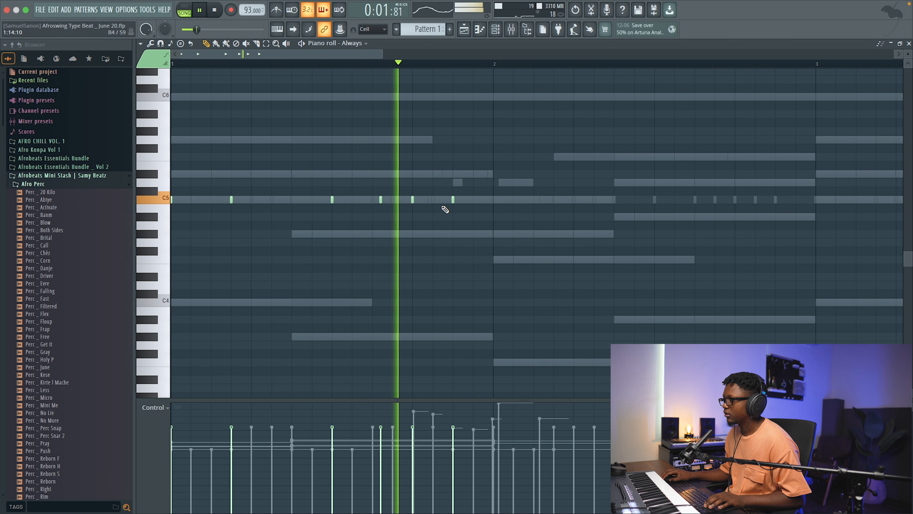
Step: Try several earlier and later off-grid timings for the fourth Always hit in bar 1, playing back the positions
{"action": "left_click_drag", "start_coordinate": [381, 199], "coordinate": [379, 199]}
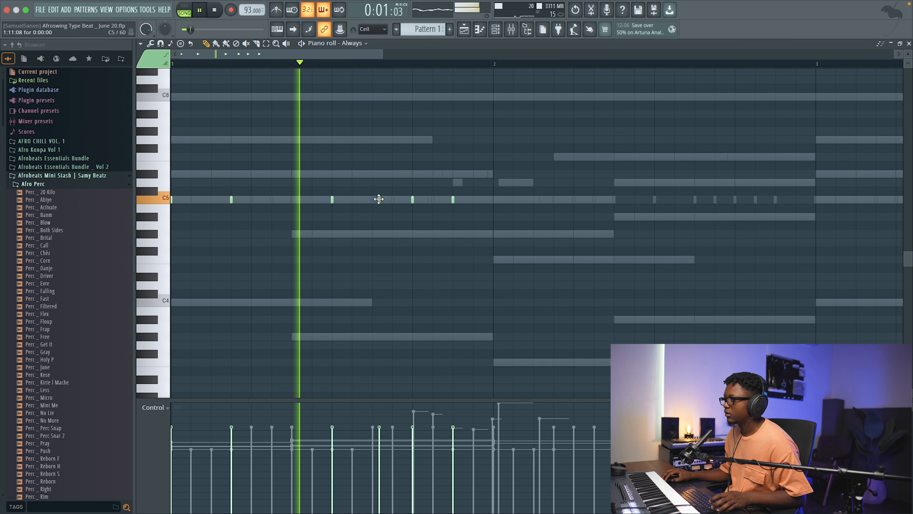
{"action": "key", "text": "space"}
{"action": "left_click_drag", "start_coordinate": [379, 198], "coordinate": [387, 199]}
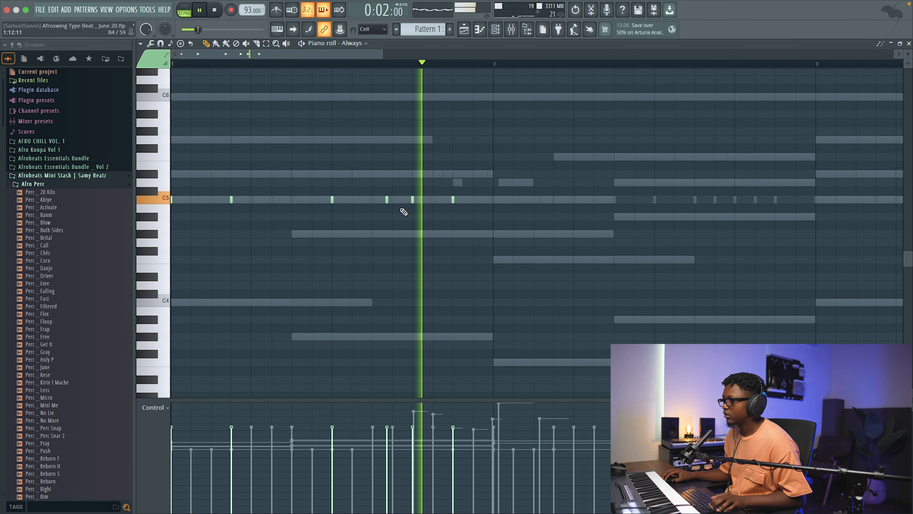
{"action": "left_click_drag", "start_coordinate": [387, 199], "coordinate": [398, 200]}
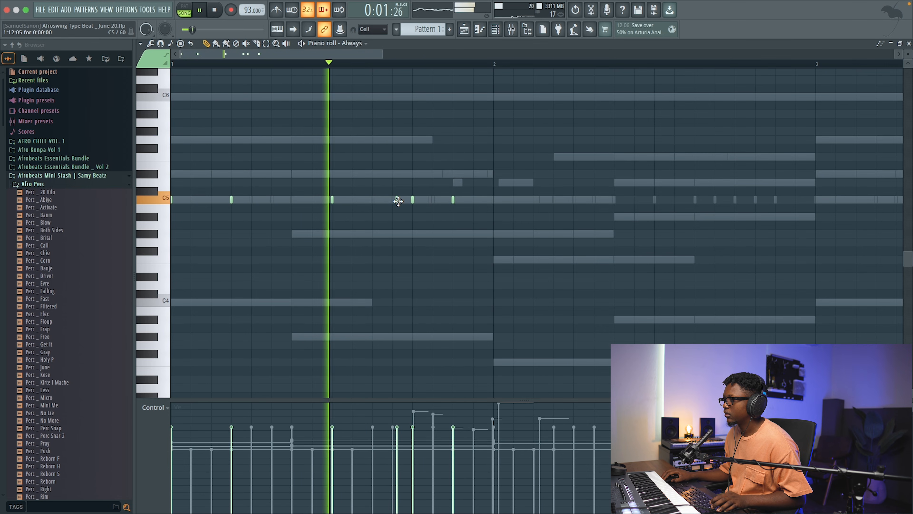
{"action": "key", "text": "space"}
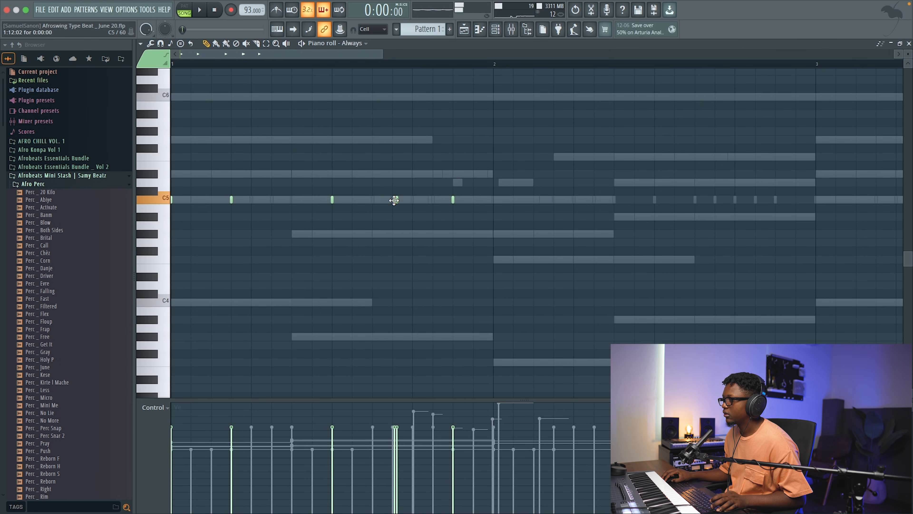
{"action": "key", "text": "space"}
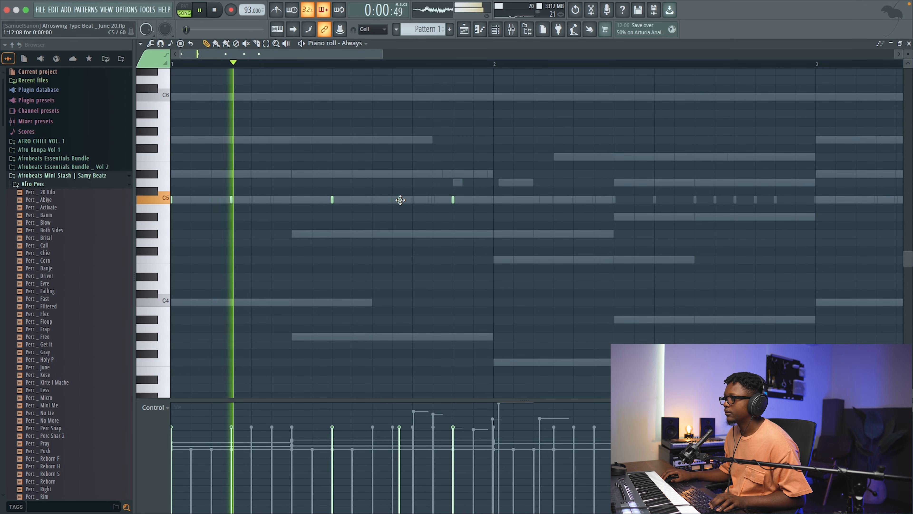
{"action": "key", "text": "space"}
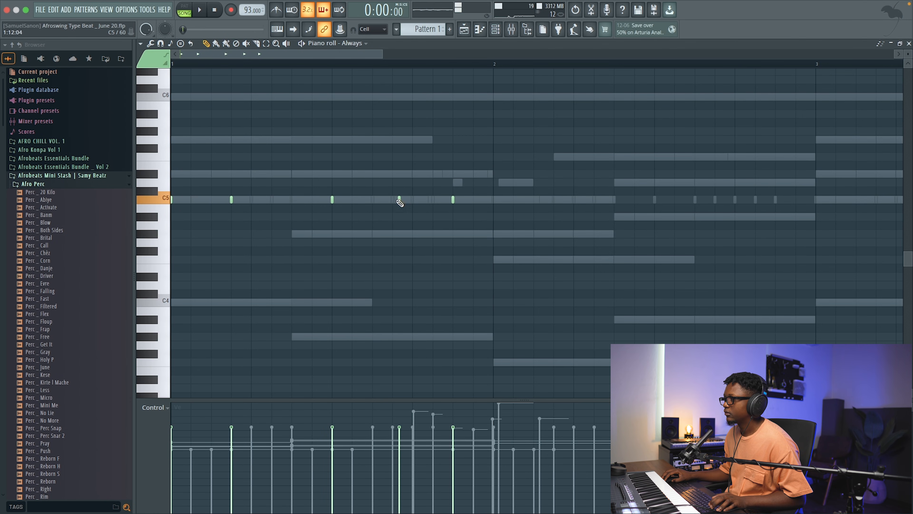
{"action": "key", "text": "space"}
{"action": "left_click_drag", "start_coordinate": [398, 200], "coordinate": [418, 200]}
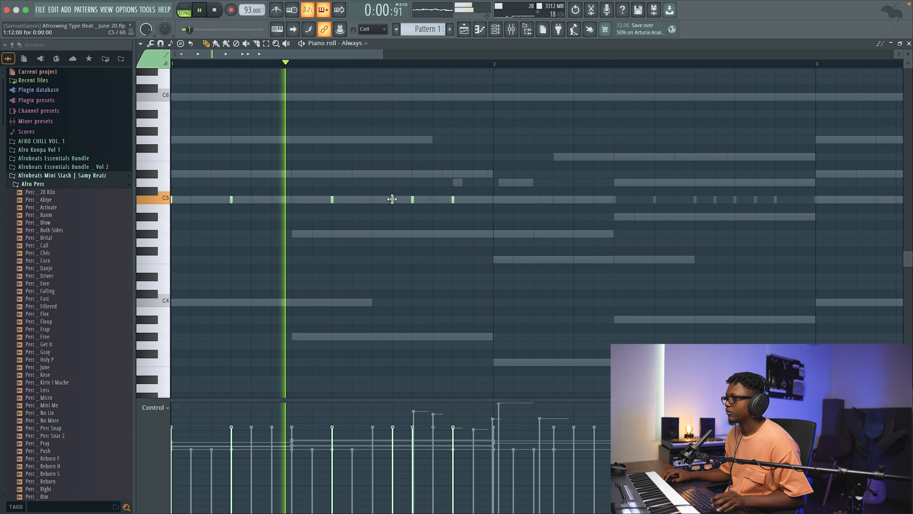
{"action": "key", "text": "space"}
{"action": "key", "text": "space"}
{"action": "left_click_drag", "start_coordinate": [398, 198], "coordinate": [377, 198]}
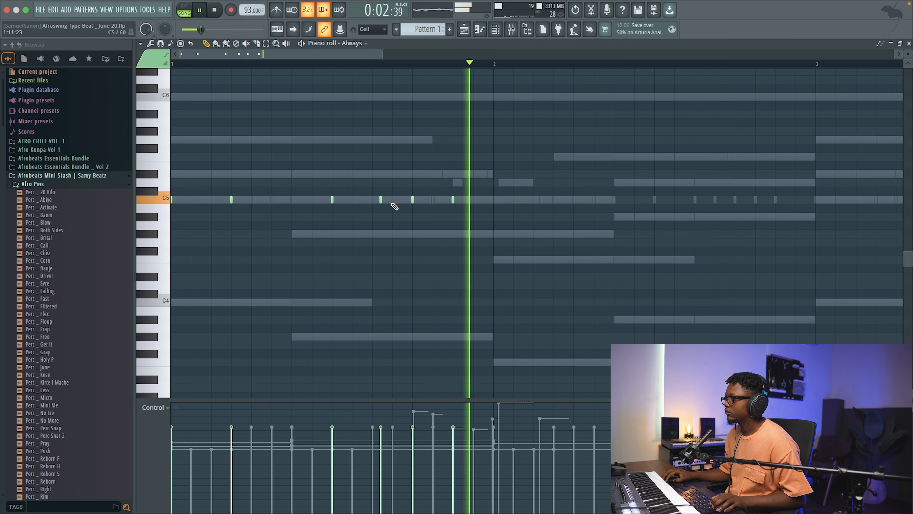
Step: Nudge the fourth Always hit in bar 1 slightly earlier and save the project
{"action": "left_click_drag", "start_coordinate": [382, 54], "coordinate": [334, 77]}
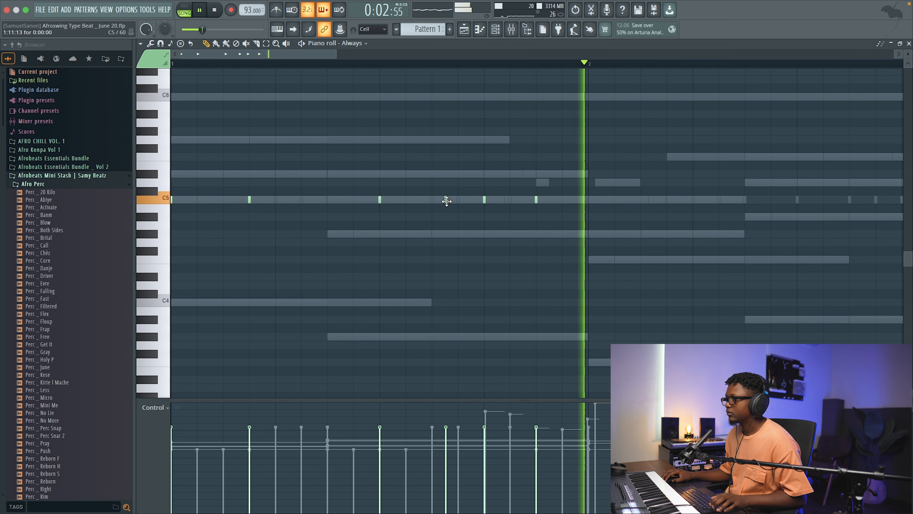
{"action": "left_click_drag", "start_coordinate": [446, 201], "coordinate": [441, 201]}
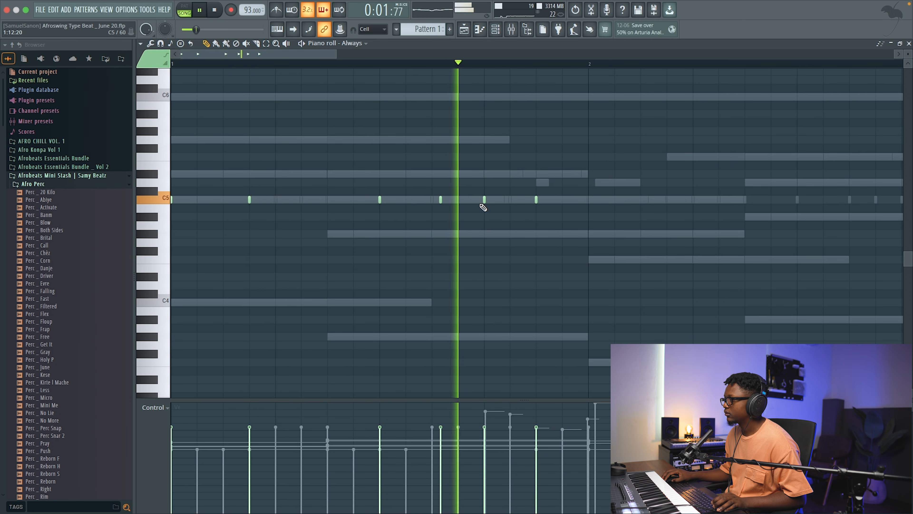
{"action": "key", "text": "ctrl+s"}
{"action": "key", "text": "space"}
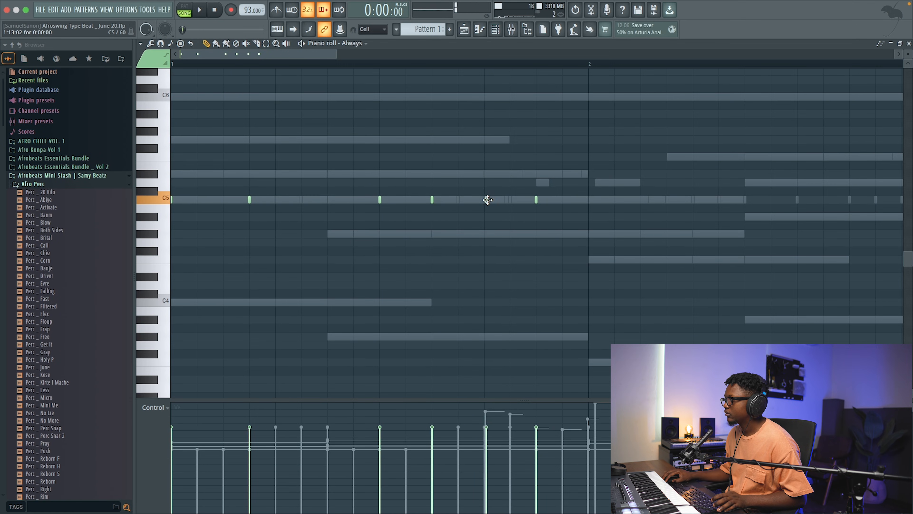
Step: Shift the fifth Always hit about half a step past step 13, move the fourth hit to step 12, and play them
{"action": "key", "text": "space"}
{"action": "left_click_drag", "start_coordinate": [491, 198], "coordinate": [497, 199]}
{"action": "left_click_drag", "start_coordinate": [434, 198], "coordinate": [458, 200]}
{"action": "key", "text": "space"}
{"action": "key", "text": "space"}
Step: Duplicate bar 1's Always hits into bar 2 and delete the fifth hit of the copy
{"action": "left_click_drag", "start_coordinate": [590, 66], "coordinate": [116, 146]}
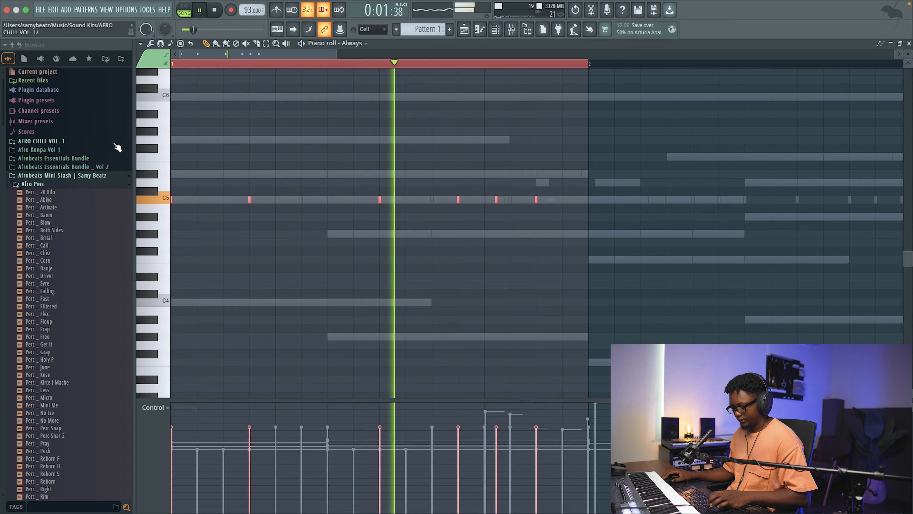
{"action": "key", "text": "super+b"}
{"action": "right_click", "coordinate": [770, 199]}
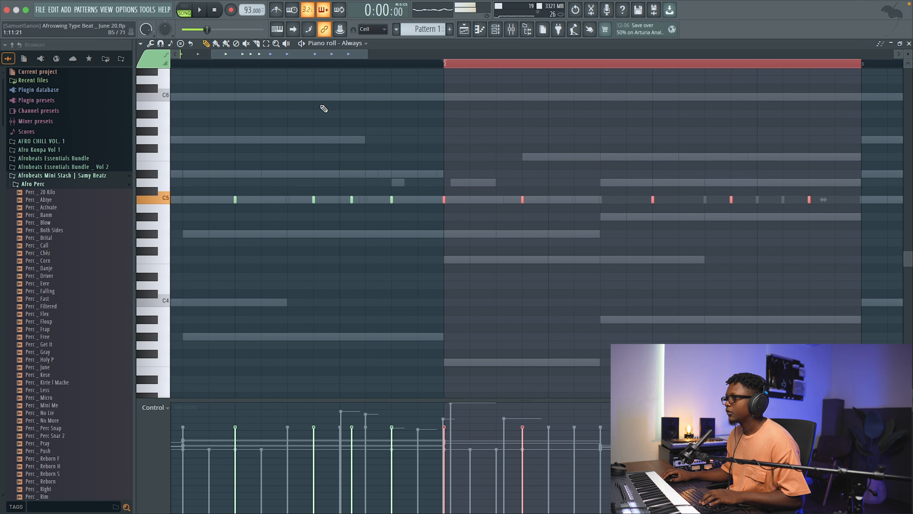
{"action": "left_click", "coordinate": [444, 64]}
Step: Duplicate the two-bar Always hi-hat pattern into bars 3 and 4
{"action": "left_click_drag", "start_coordinate": [367, 51], "coordinate": [591, 52]}
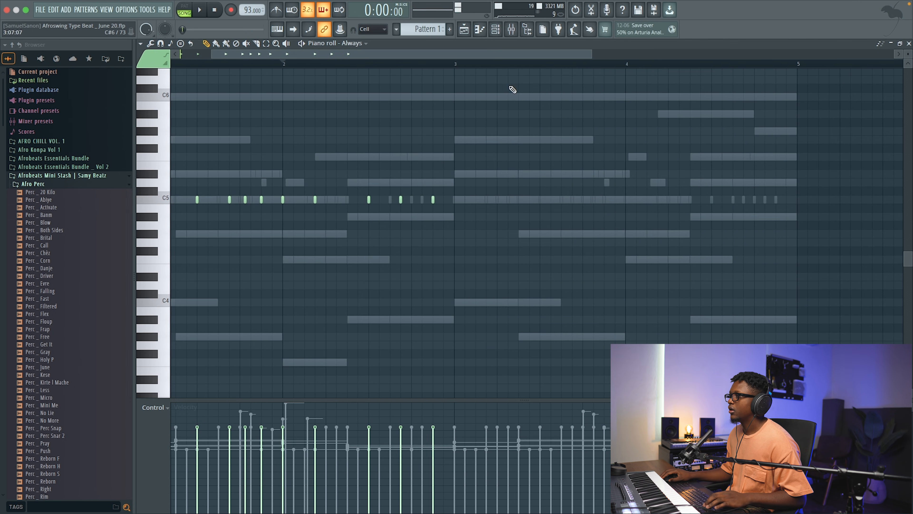
{"action": "left_click_drag", "start_coordinate": [445, 67], "coordinate": [151, 149]}
{"action": "key", "text": "super+b"}
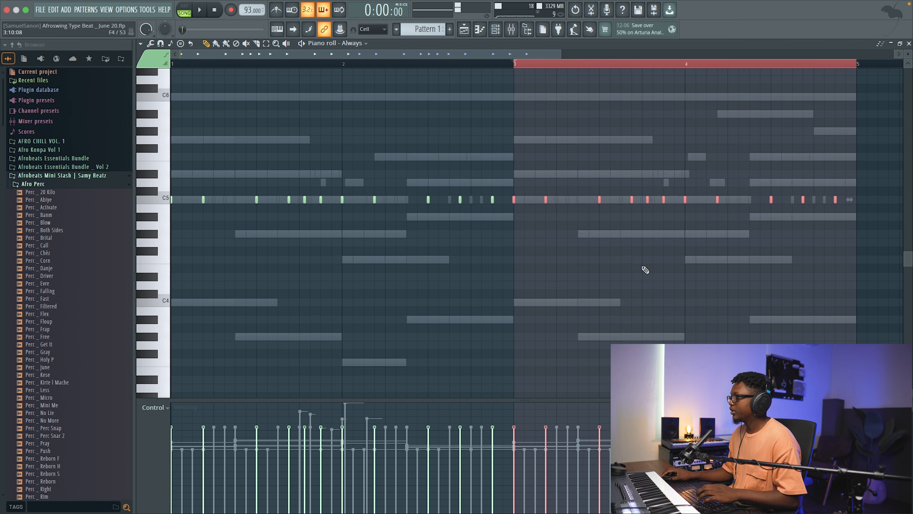
Step: Replace bar 4's last Always hit with three C5 hits across beat 4 at 1/3 beat snap, and close the piano roll
{"action": "scroll", "coordinate": [534, 222], "scroll_direction": "right", "scroll_amount": 5}
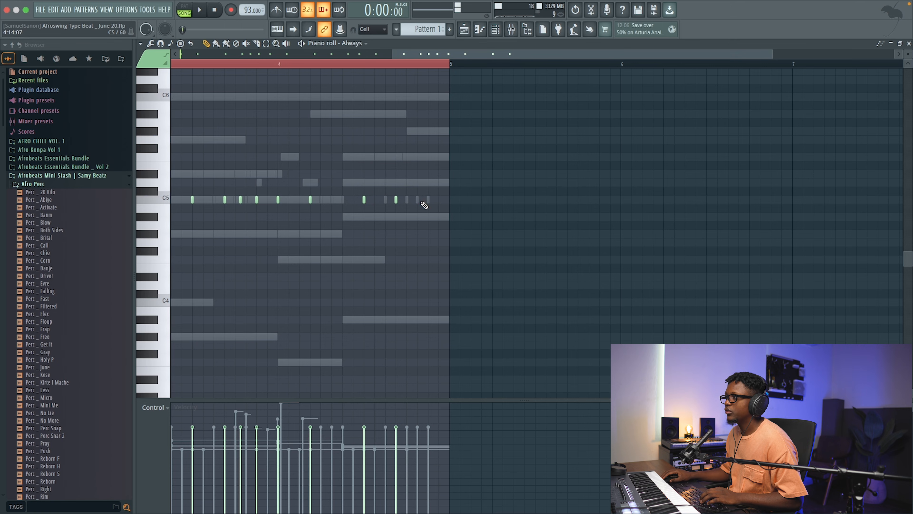
{"action": "left_click", "coordinate": [382, 31]}
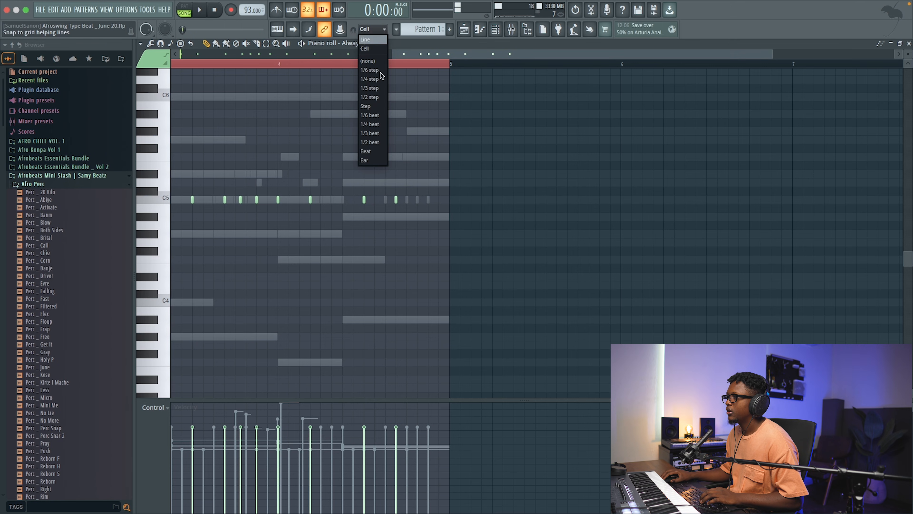
{"action": "left_click", "coordinate": [372, 134]}
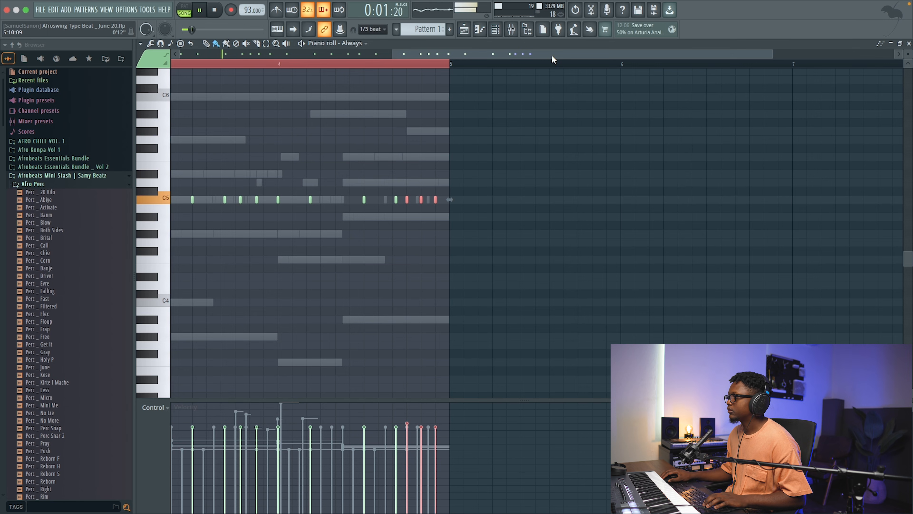
{"action": "left_click_drag", "start_coordinate": [561, 57], "coordinate": [708, 69]}
{"action": "key", "text": "Escape"}
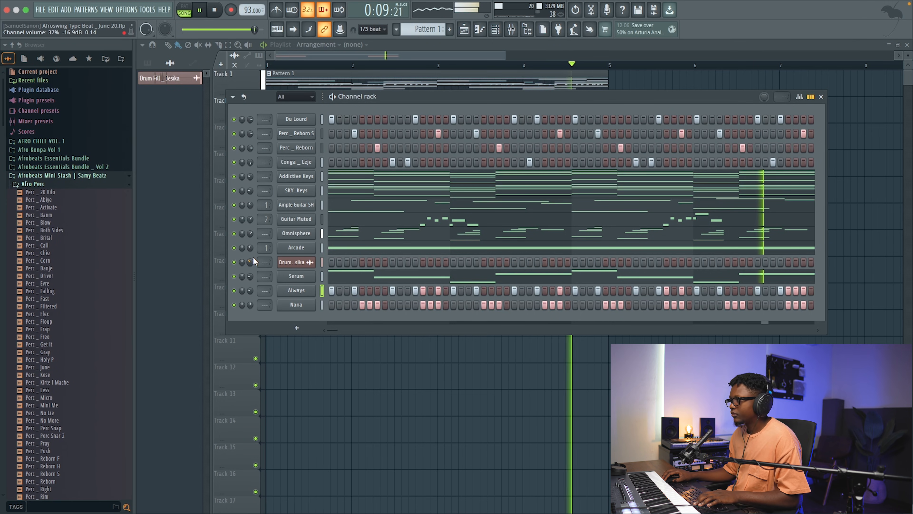
{"action": "scroll", "coordinate": [253, 258], "scroll_direction": "down", "scroll_amount": 1}
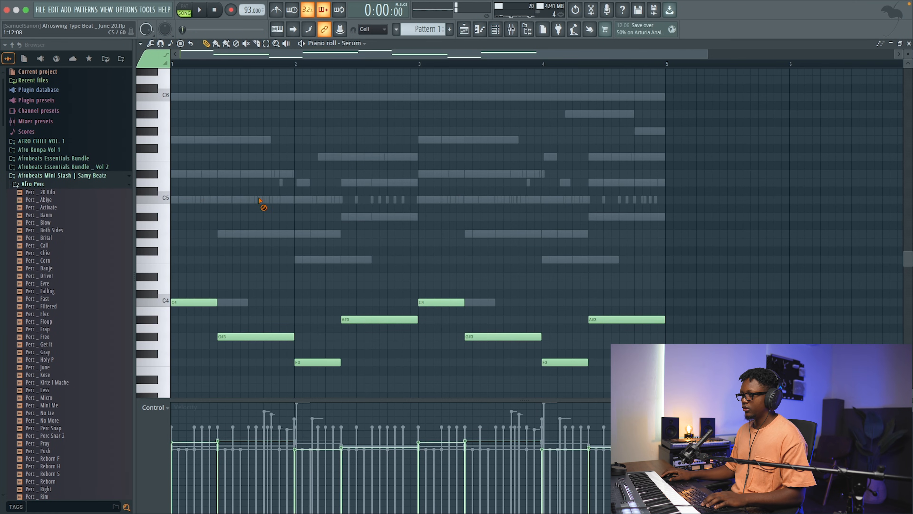
Step: Raise the Serum bass note F3 in bar 2 to F4 and add a short A#4 note on step 12 of that bar
{"action": "key", "text": "space"}
{"action": "left_click", "coordinate": [319, 362]}
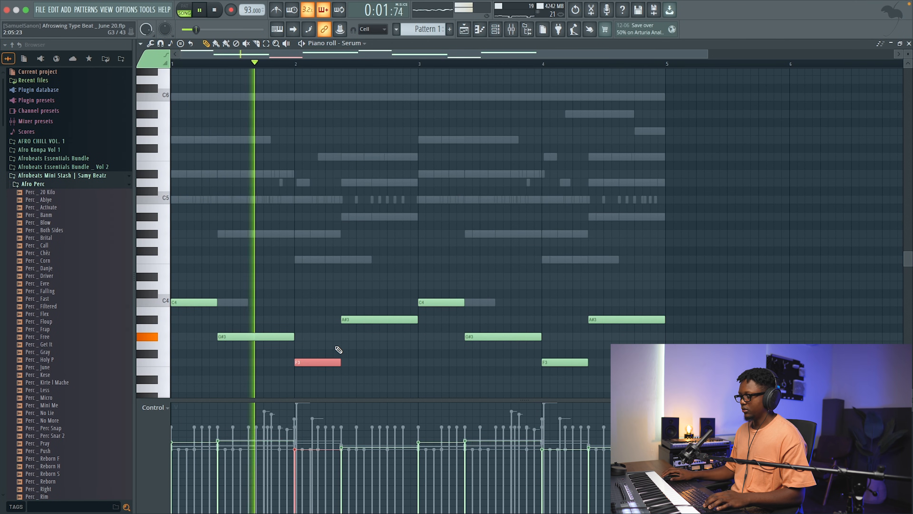
{"action": "key", "text": "ctrl+Up"}
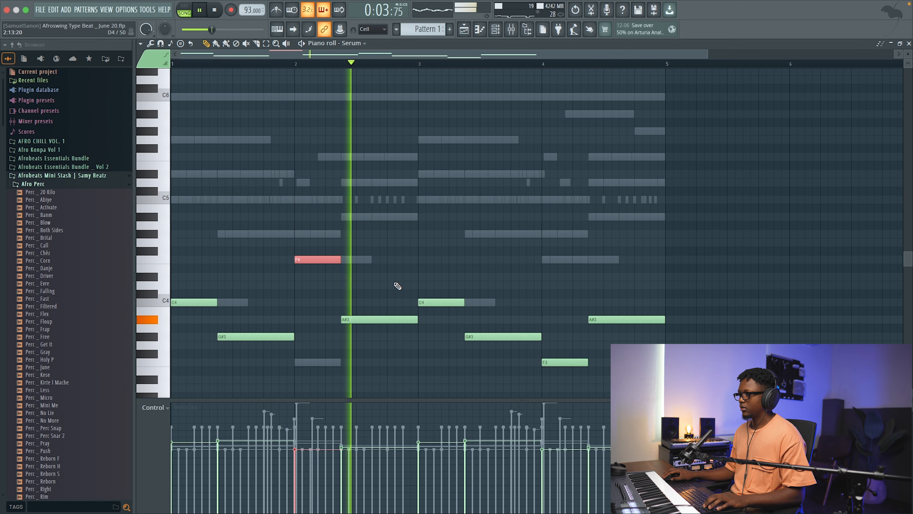
{"action": "key", "text": "space"}
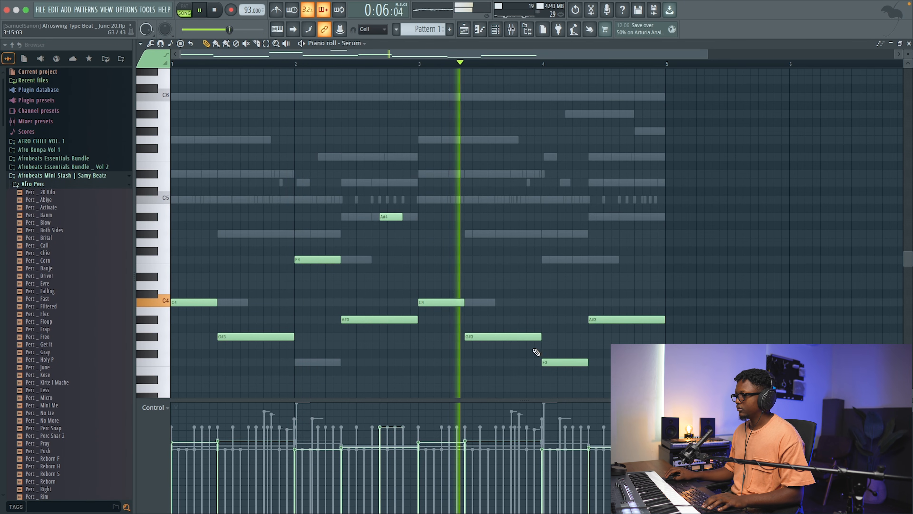
Step: Raise the Serum bass notes F3 and A#3 in bar 4 by an octave and close the piano roll
{"action": "left_click", "coordinate": [575, 371]}
{"action": "key", "text": "space"}
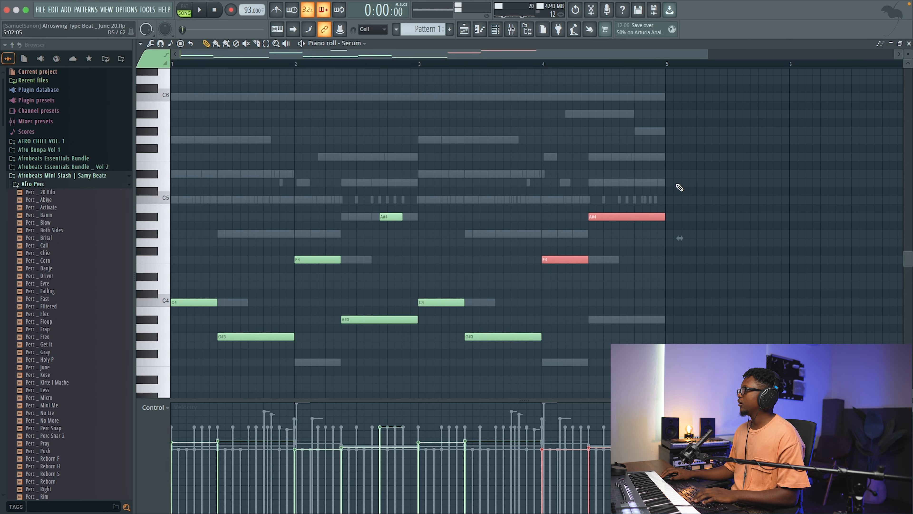
{"action": "left_click", "coordinate": [909, 43]}
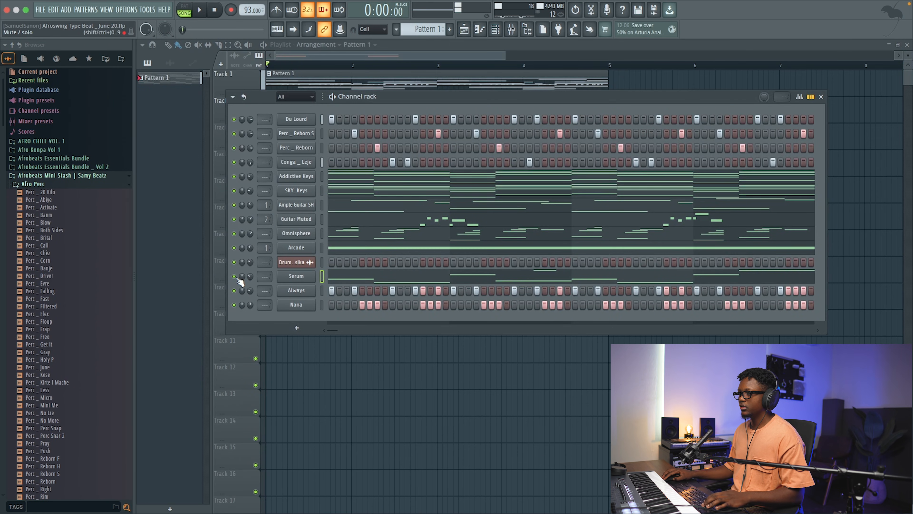
Step: Open Serum, set oscillator A's unison to 9, and compare oscillators A and B by switching them off and on
{"action": "left_click", "coordinate": [290, 280]}
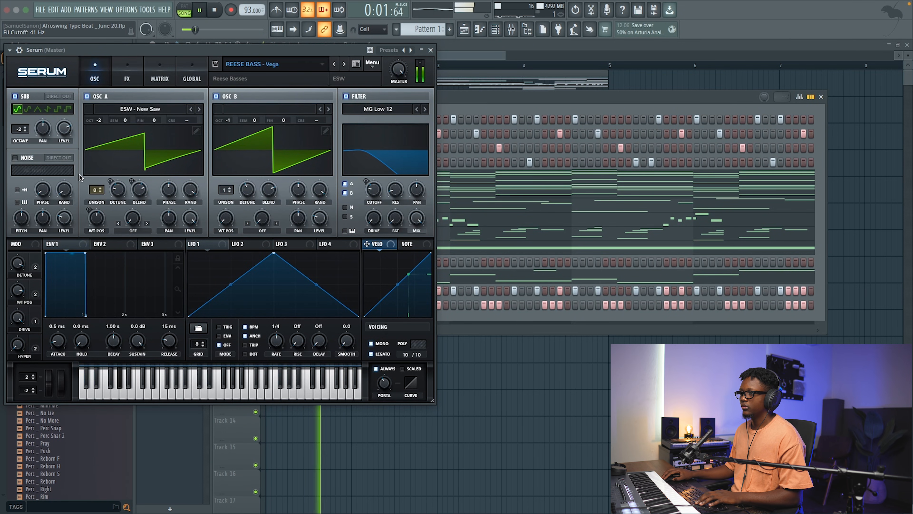
{"action": "left_click", "coordinate": [100, 189]}
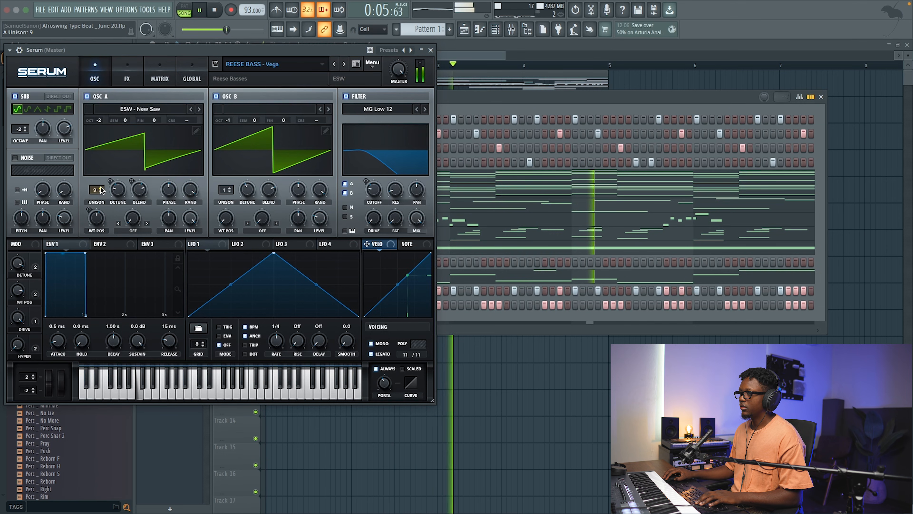
{"action": "left_click", "coordinate": [217, 96]}
{"action": "left_click", "coordinate": [217, 95]}
{"action": "left_click", "coordinate": [87, 96]}
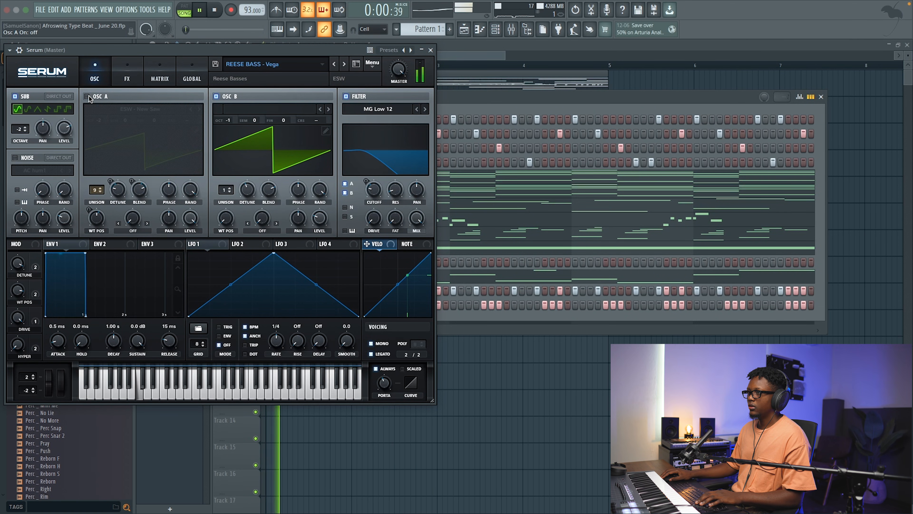
{"action": "left_click", "coordinate": [217, 96]}
{"action": "left_click", "coordinate": [216, 96]}
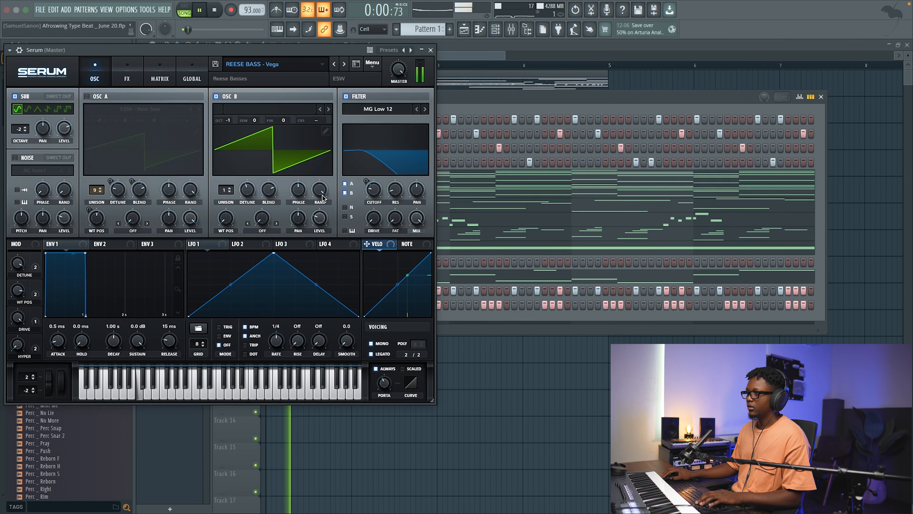
{"action": "left_click", "coordinate": [88, 96]}
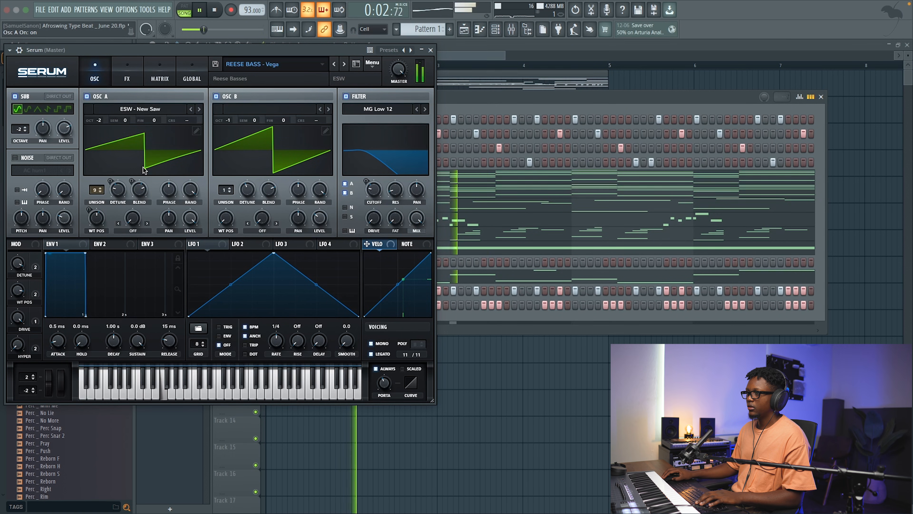
Step: Lower Serum's oscillator A level to 69% and close the synth
{"action": "left_click_drag", "start_coordinate": [190, 215], "coordinate": [193, 249]}
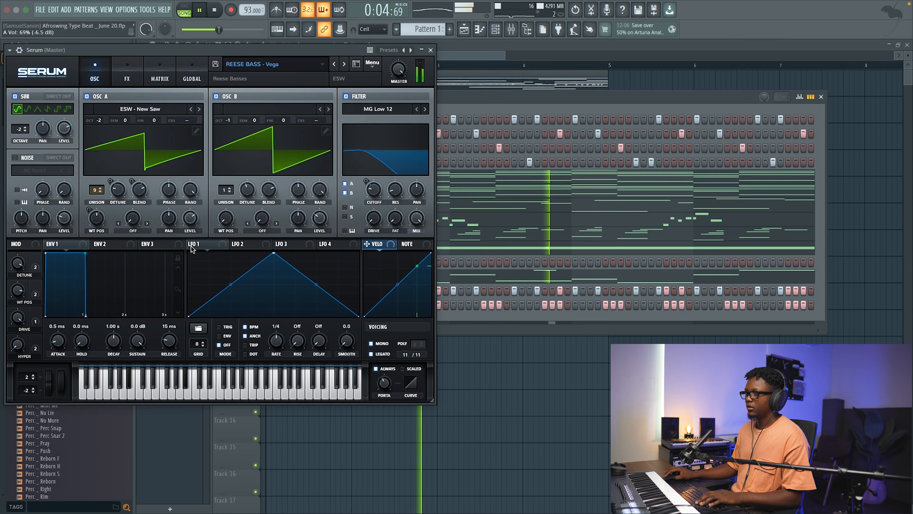
{"action": "key", "text": "space"}
{"action": "left_click", "coordinate": [430, 50]}
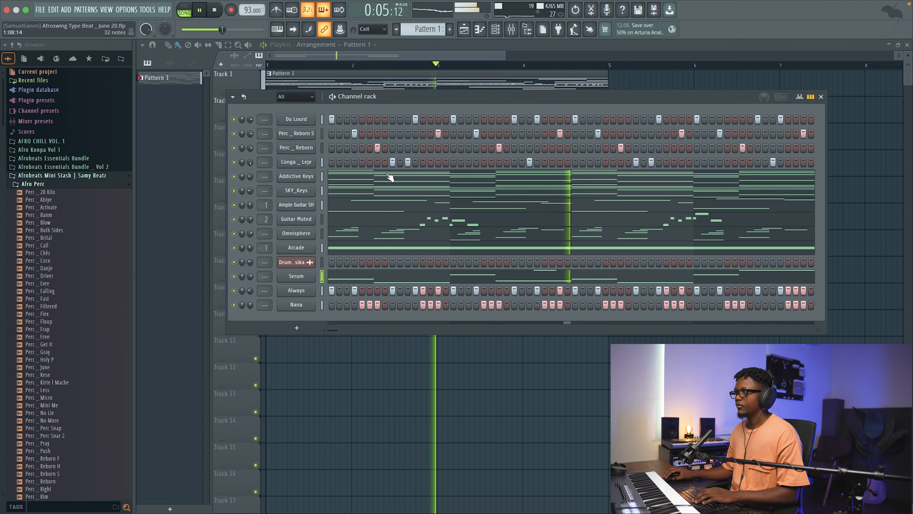
Step: Load Cradle The God Particle into slot 4 of the Master mixer track and play the beat through it
{"action": "left_click", "coordinate": [512, 31]}
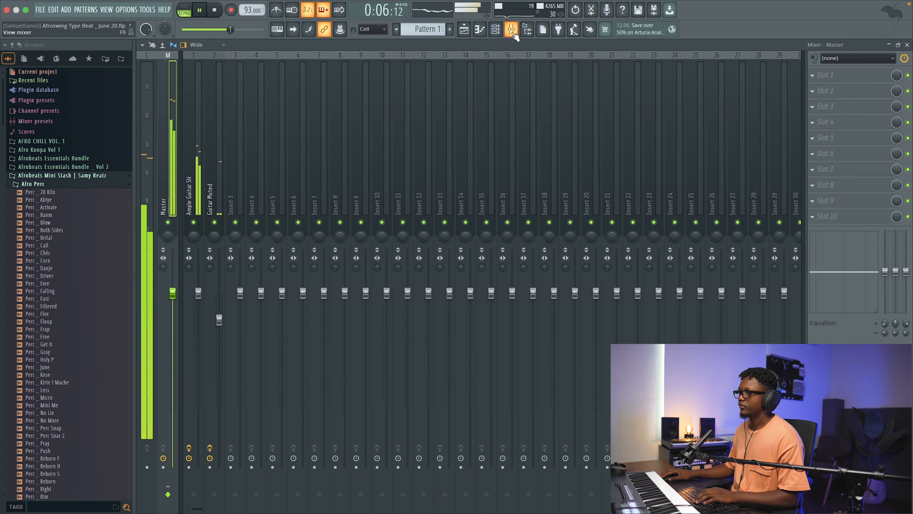
{"action": "left_click", "coordinate": [819, 125]}
{"action": "mouse_move", "coordinate": [827, 133]}
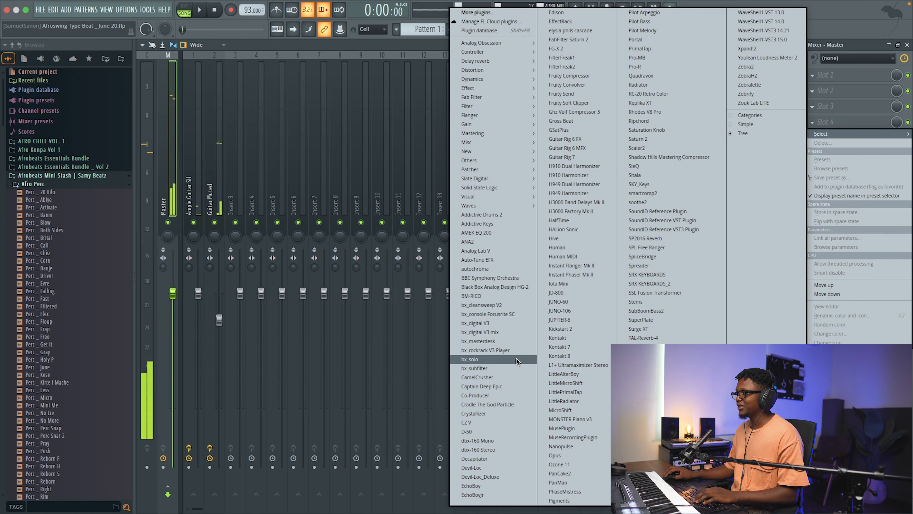
{"action": "left_click", "coordinate": [513, 400]}
{"action": "key", "text": "space"}
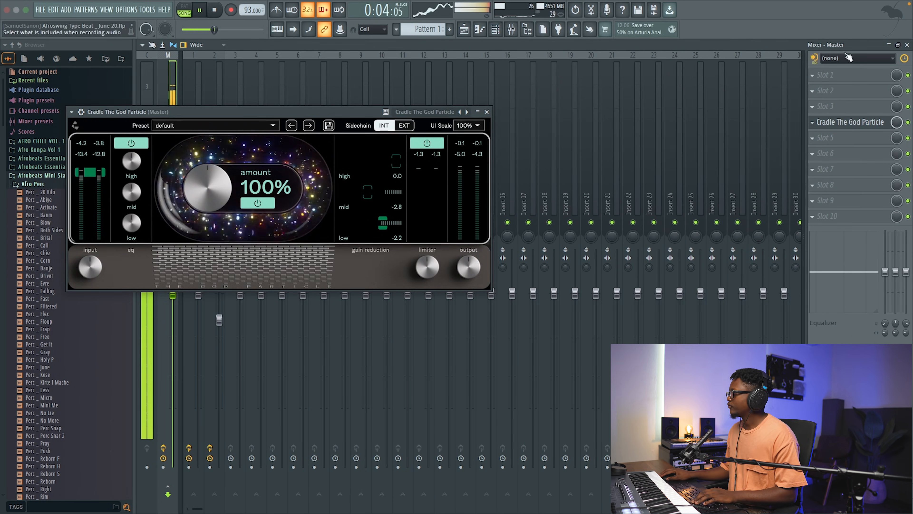
Step: Close the mixer and The God Particle, and lower the channel volumes of Ample Guitar SH and Guitar Muted
{"action": "left_click", "coordinate": [907, 45]}
{"action": "left_click", "coordinate": [487, 112]}
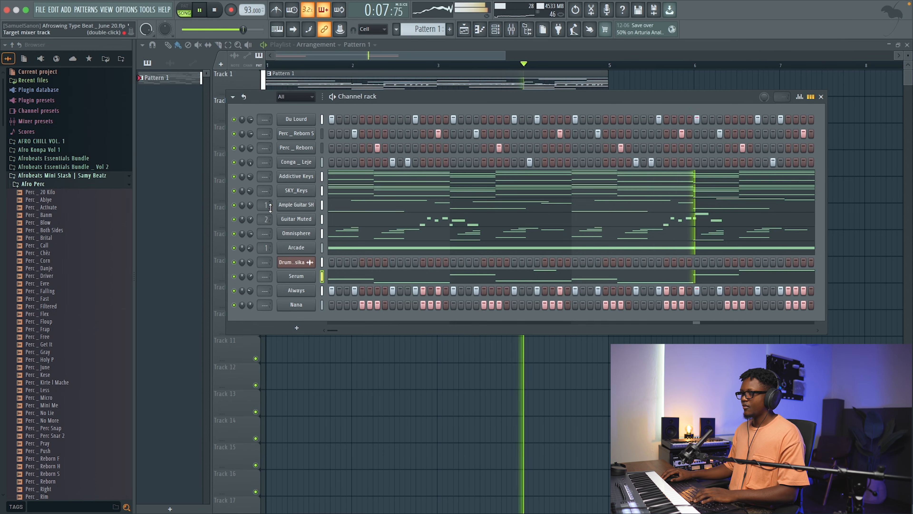
{"action": "key", "text": "space"}
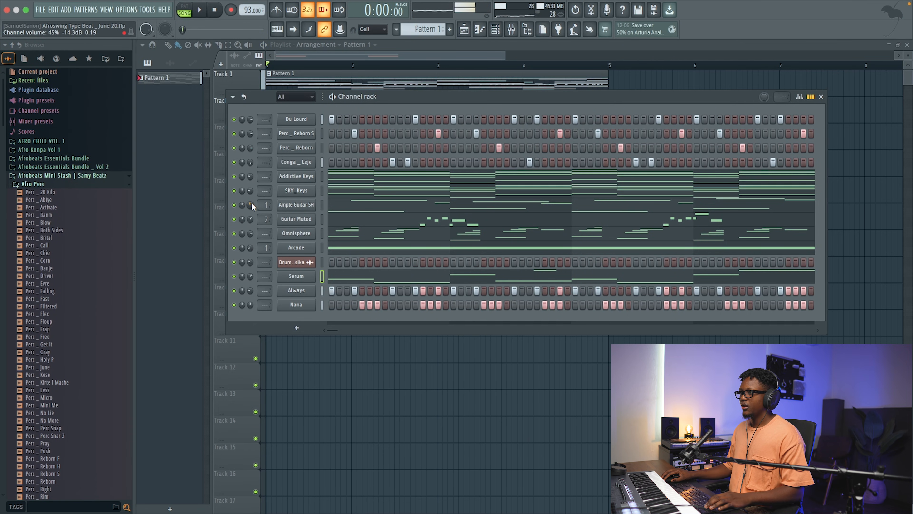
{"action": "left_click_drag", "start_coordinate": [248, 205], "coordinate": [249, 216]}
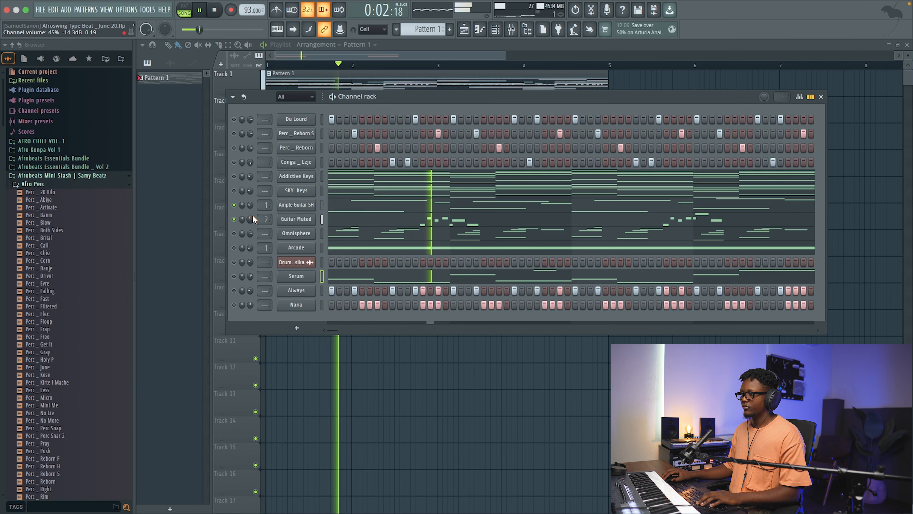
{"action": "left_click_drag", "start_coordinate": [250, 218], "coordinate": [251, 230]}
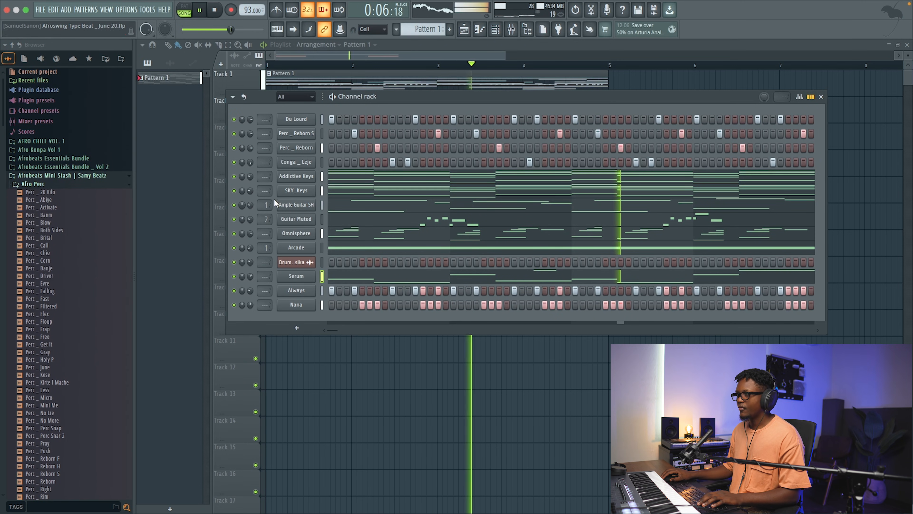
Step: Reduce the mix level of Cradle The God Particle in the Master's slot 4, and close the plugin and mixer
{"action": "left_click", "coordinate": [511, 29]}
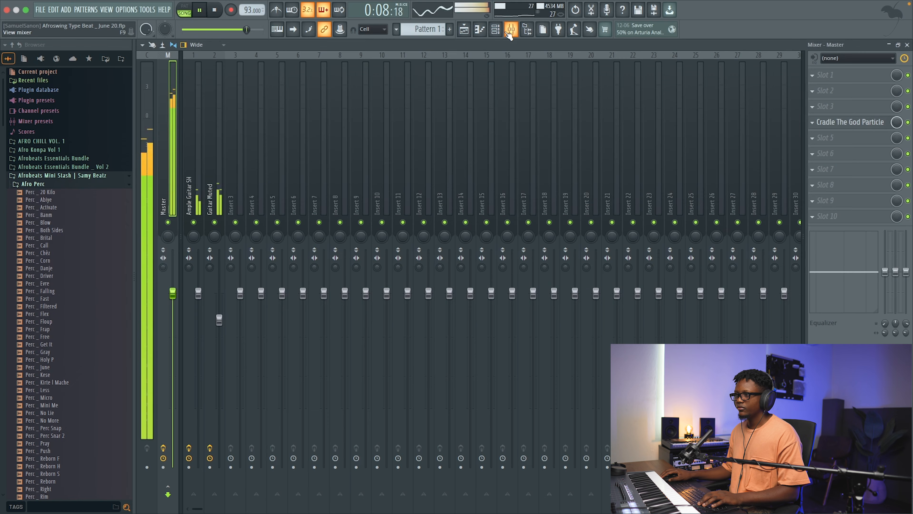
{"action": "left_click", "coordinate": [855, 124]}
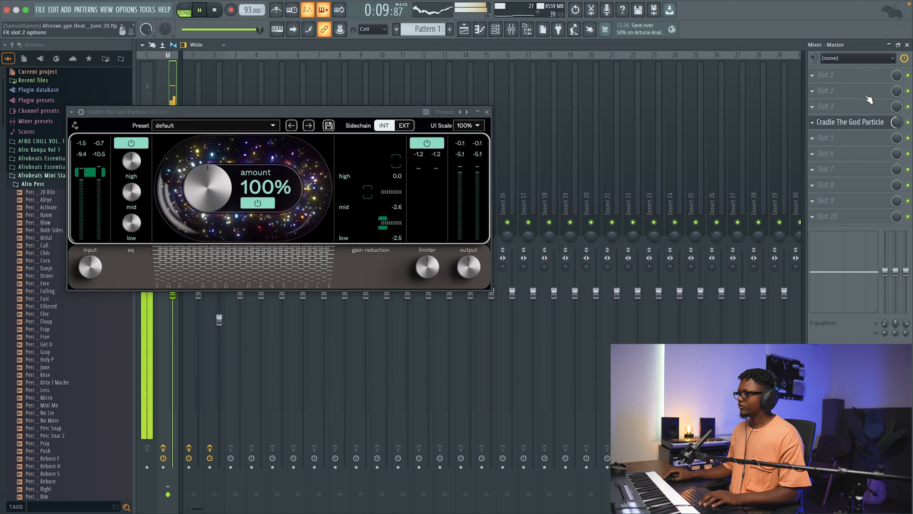
{"action": "left_click", "coordinate": [487, 111]}
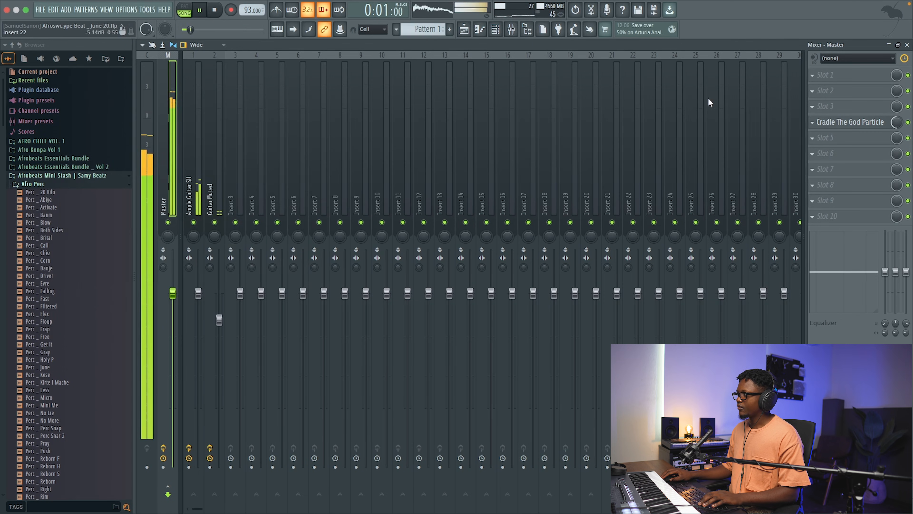
{"action": "left_click", "coordinate": [910, 47]}
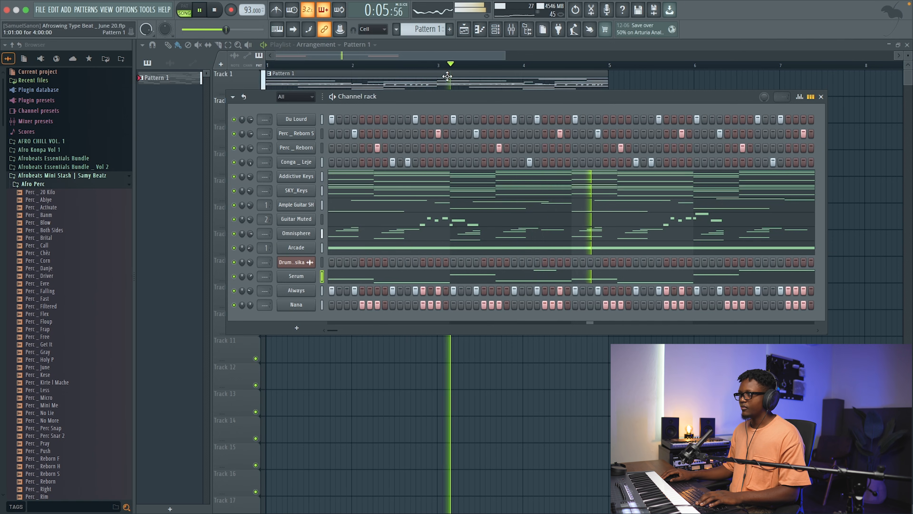
Step: Zoom the Playlist out to show about nine bars and bring the Channel rack back up
{"action": "left_click", "coordinate": [430, 57]}
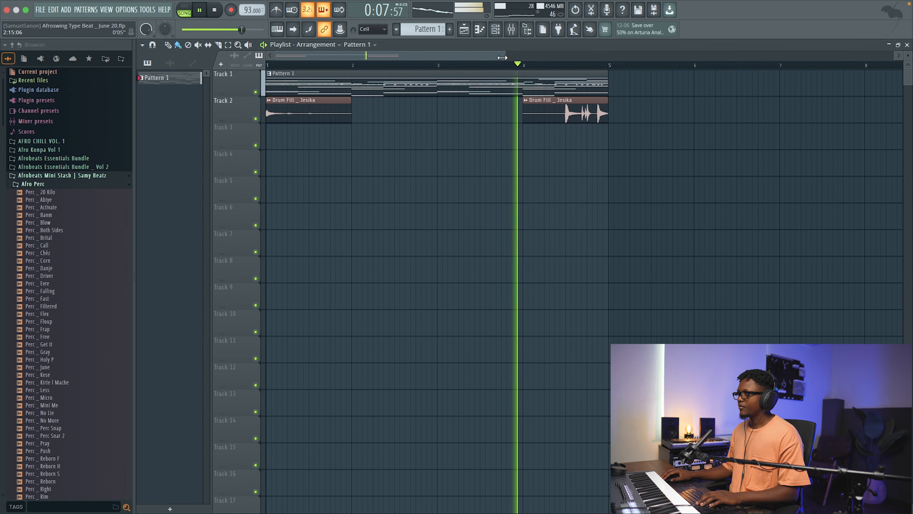
{"action": "left_click_drag", "start_coordinate": [505, 56], "coordinate": [555, 60]}
{"action": "left_click", "coordinate": [508, 35]}
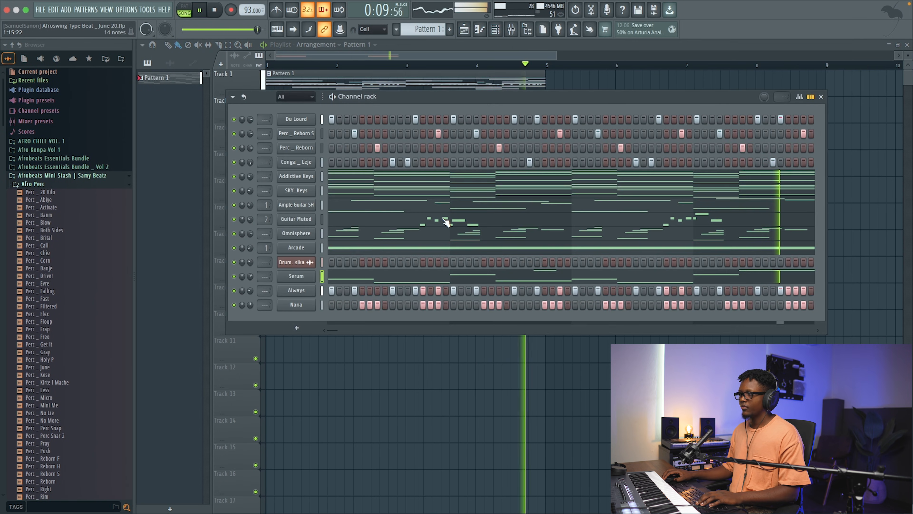